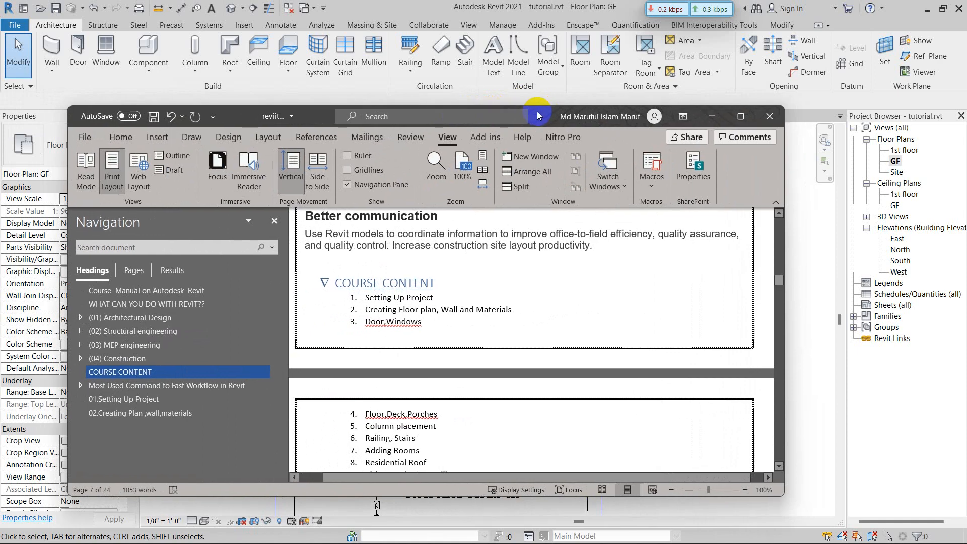
- Maximize the course document and point out the "Railing, Stairs" entry in the course content list
click(754, 114)
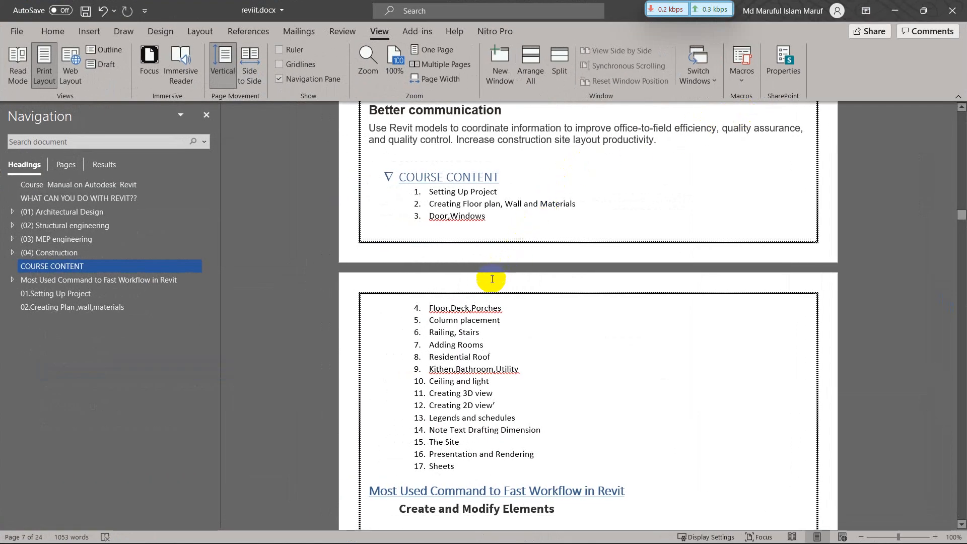
scroll(466, 308, down, 1)
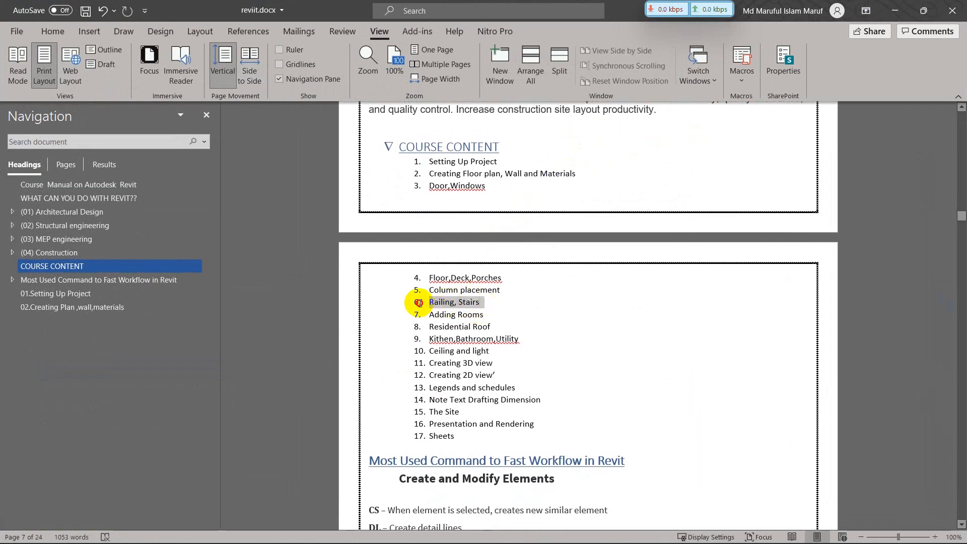
click(466, 303)
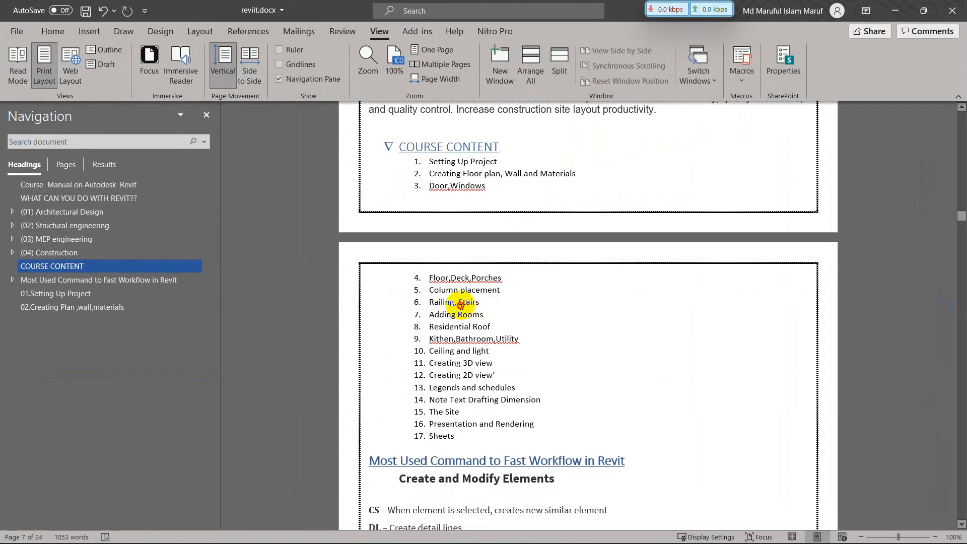
drag(480, 303, 481, 303)
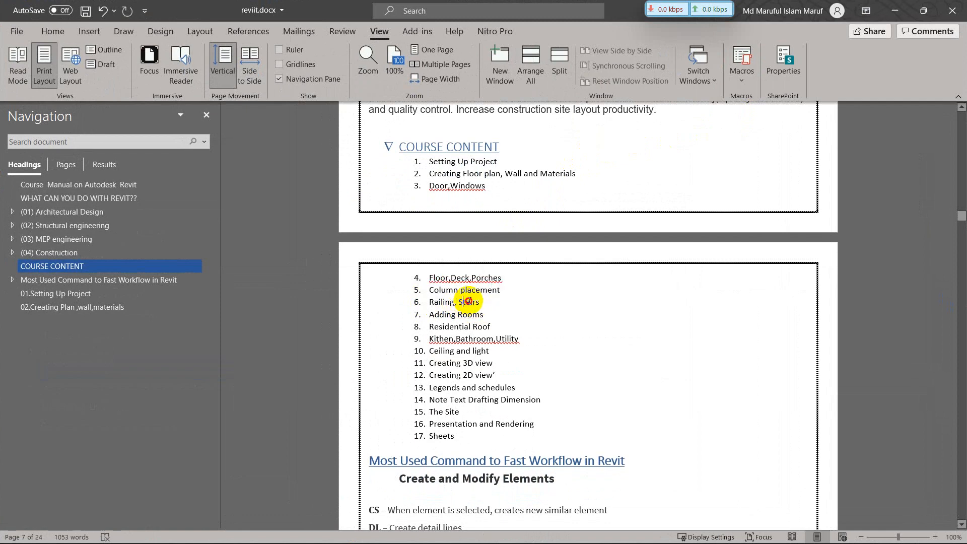
double_click(466, 301)
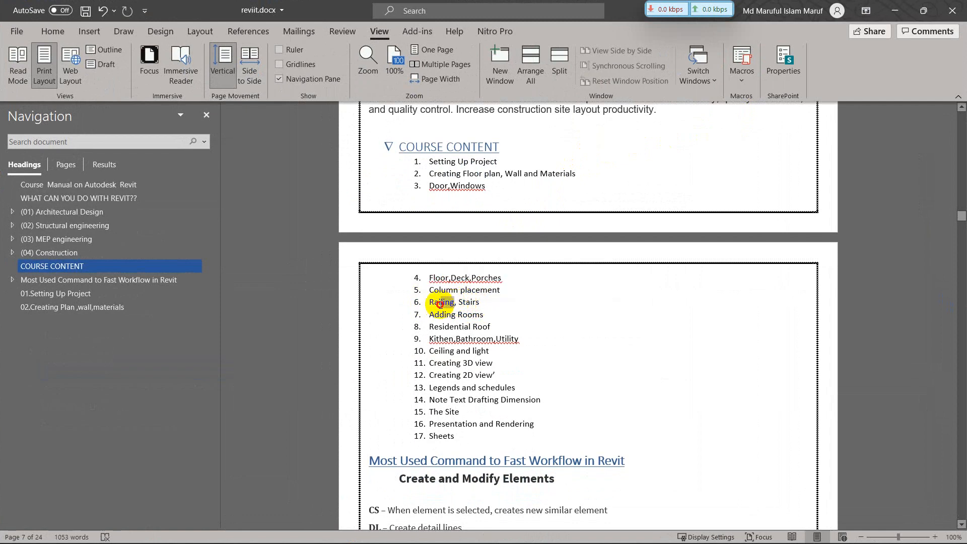
drag(440, 304, 479, 302)
click(451, 303)
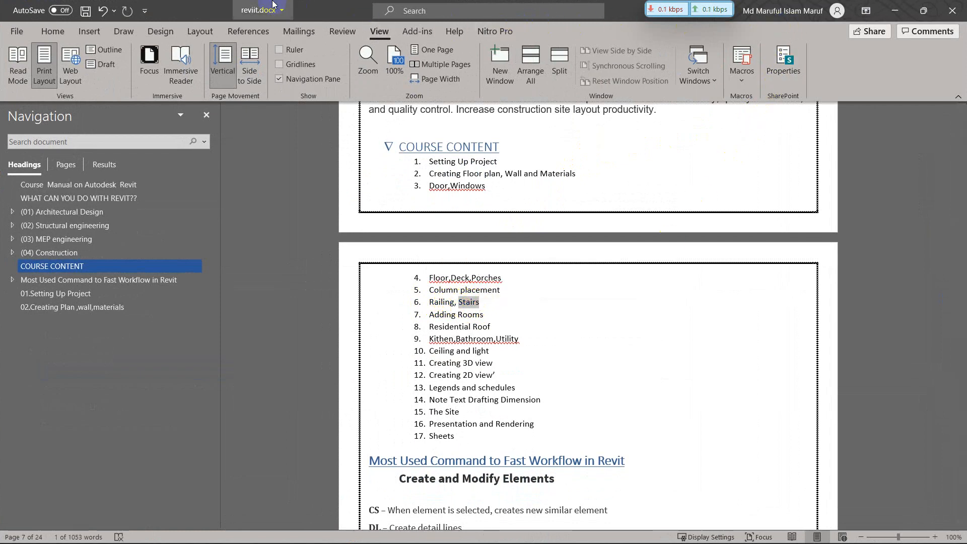
- Switch to Revit and examine the staircase area beside the drawing room in the GF floor plan
click(894, 18)
scroll(442, 303, up, 4)
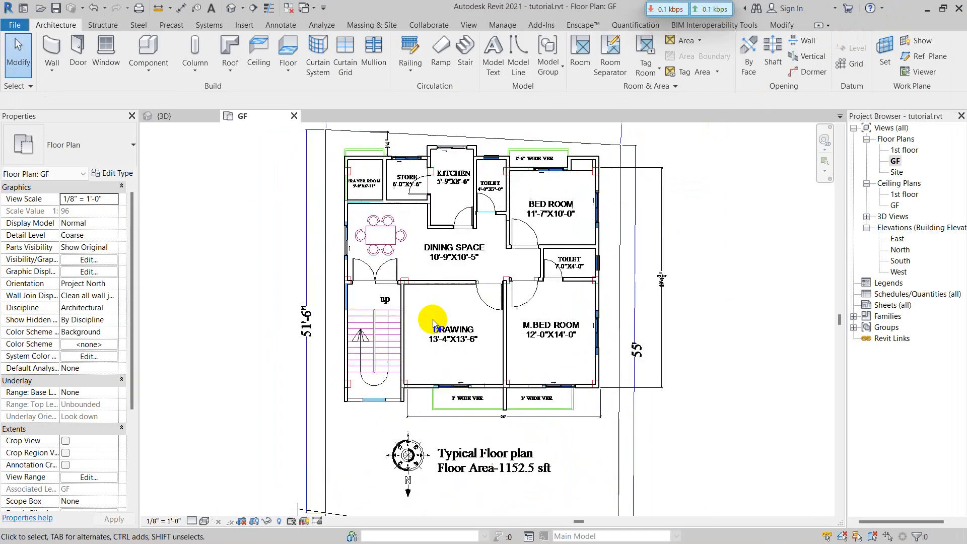
middle_drag(409, 316, 407, 335)
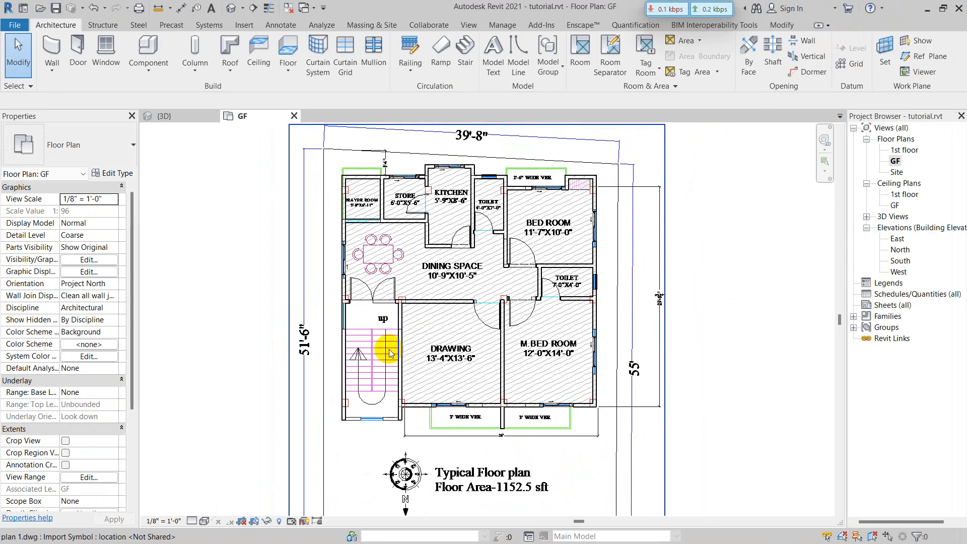
scroll(389, 349, up, 2)
middle_drag(355, 351, 357, 312)
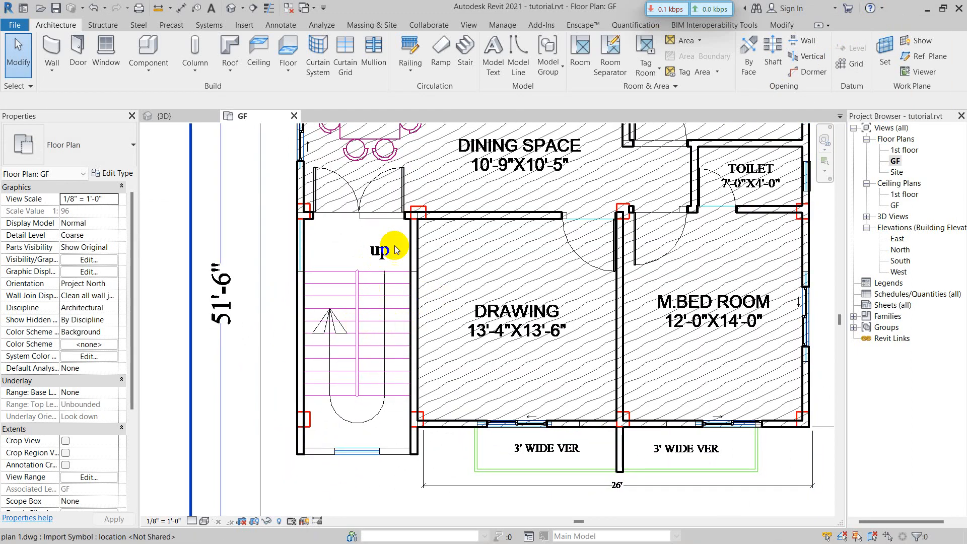
scroll(492, 277, down, 3)
middle_drag(439, 292, 474, 330)
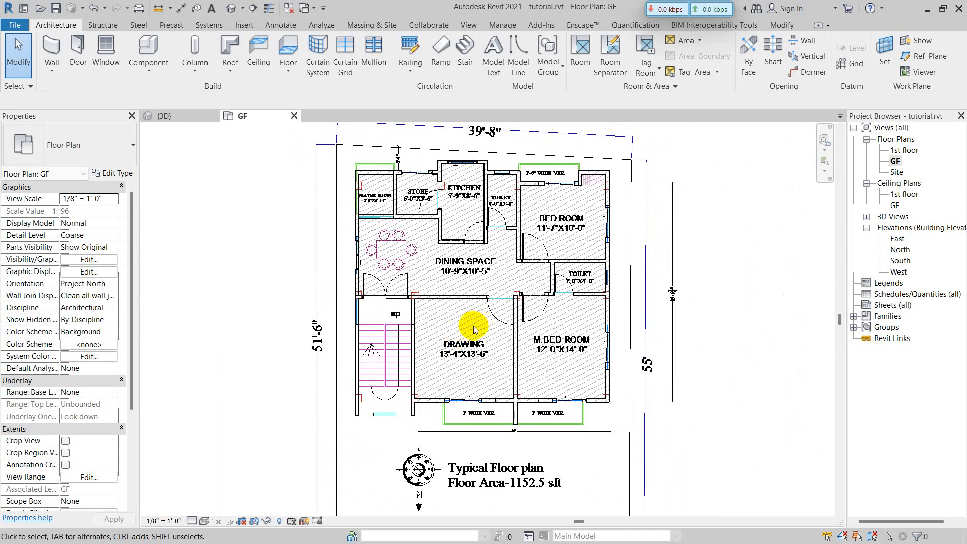
scroll(388, 348, up, 3)
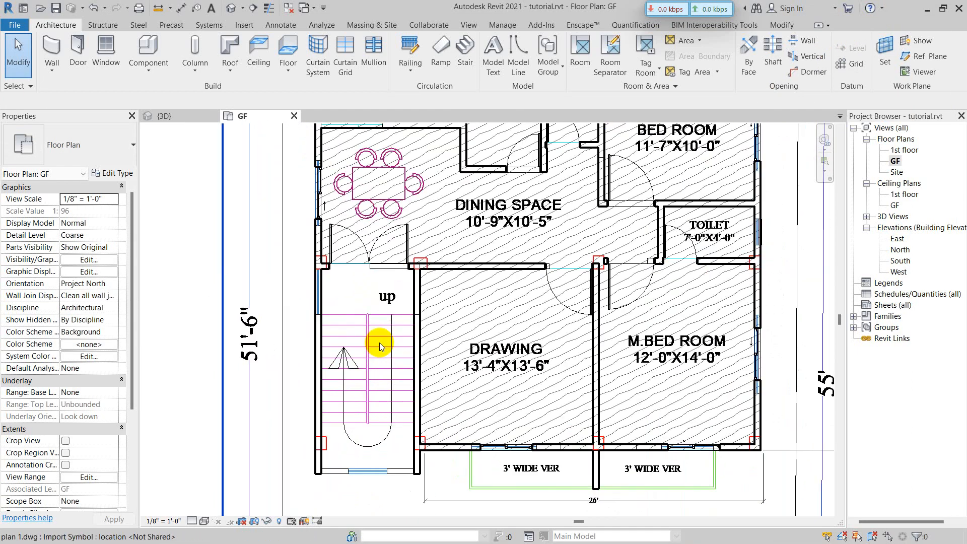
scroll(384, 351, down, 3)
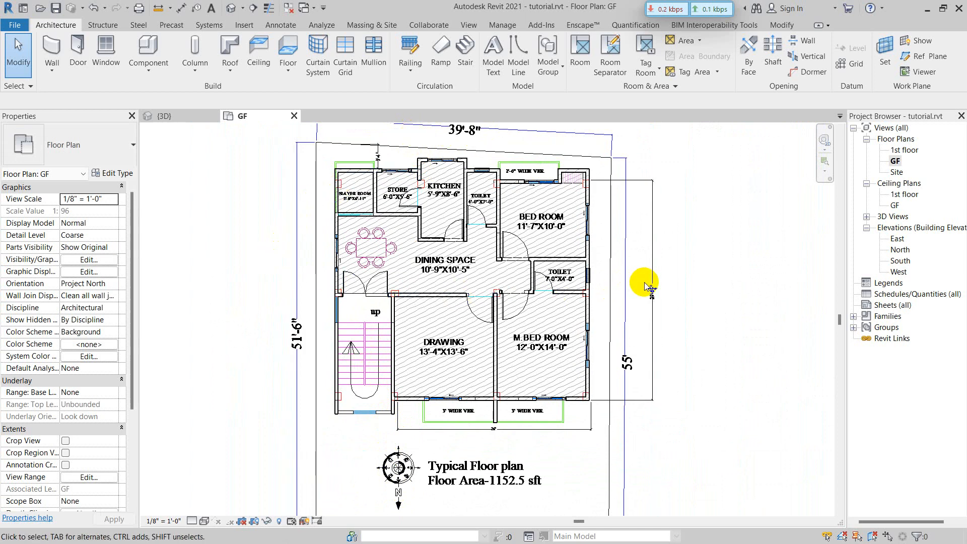
scroll(341, 371, up, 5)
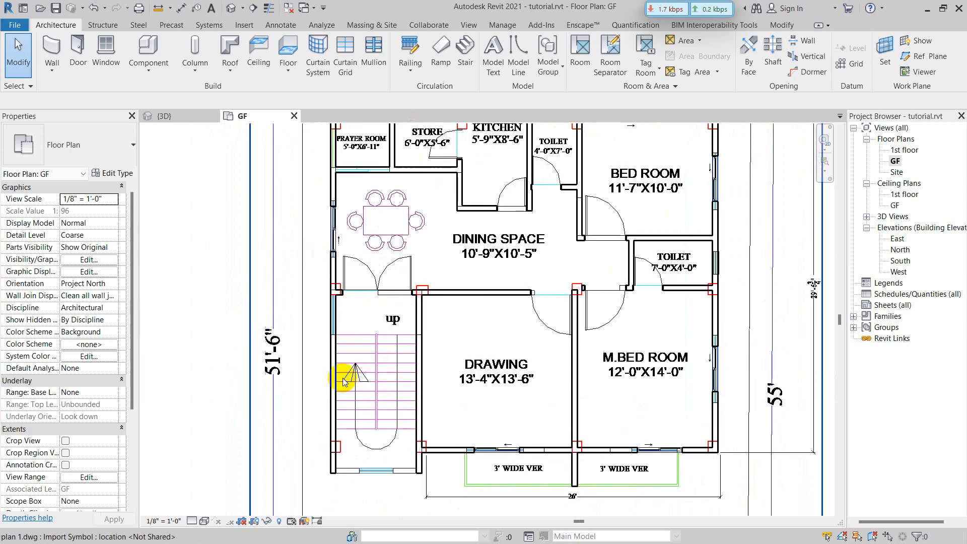
scroll(384, 368, down, 2)
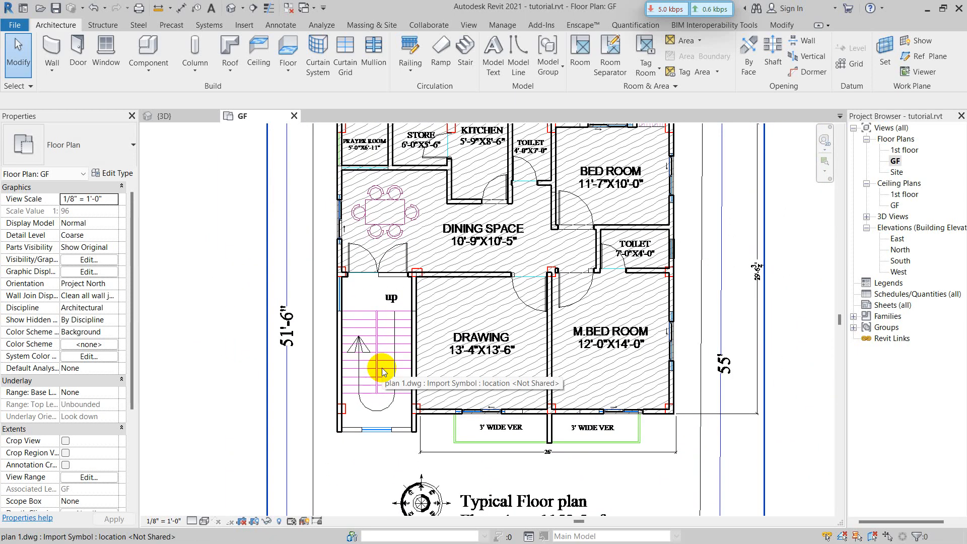
scroll(428, 380, down, 2)
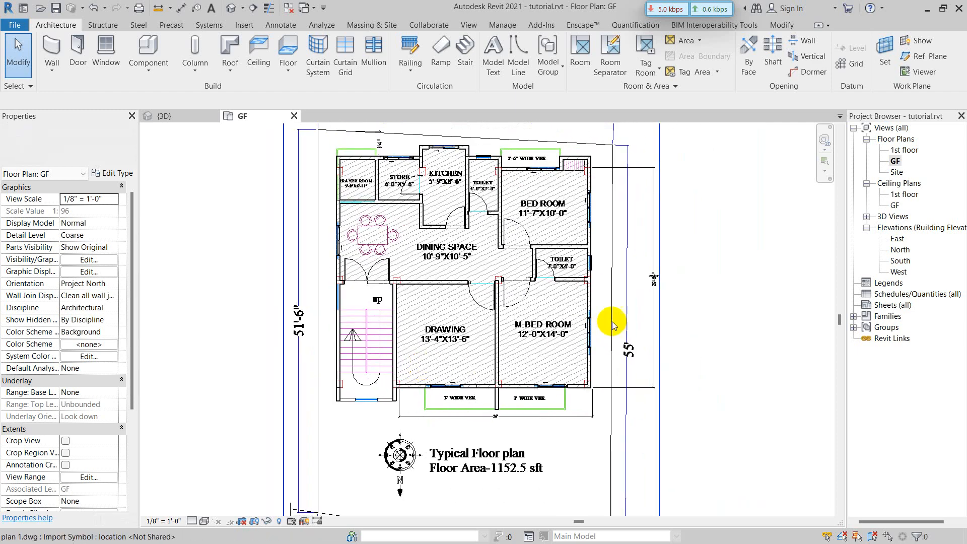
scroll(388, 359, up, 4)
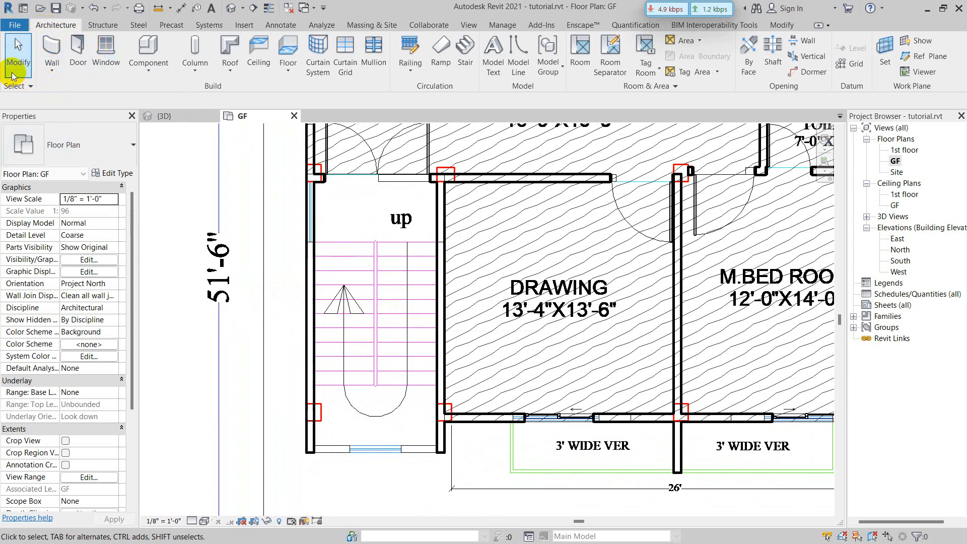
- Start a new stair and choose the Cast-In-Place Monolithic Stair type
click(463, 54)
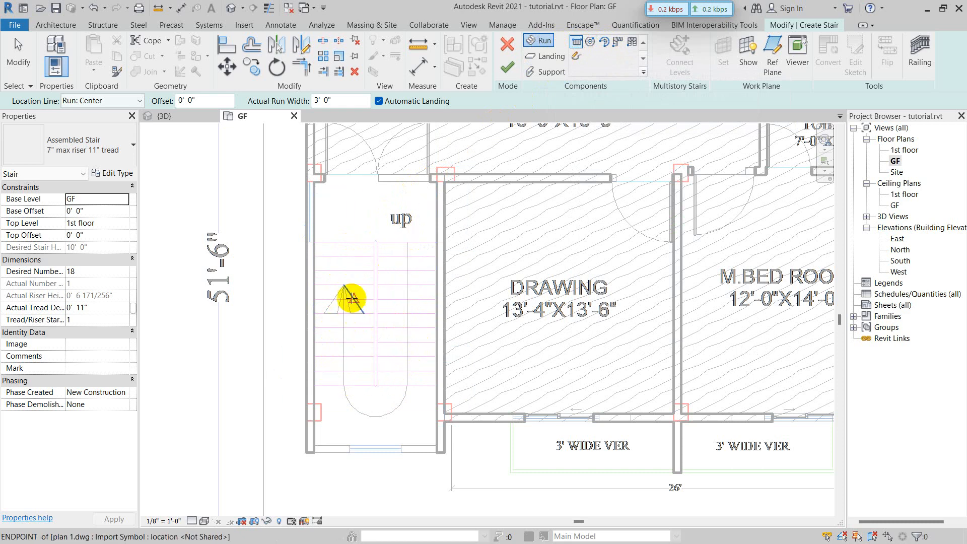
scroll(401, 292, up, 2)
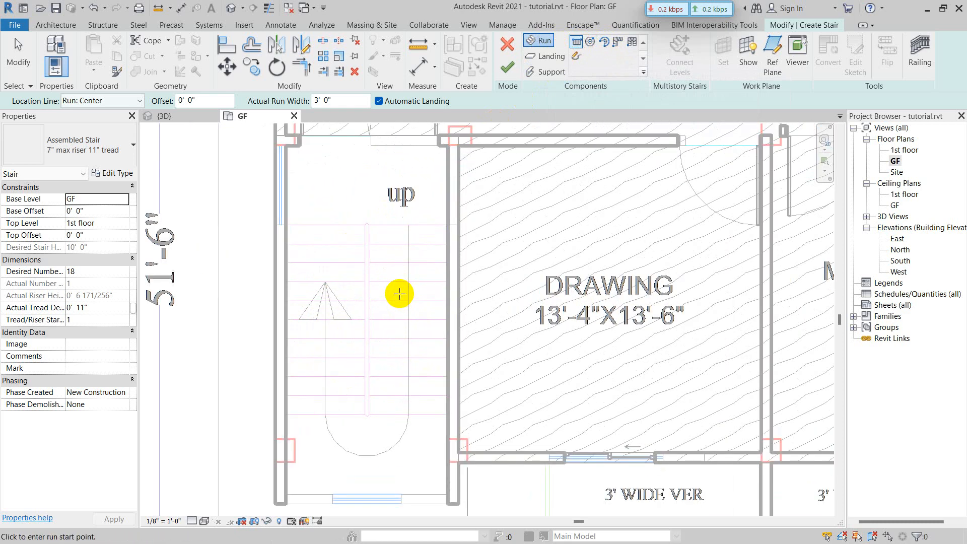
scroll(402, 297, down, 1)
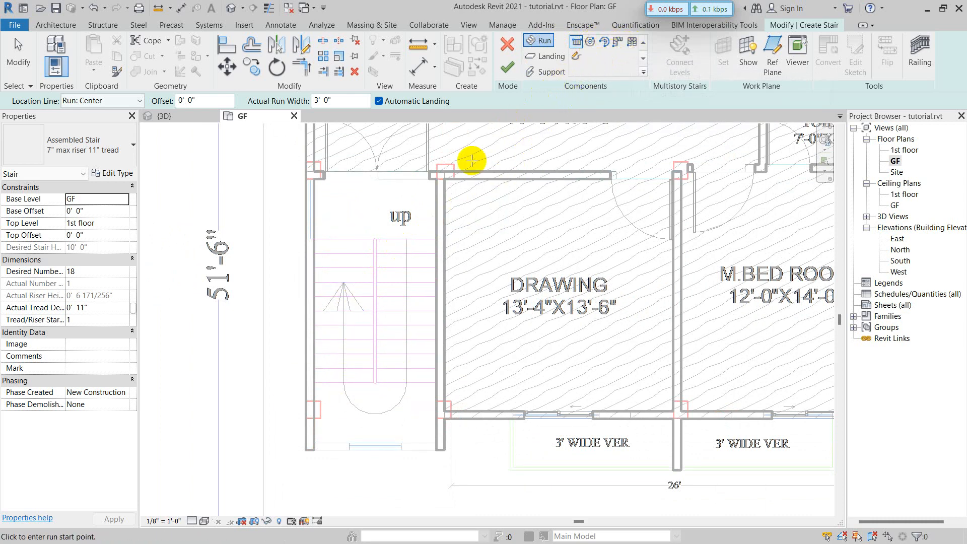
scroll(378, 287, up, 2)
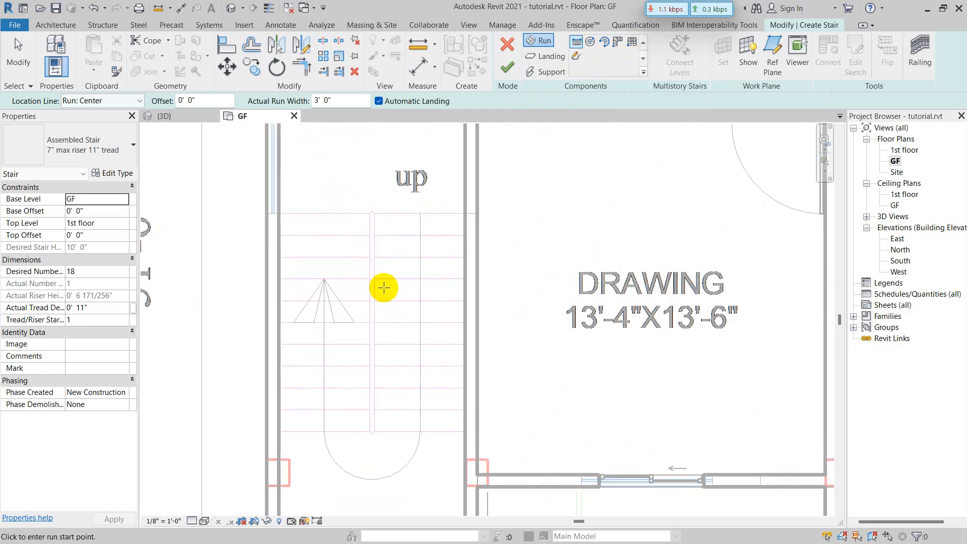
scroll(383, 287, down, 2)
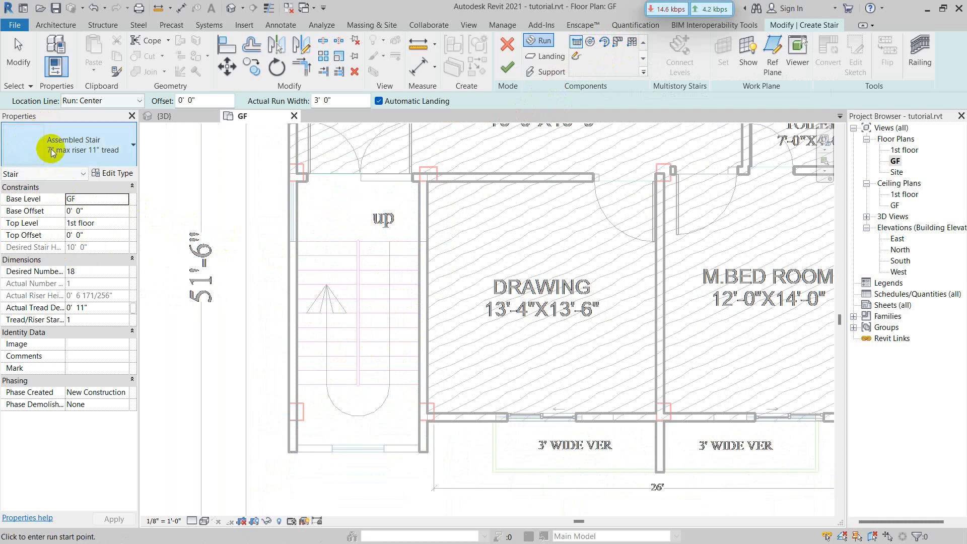
click(81, 146)
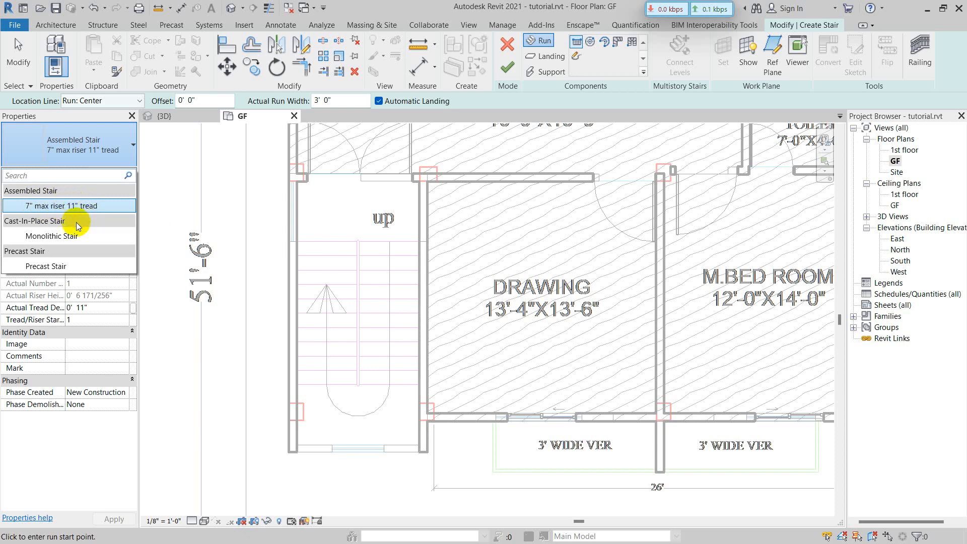
click(51, 236)
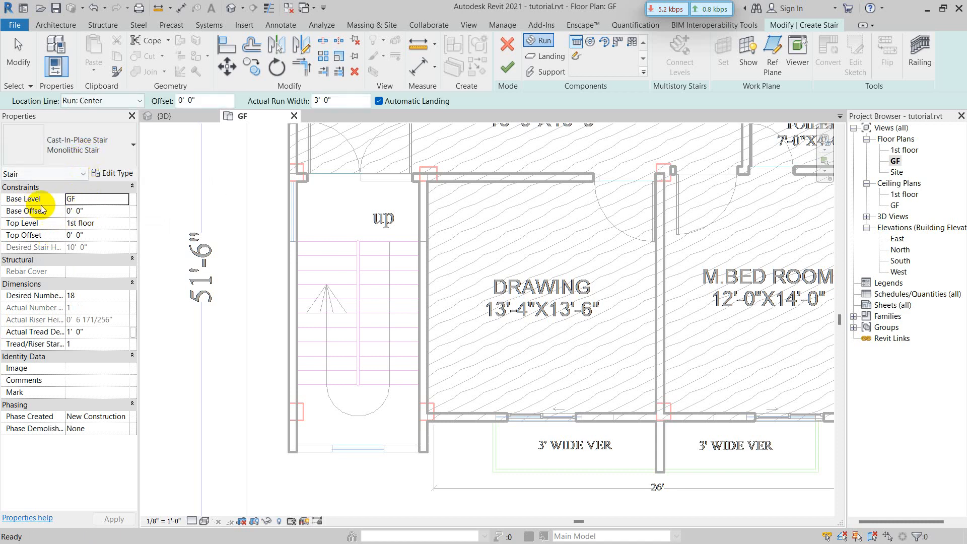
- Check the stair's base and top level constraints against the stairwell in the plan
scroll(443, 367, down, 2)
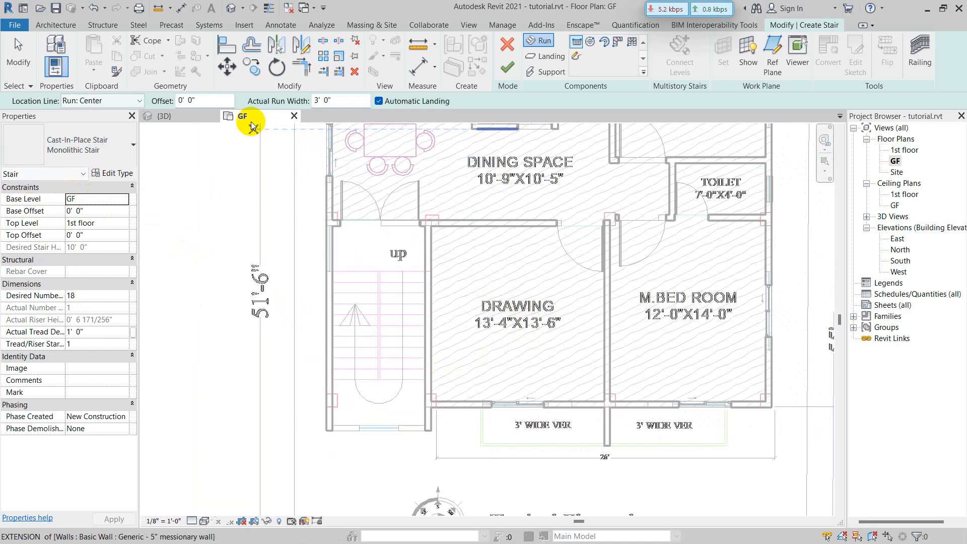
scroll(435, 366, up, 2)
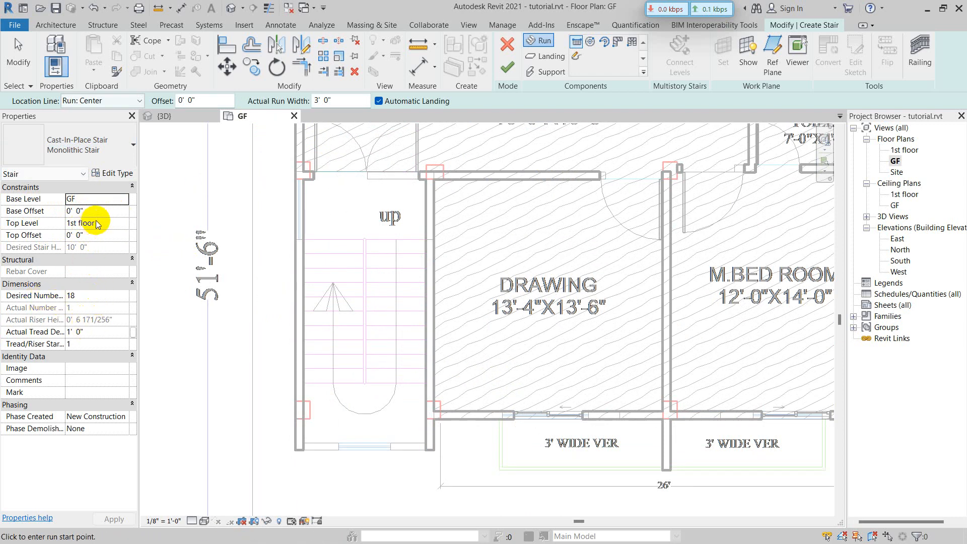
click(108, 221)
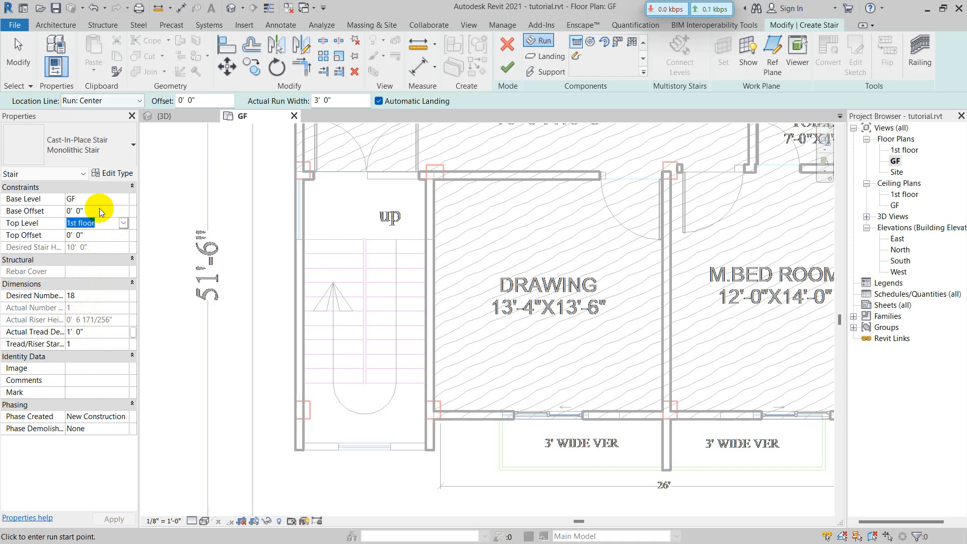
click(355, 239)
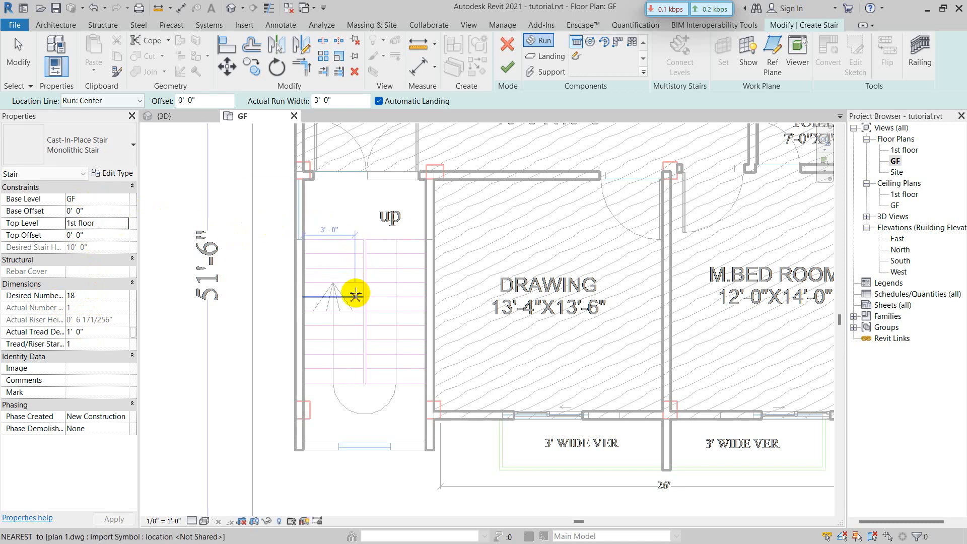
scroll(353, 333, down, 2)
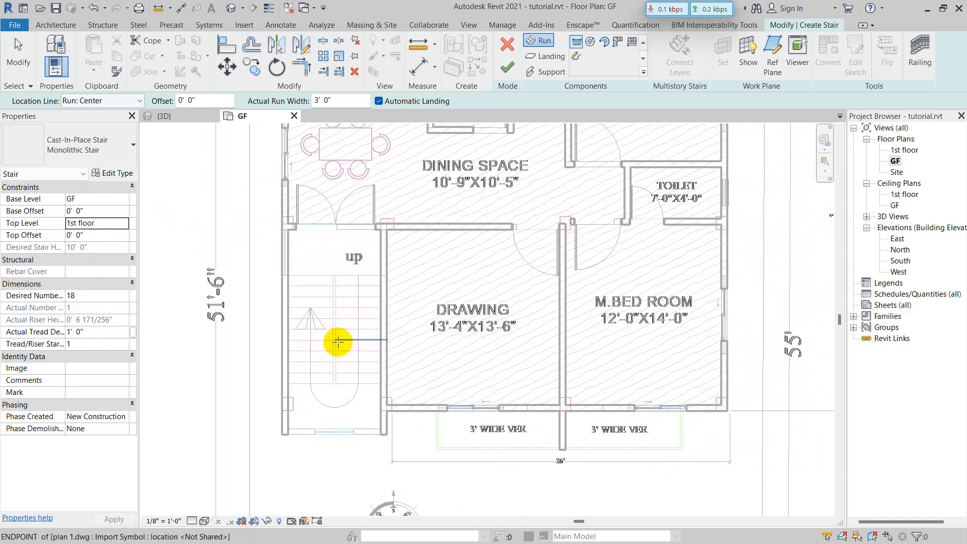
scroll(338, 342, up, 3)
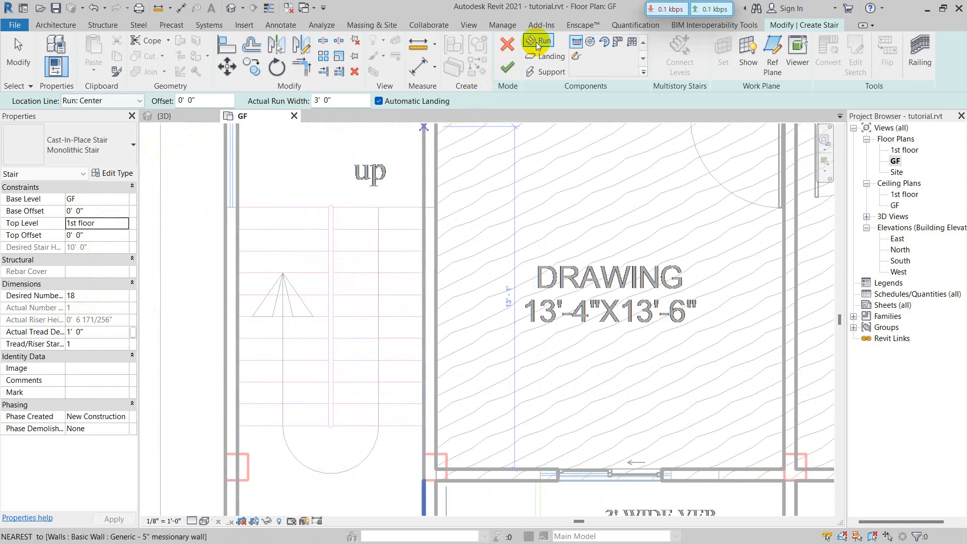
- Inspect the stair's Landing and Support component options and return to the Run component
click(542, 55)
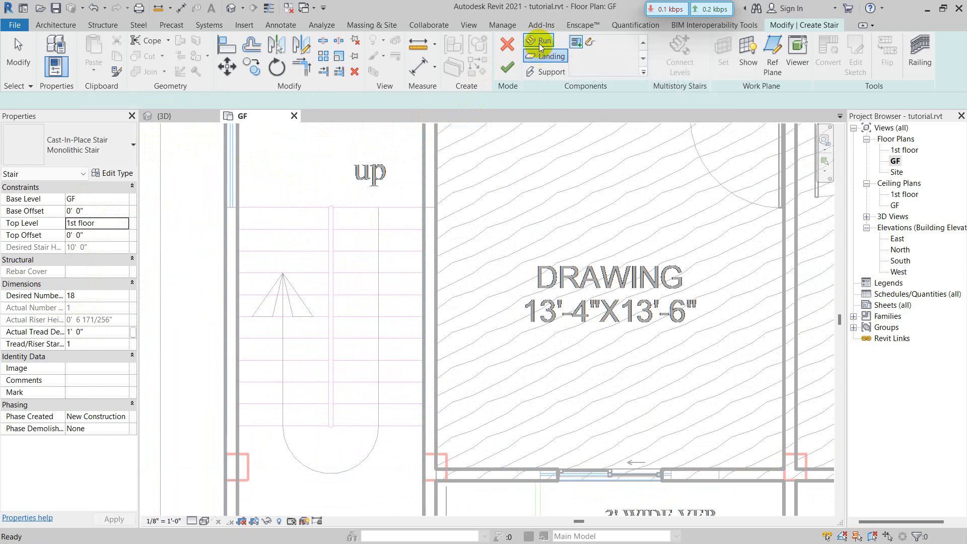
click(542, 72)
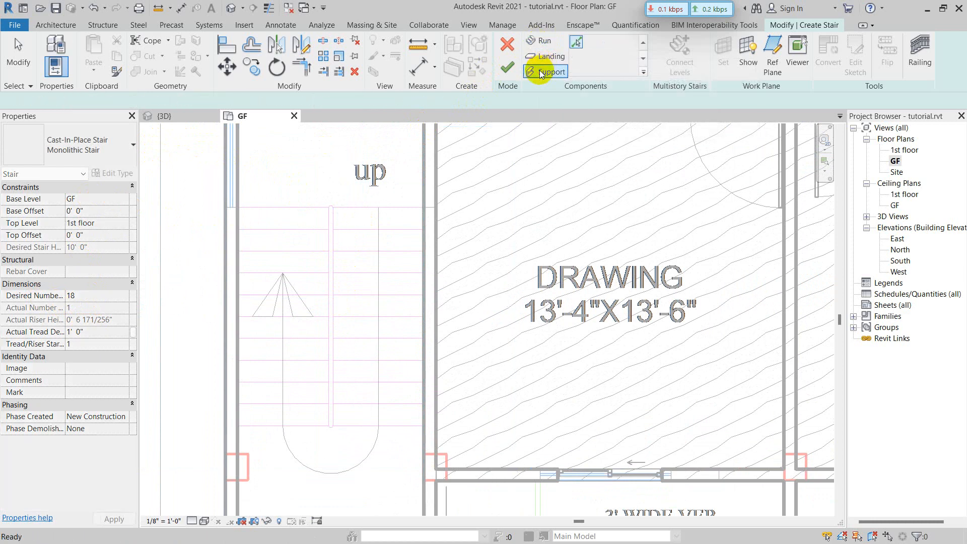
click(543, 41)
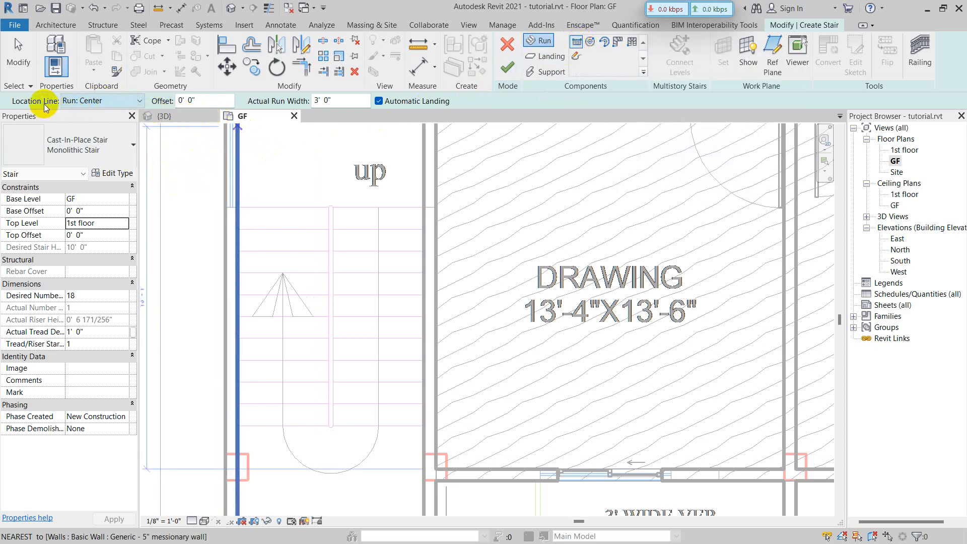
- Set the stair run's location line to Run: Left
click(120, 102)
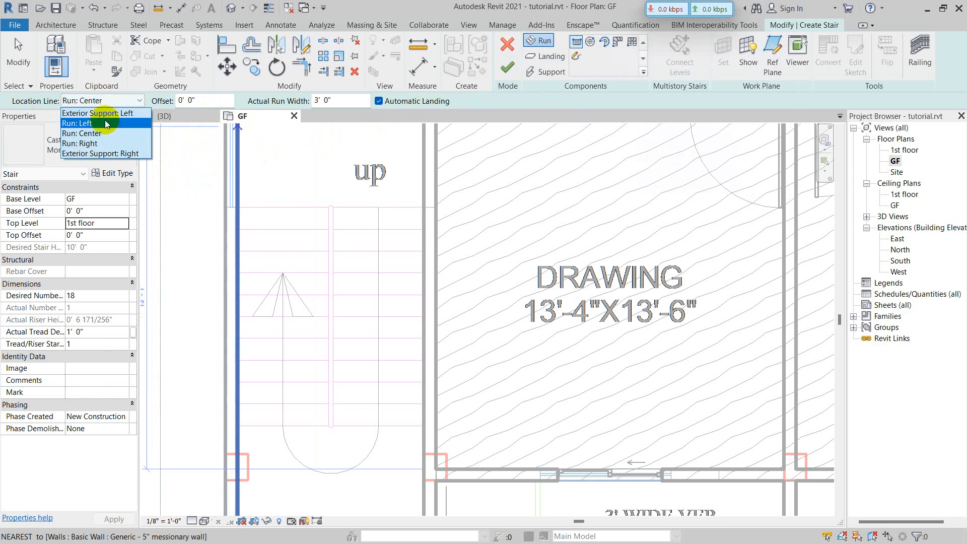
scroll(367, 285, down, 3)
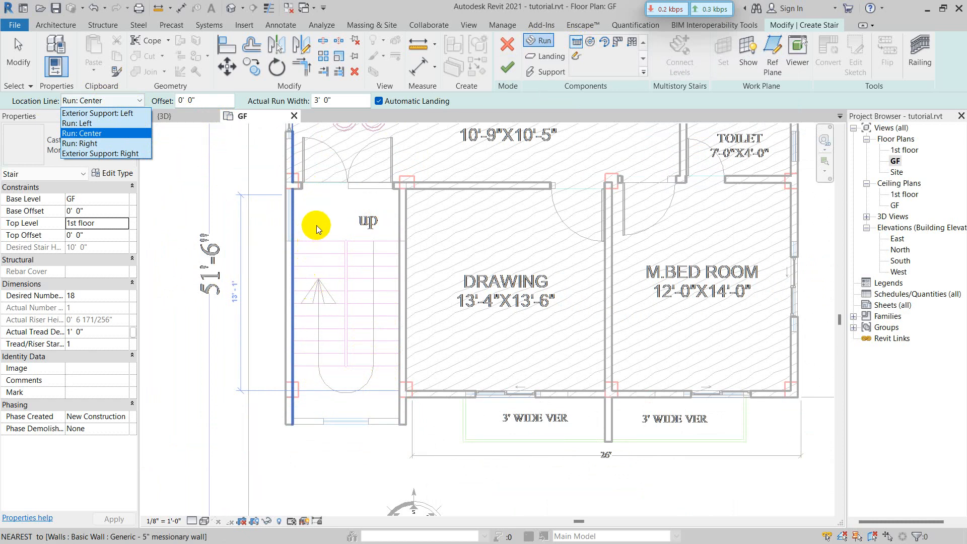
click(86, 123)
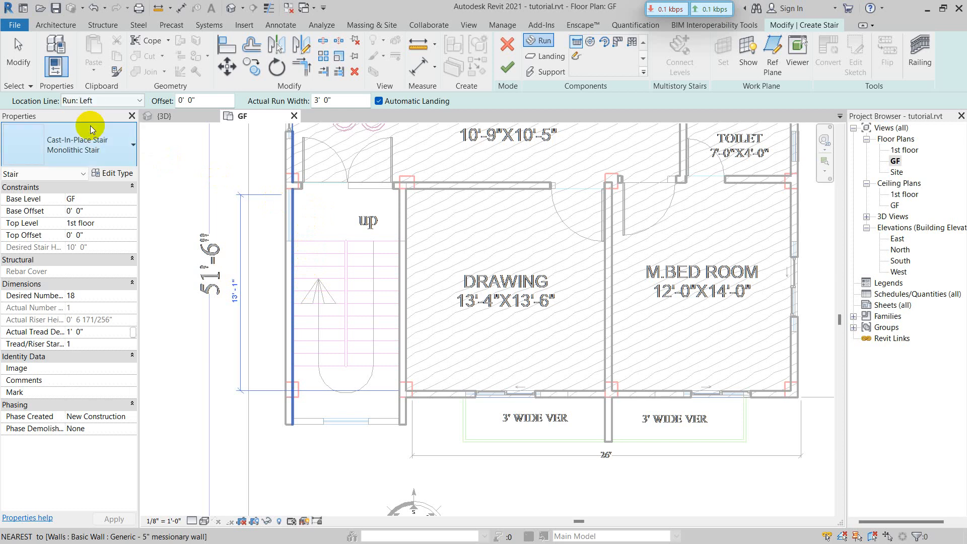
- Draw the first stair run, 8'-0" long, along the stairwell wall beside the drawing room, starting at the plan's uppermost tread line
scroll(404, 257, up, 4)
scroll(380, 256, up, 2)
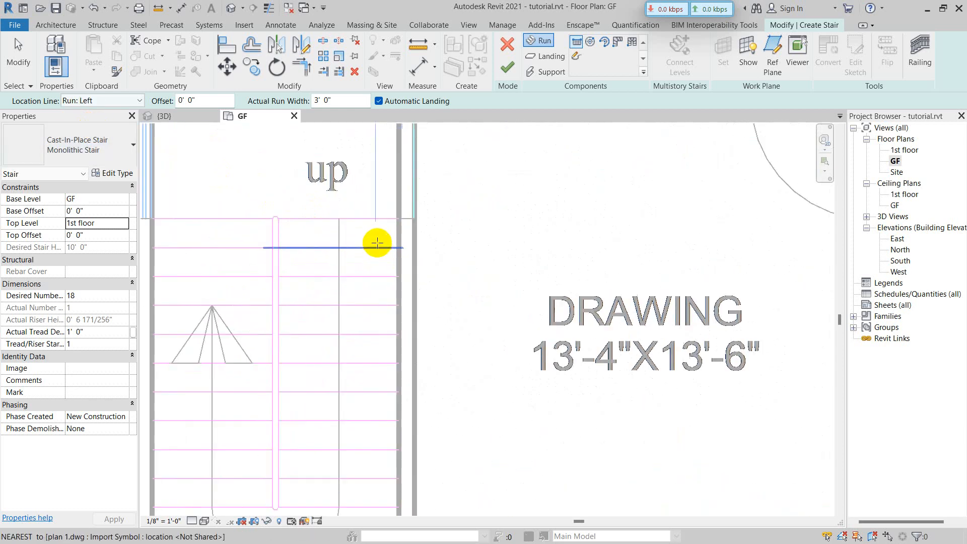
click(403, 215)
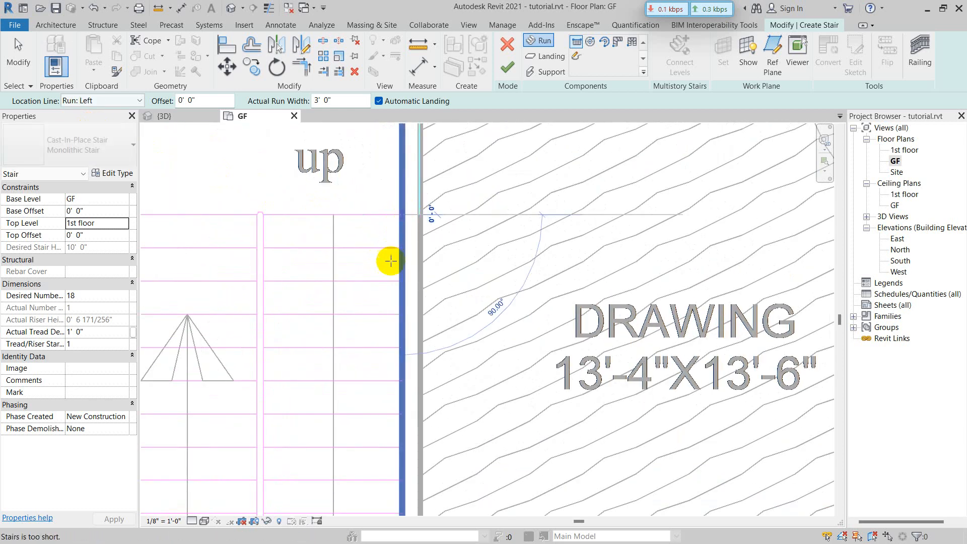
scroll(386, 343, down, 3)
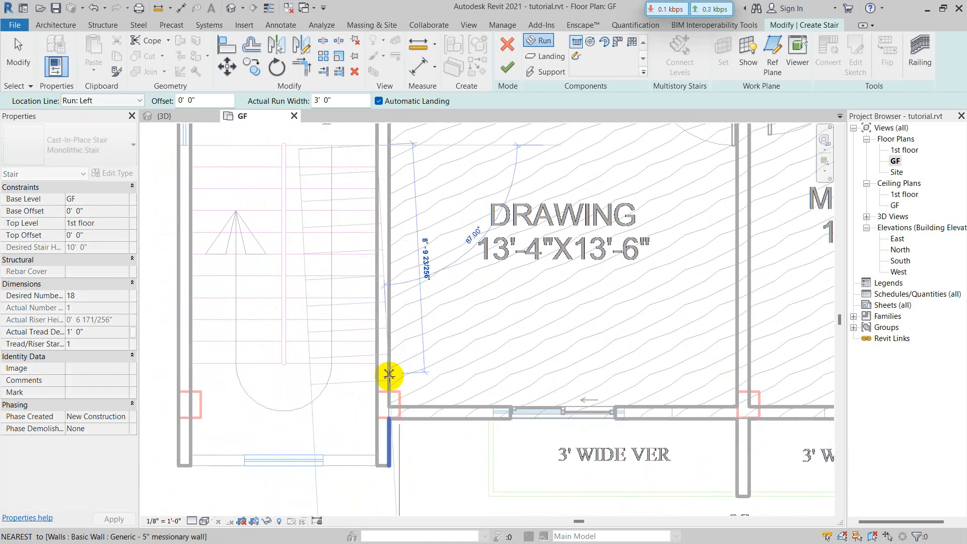
scroll(389, 371, up, 2)
click(369, 356)
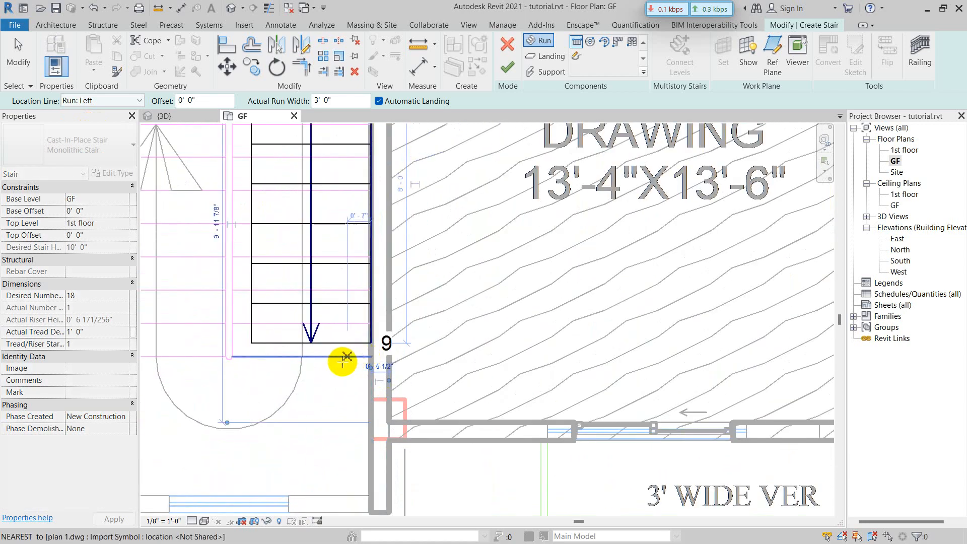
- Draw the second run, 8'-0" long, along the opposite stairwell wall, from the plan's lowest tread line back towards the "up" label
scroll(297, 370, down, 3)
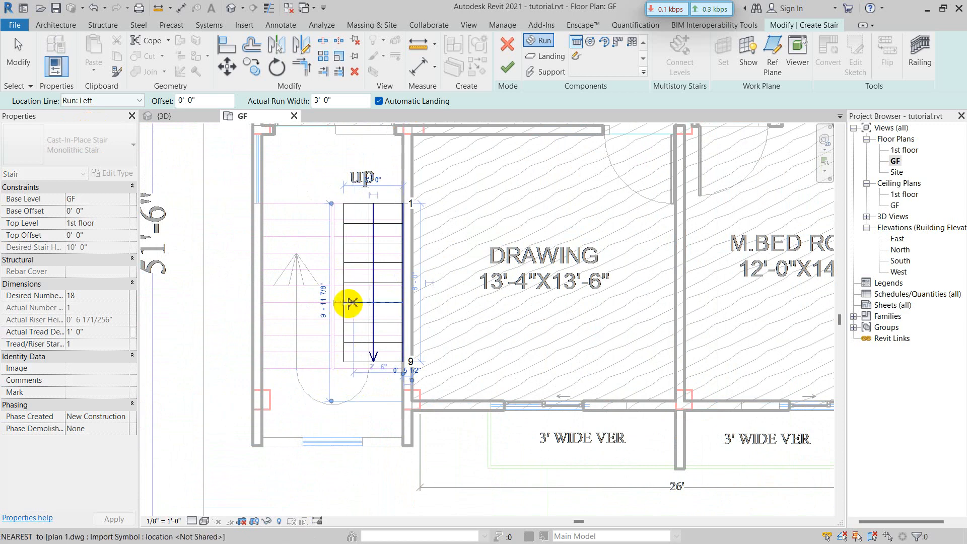
scroll(343, 361, up, 2)
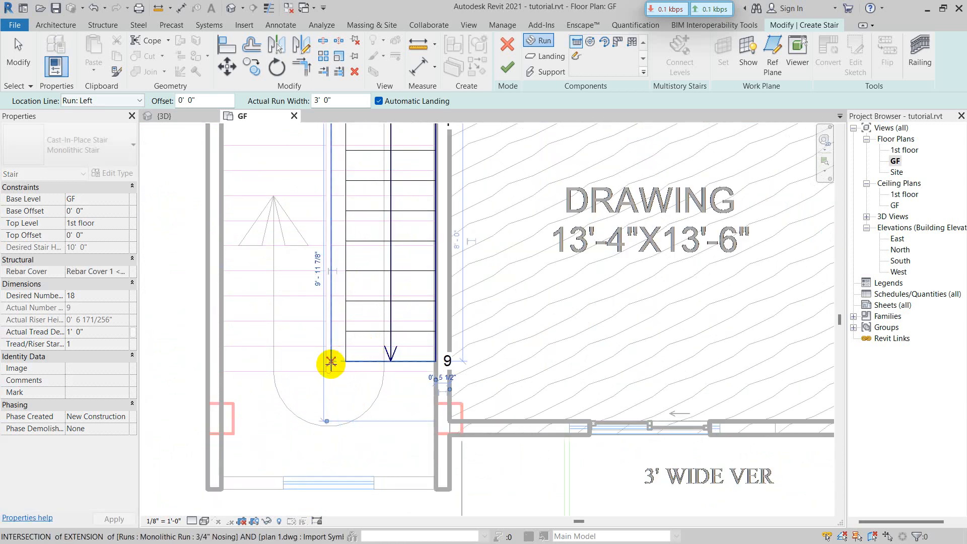
scroll(328, 363, up, 2)
scroll(317, 377, down, 2)
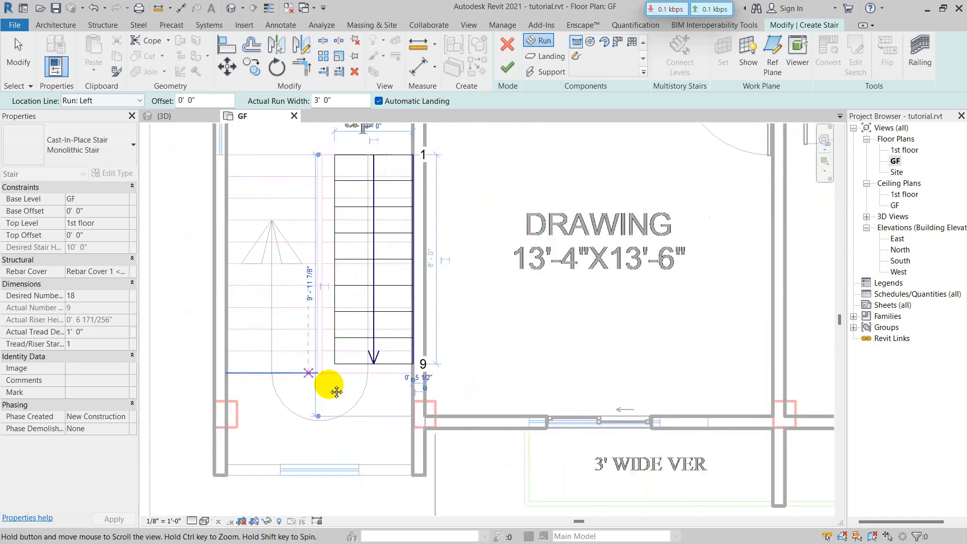
scroll(322, 381, up, 3)
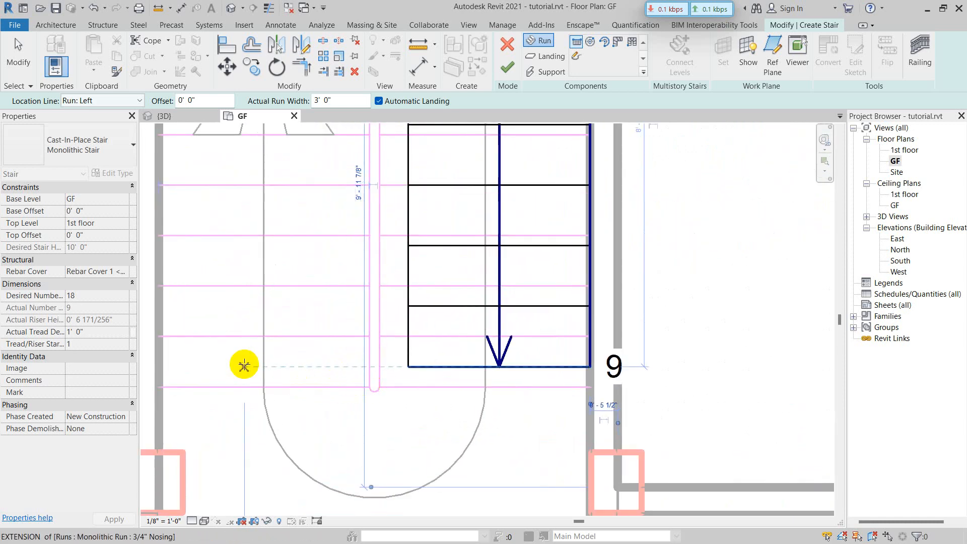
scroll(341, 366, down, 2)
scroll(291, 378, up, 3)
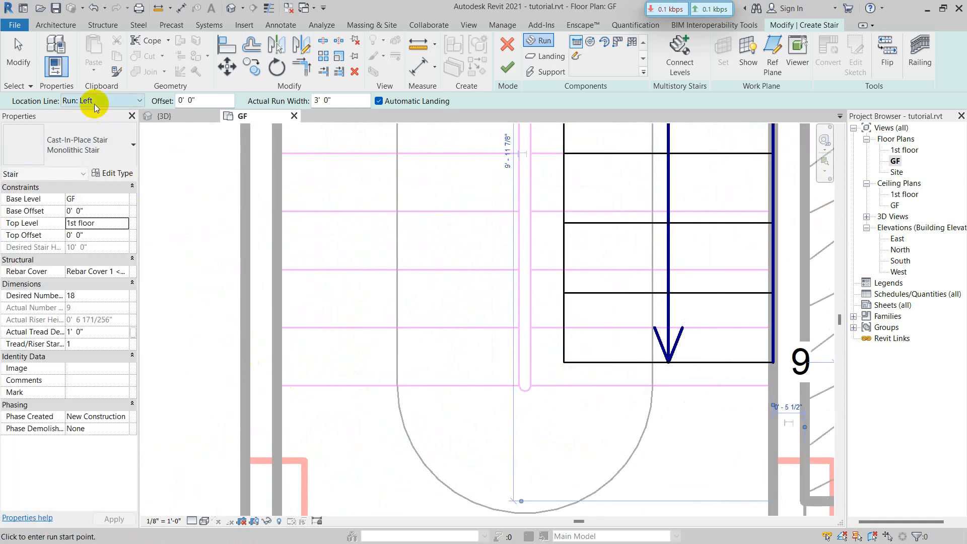
click(281, 386)
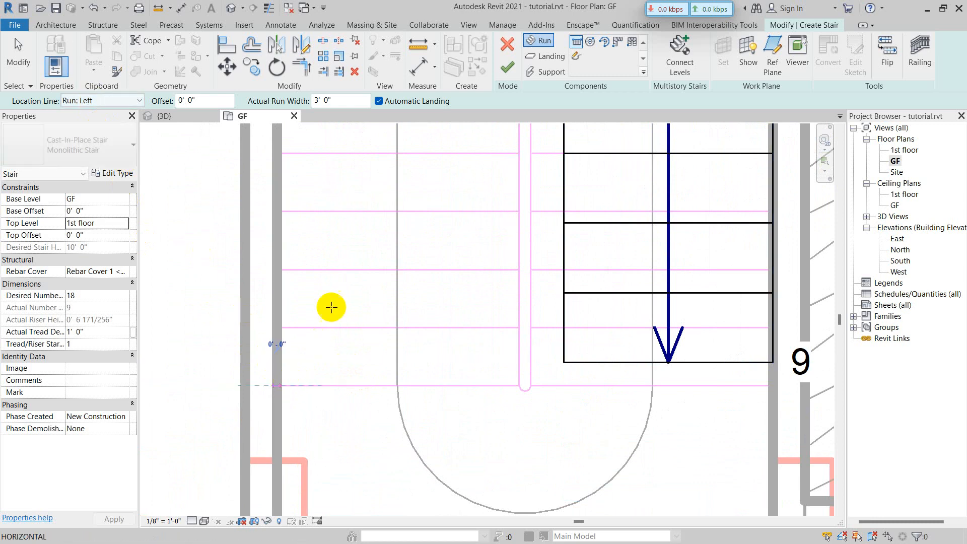
scroll(324, 257, down, 2)
middle_drag(324, 250, 297, 367)
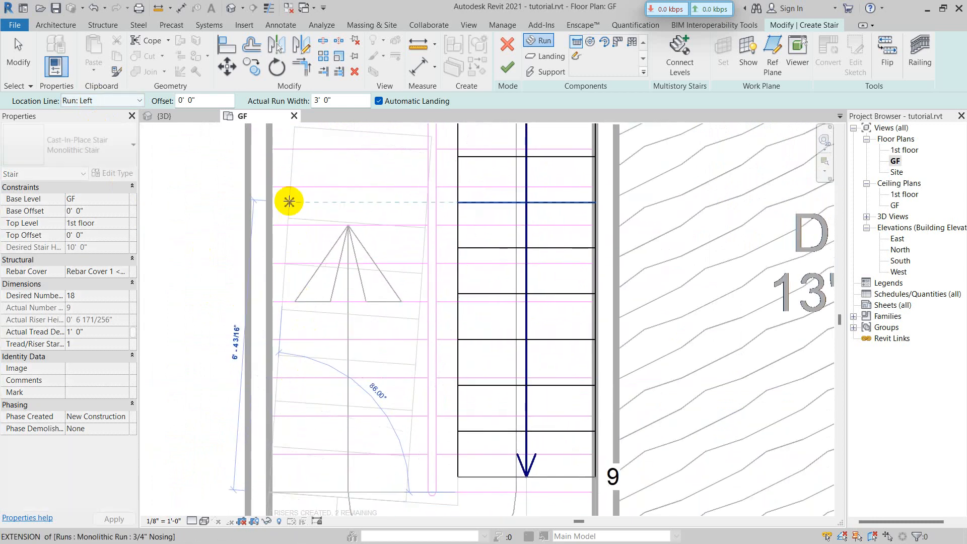
scroll(287, 177, down, 2)
middle_drag(281, 150, 264, 248)
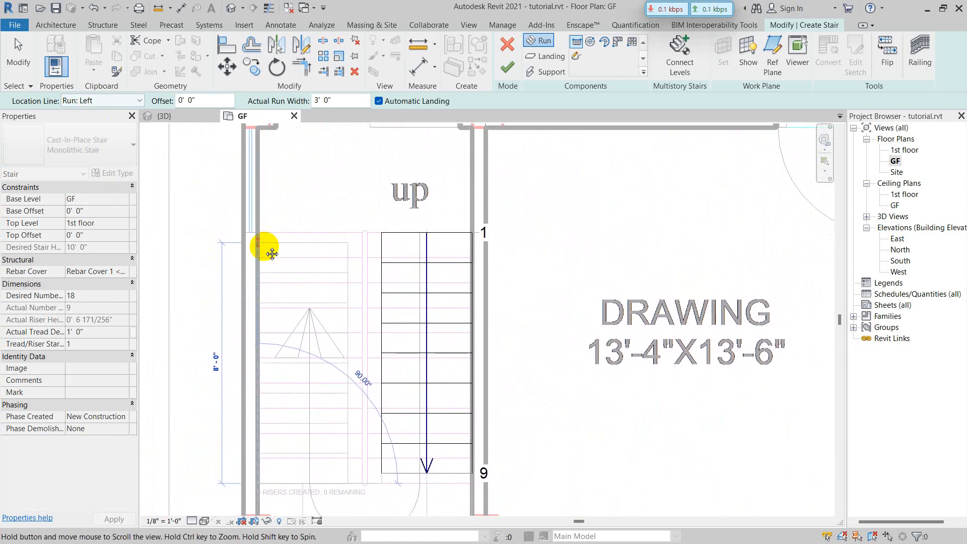
click(257, 230)
scroll(309, 265, down, 2)
key(Escape)
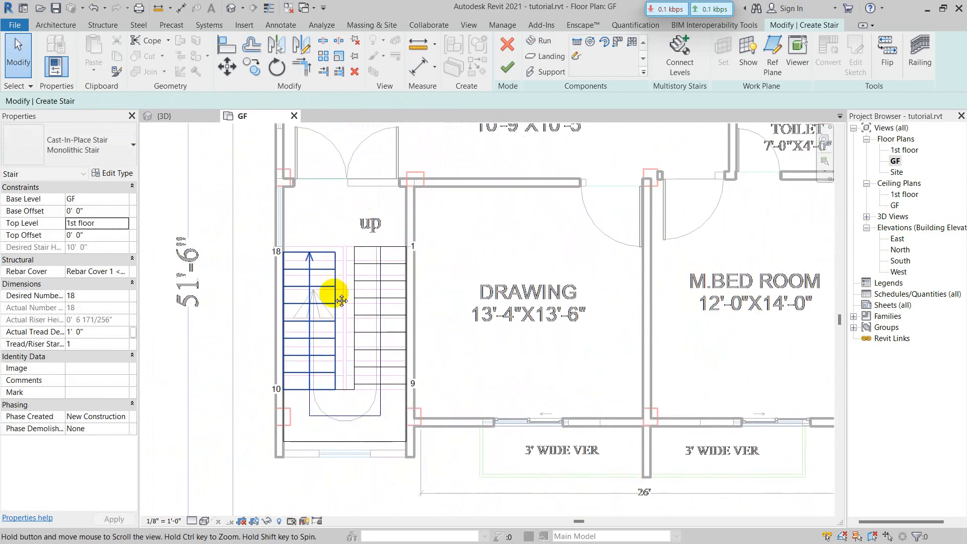
- Select the landing between the two runs and stretch its outer edge to the outer face of the stairwell's window wall, about 3'-11" deep
middle_drag(339, 300, 332, 245)
scroll(347, 371, up, 2)
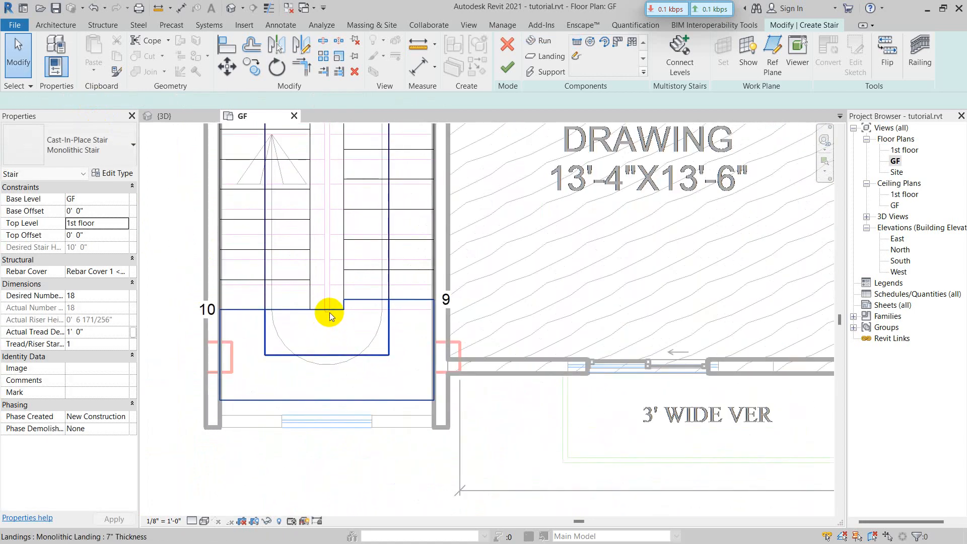
click(330, 316)
scroll(352, 388, up, 2)
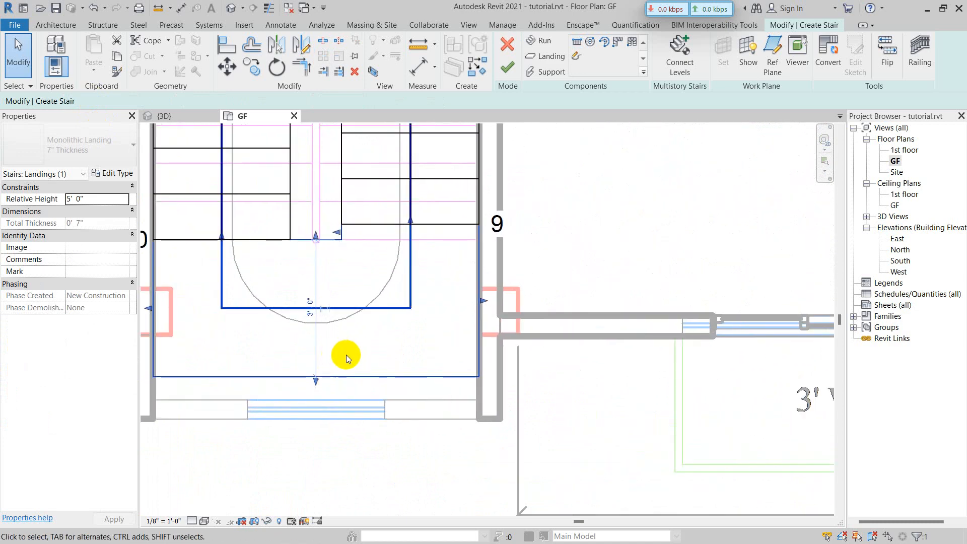
scroll(372, 357, down, 1)
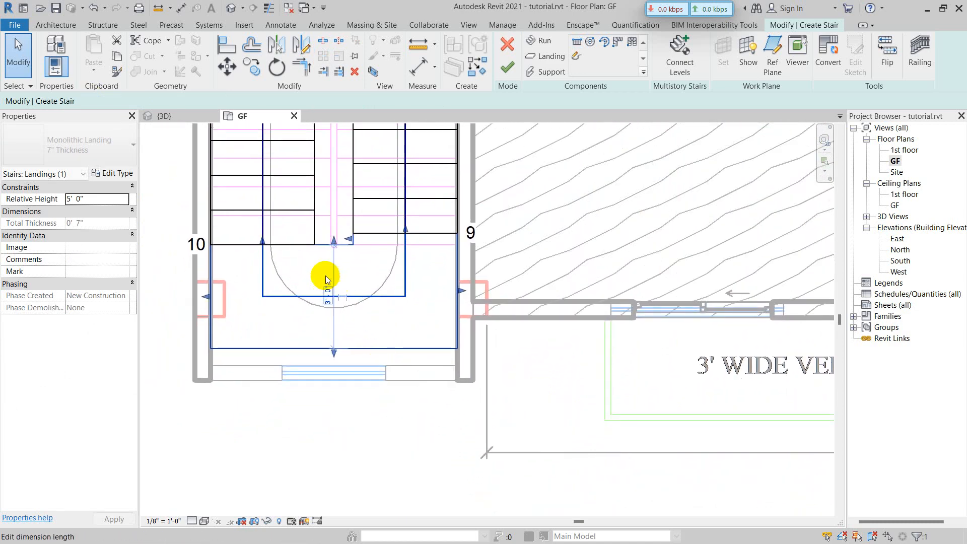
scroll(349, 332, up, 2)
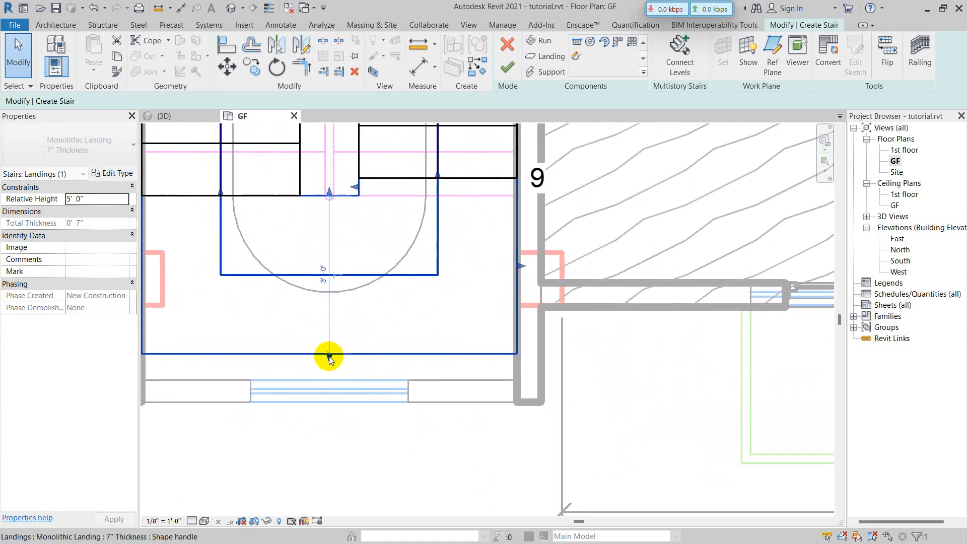
scroll(393, 311, down, 2)
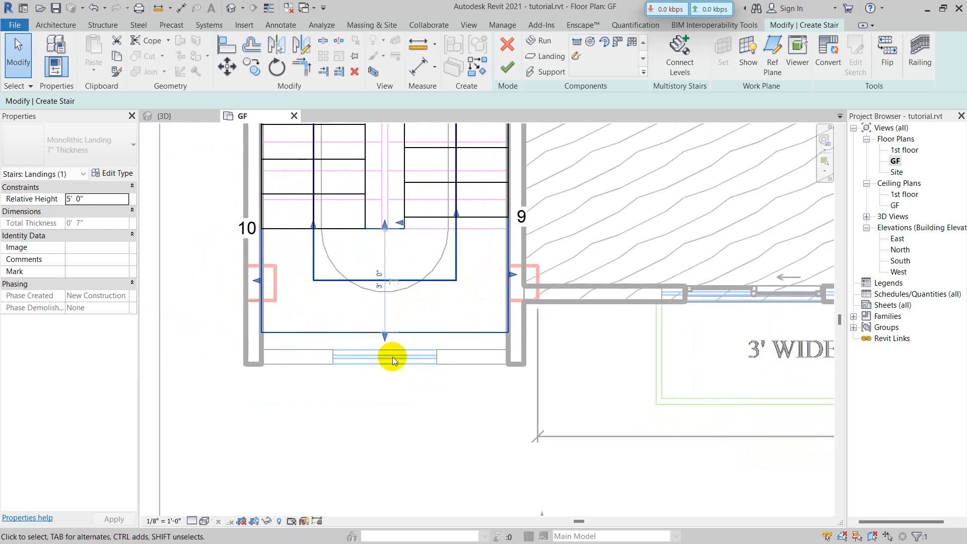
scroll(392, 356, up, 2)
drag(377, 323, 374, 363)
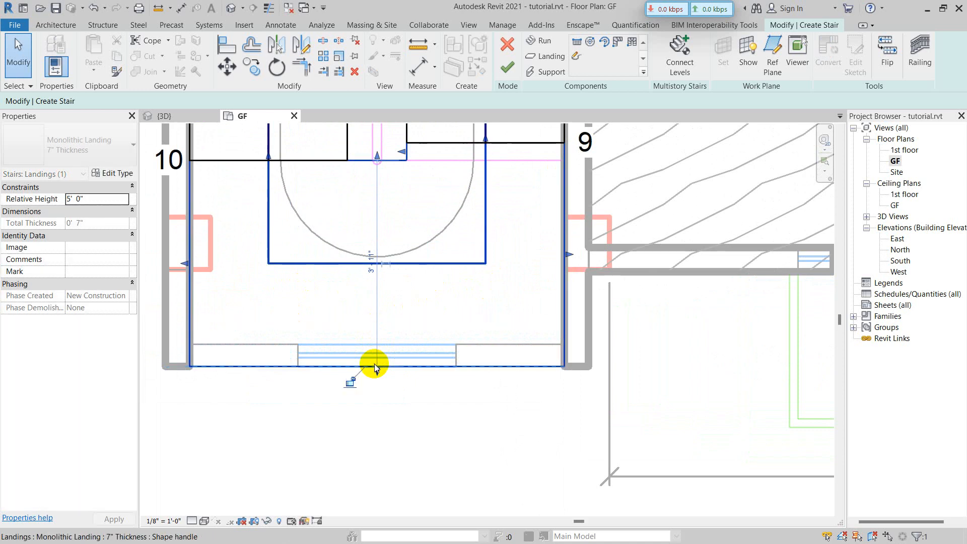
- Pull the landing's outer edge back inside the window wall's thickness for a landing depth of about 3'-10"
scroll(388, 375, down, 2)
scroll(389, 381, up, 4)
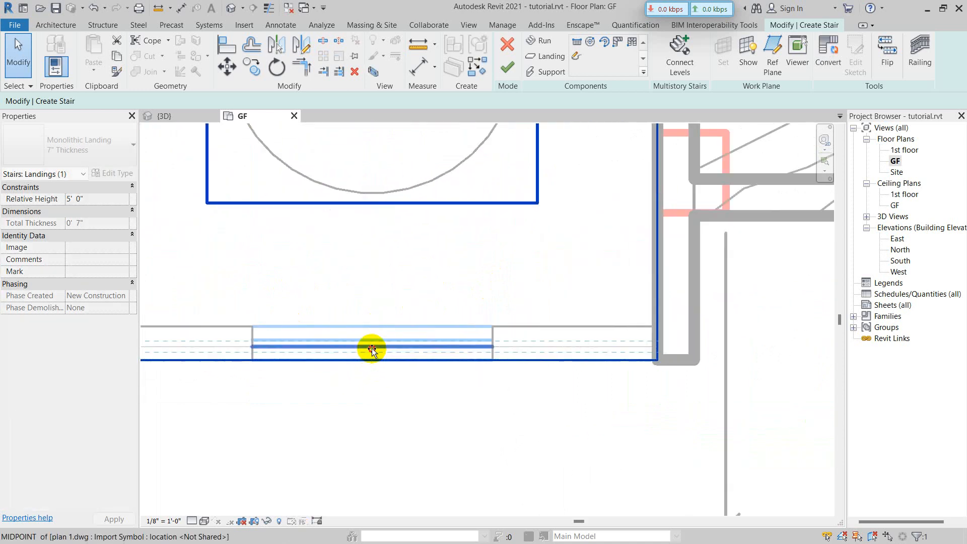
drag(372, 349, 372, 353)
scroll(412, 353, down, 4)
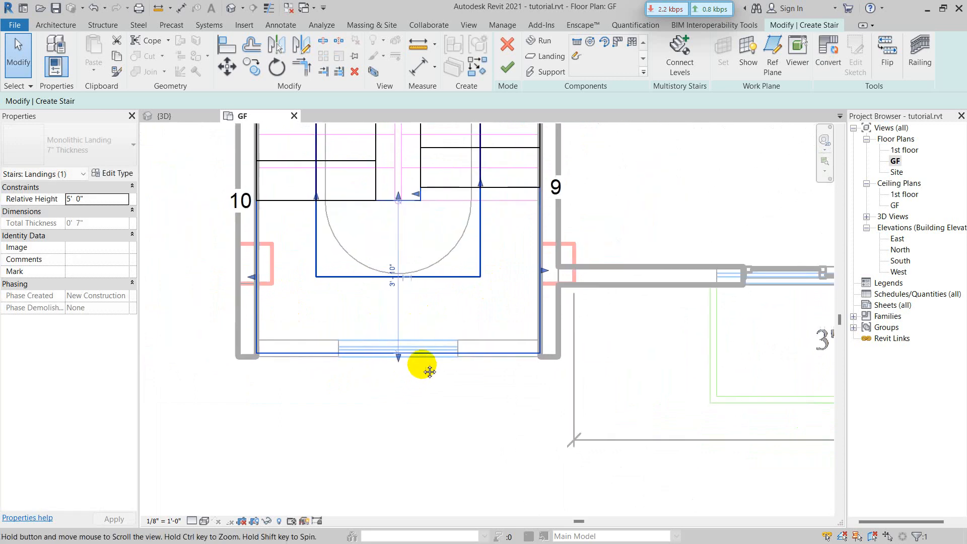
middle_drag(422, 364, 429, 351)
scroll(395, 349, up, 4)
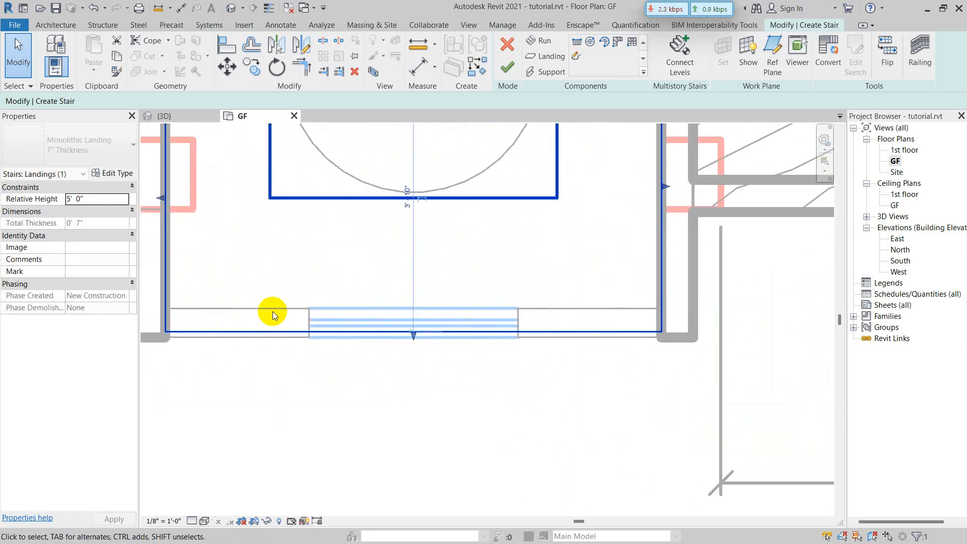
- Stretch the landing's outer edge out to the window wall's outer face again, 3'-11" deep
scroll(604, 343, down, 5)
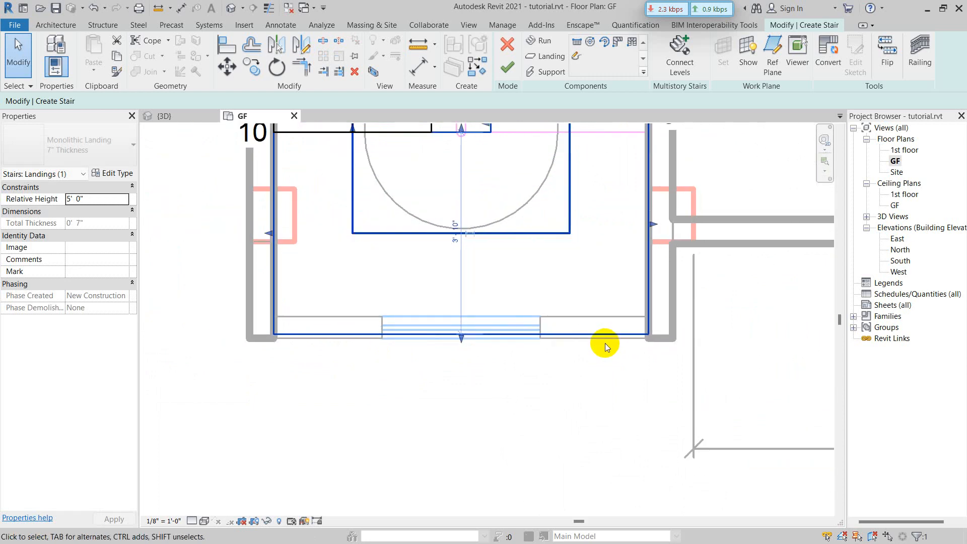
middle_drag(584, 337, 563, 353)
scroll(553, 334, up, 2)
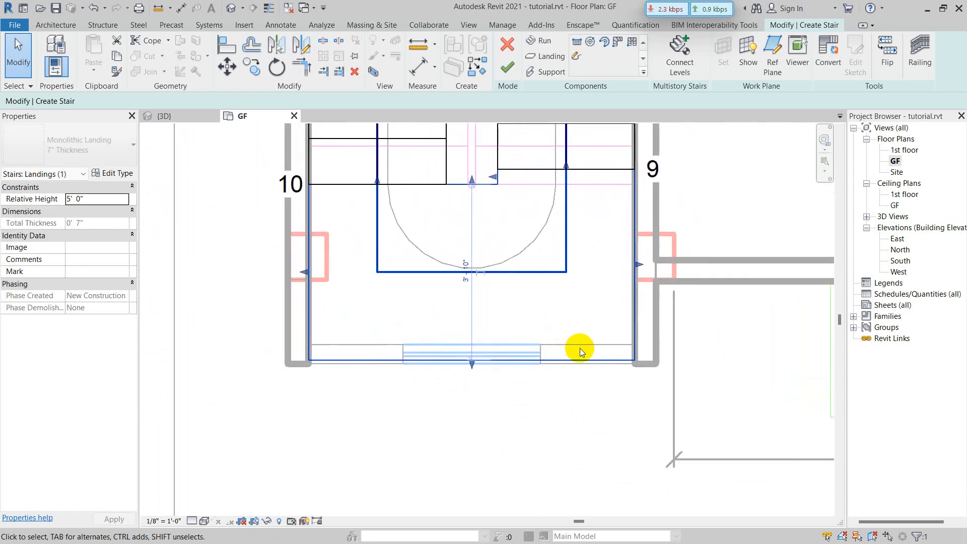
scroll(481, 374, up, 3)
key(Escape)
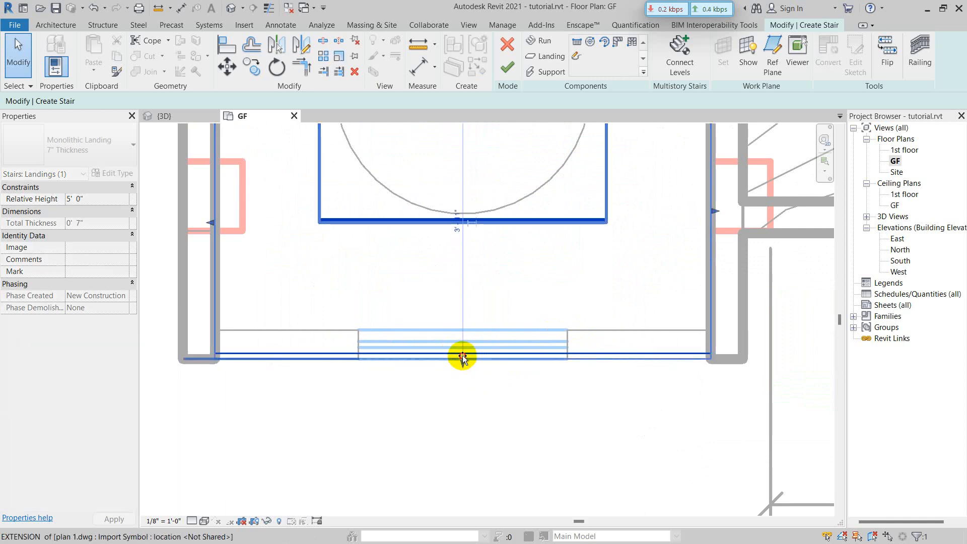
click(462, 359)
scroll(506, 370, down, 5)
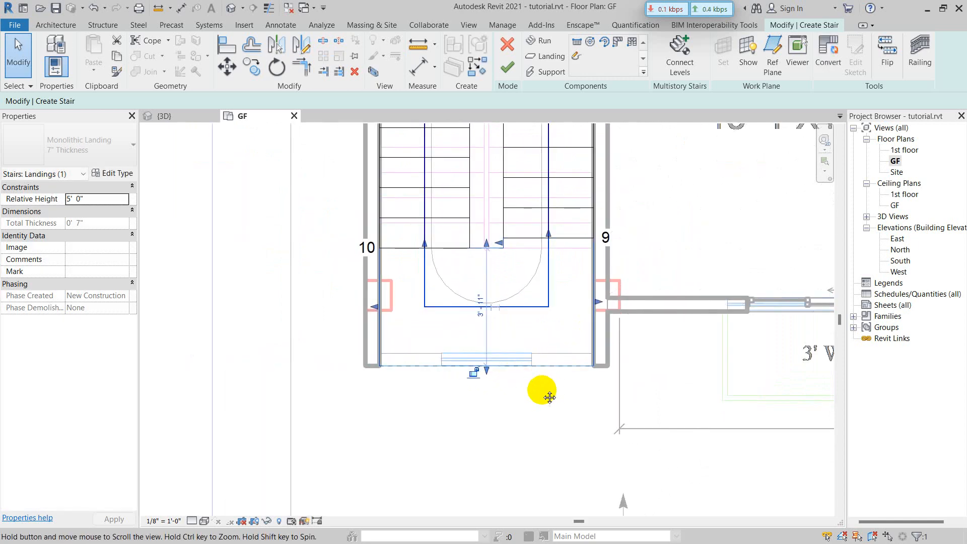
- Pull the landing's outer edge back to the inner face of the window wall, making the landing 3'-6" deep
scroll(534, 403, up, 2)
scroll(468, 398, up, 2)
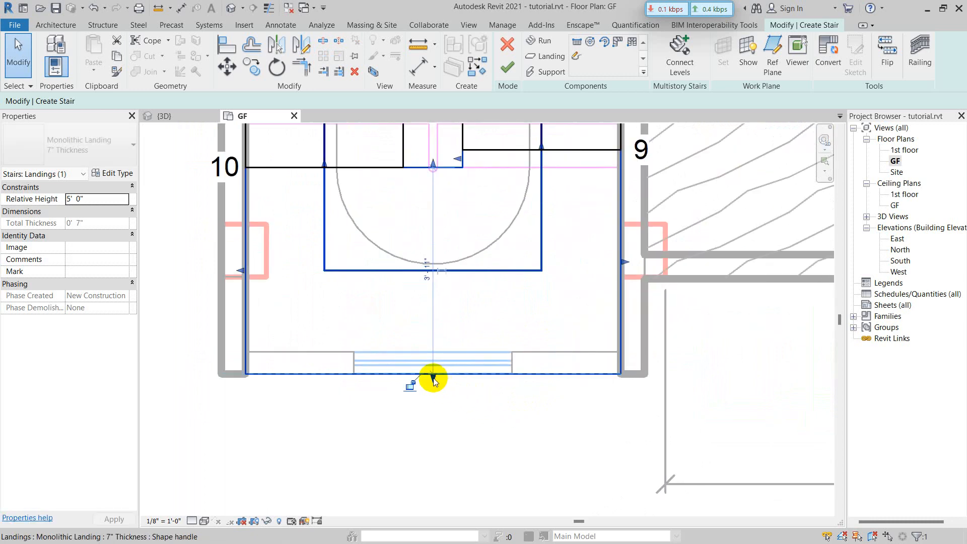
click(434, 356)
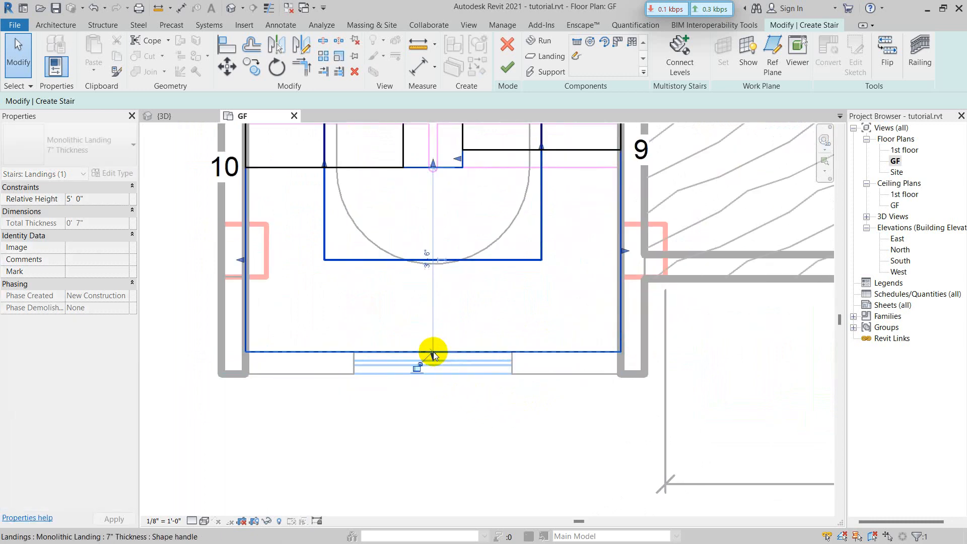
- Select the first run and widen it to the plan's nearer center divider line, about 3'-5 3/4" wide
scroll(512, 306, down, 2)
scroll(512, 306, down, 3)
middle_drag(513, 306, 486, 363)
scroll(439, 249, up, 1)
scroll(439, 249, up, 1)
click(439, 249)
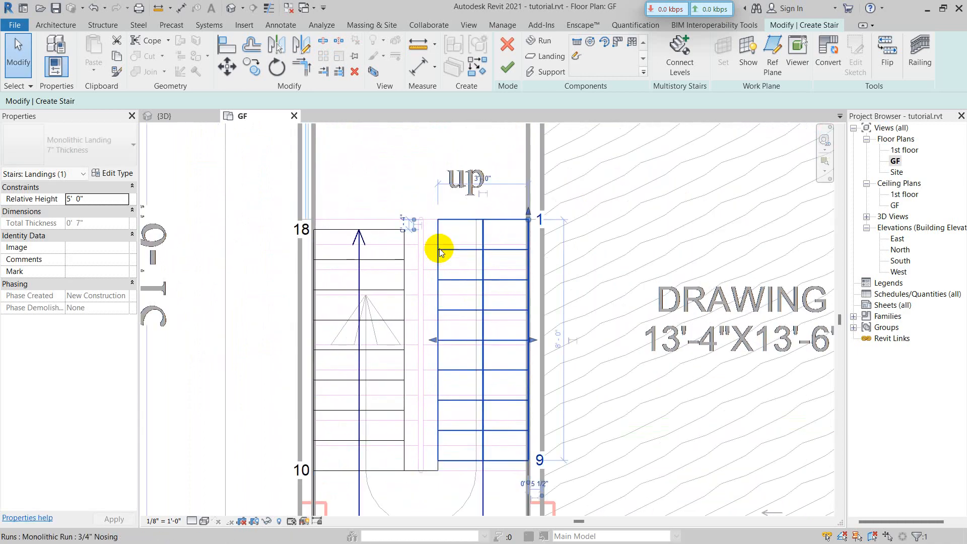
scroll(441, 319, up, 3)
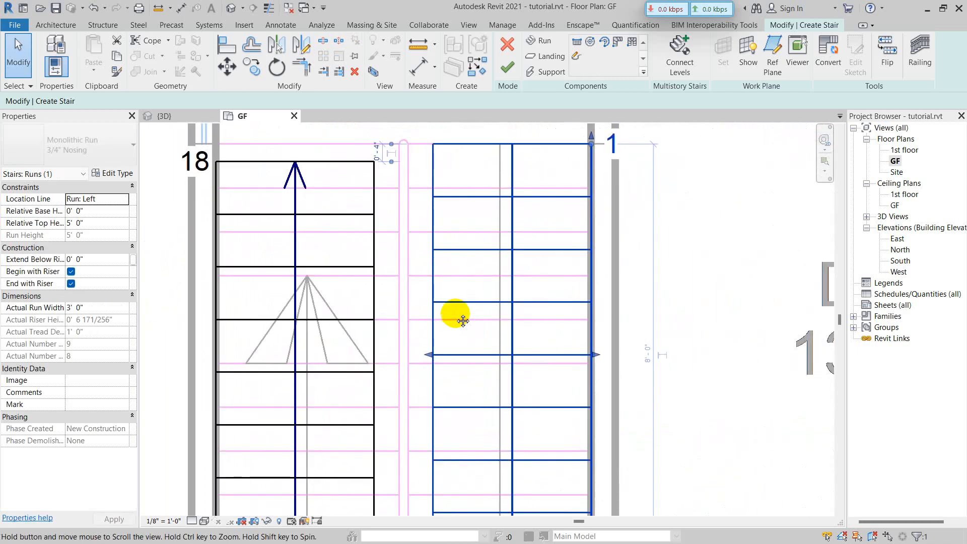
scroll(455, 300, down, 2)
scroll(451, 315, up, 2)
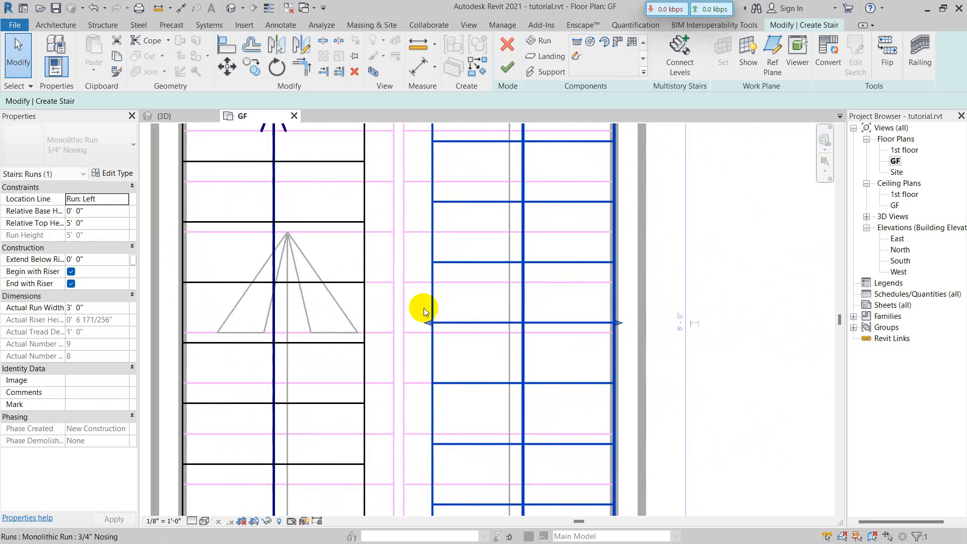
scroll(423, 309, down, 2)
middle_drag(421, 297, 429, 313)
scroll(429, 313, up, 3)
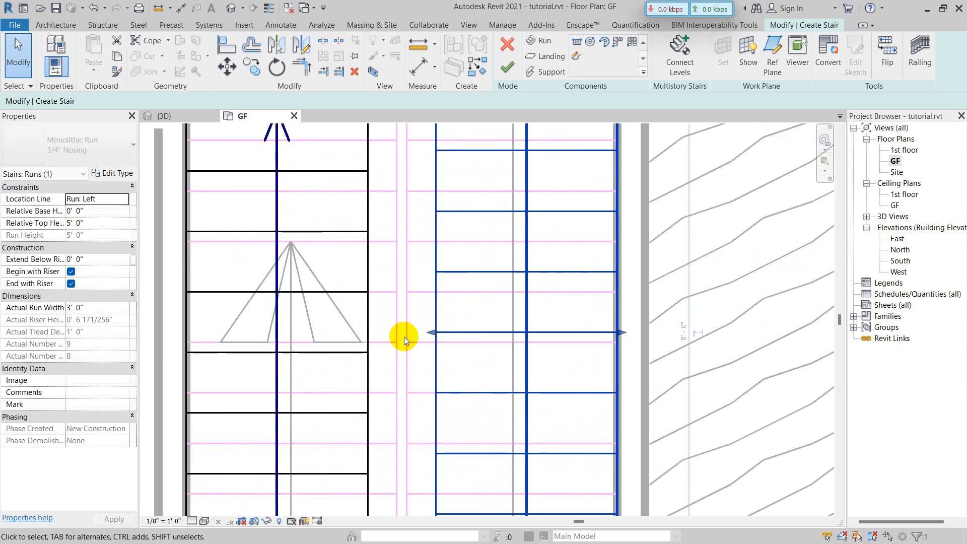
scroll(410, 334, up, 1)
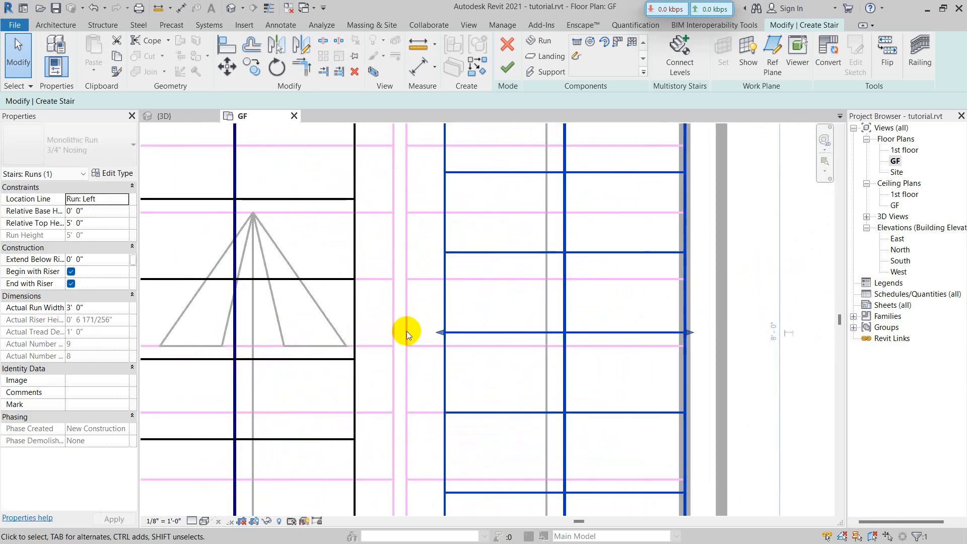
drag(440, 332, 406, 331)
- Widen the second run to the plan's nearer center divider line, making it 3'-5 3/4" wide
scroll(437, 322, down, 2)
middle_drag(437, 325, 491, 324)
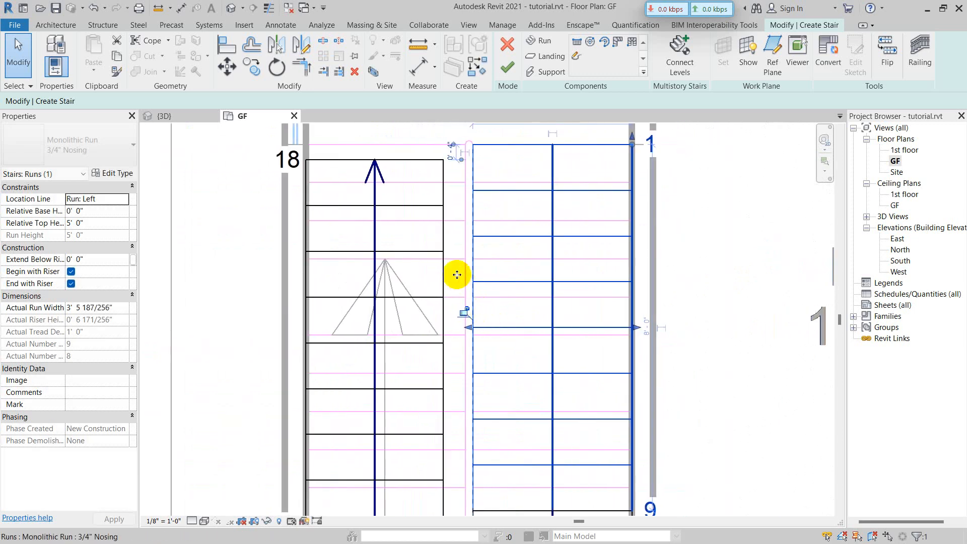
click(446, 265)
scroll(448, 323, up, 1)
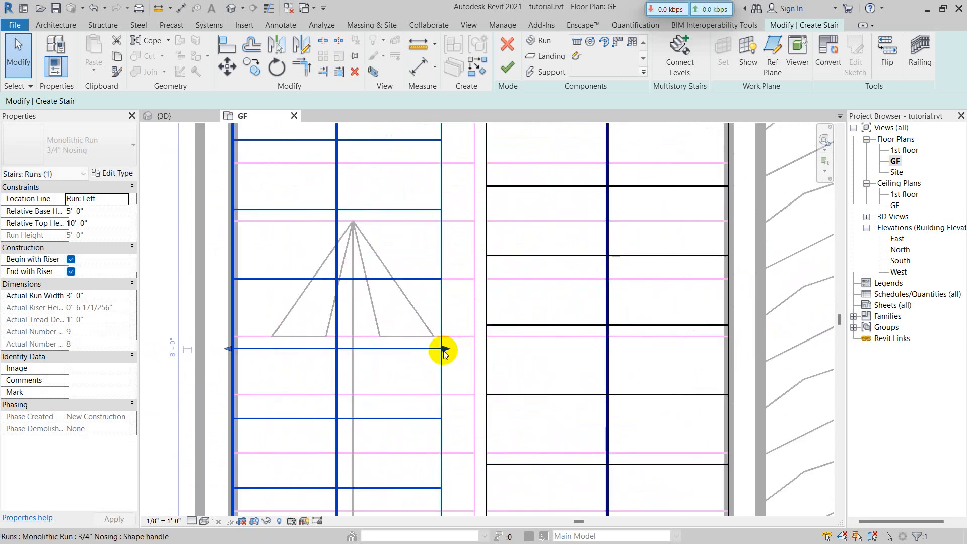
drag(463, 351, 471, 348)
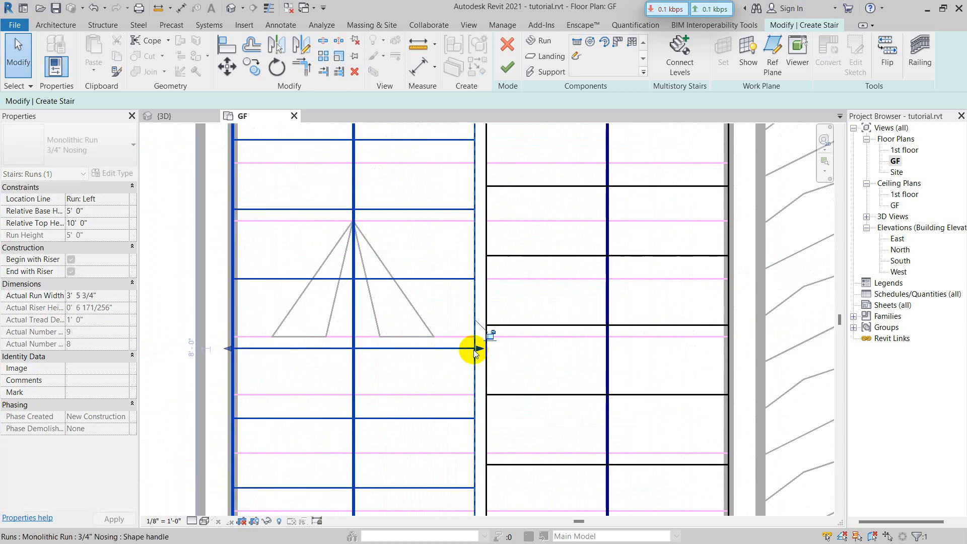
scroll(505, 344, down, 1)
scroll(506, 343, down, 2)
middle_drag(556, 347, 506, 331)
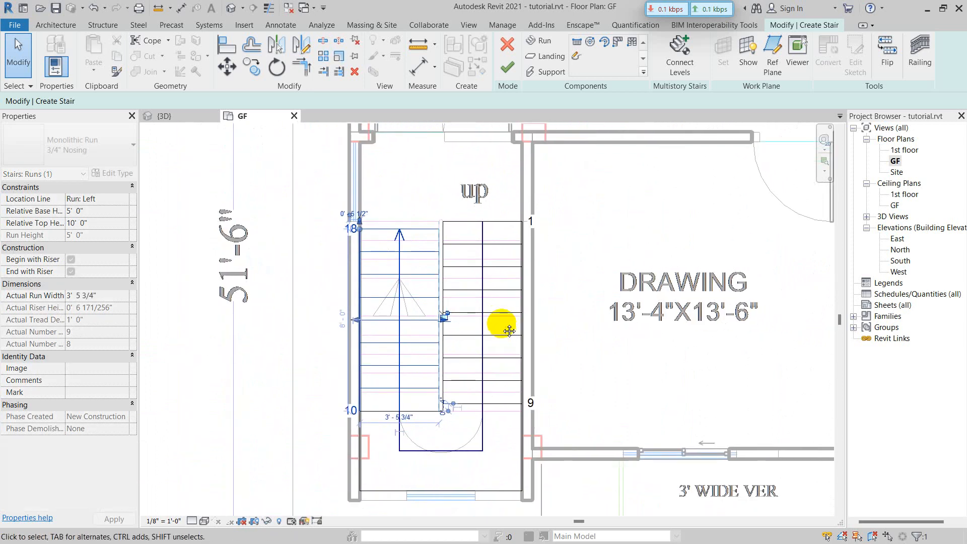
- Check the widths of both runs and finish the stair
scroll(510, 330, down, 2)
scroll(478, 320, up, 1)
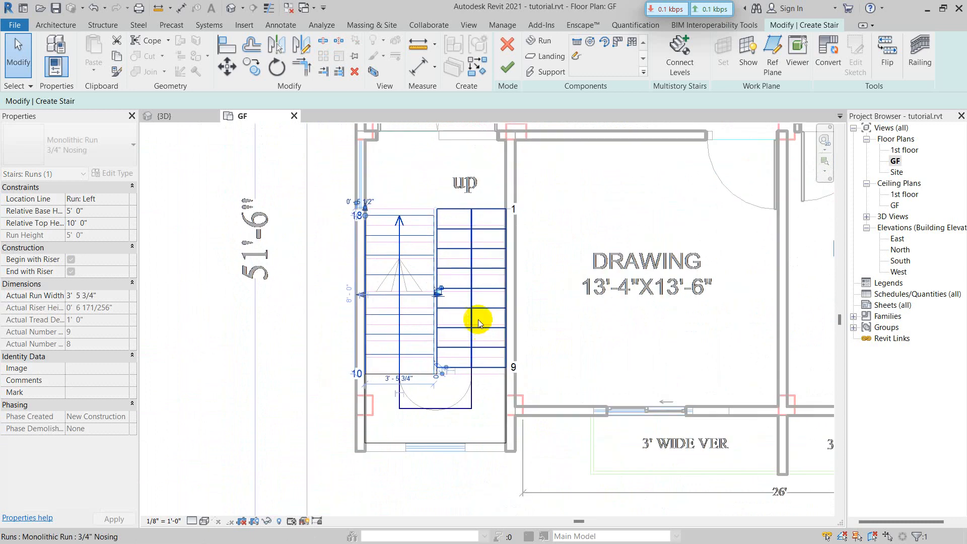
click(419, 218)
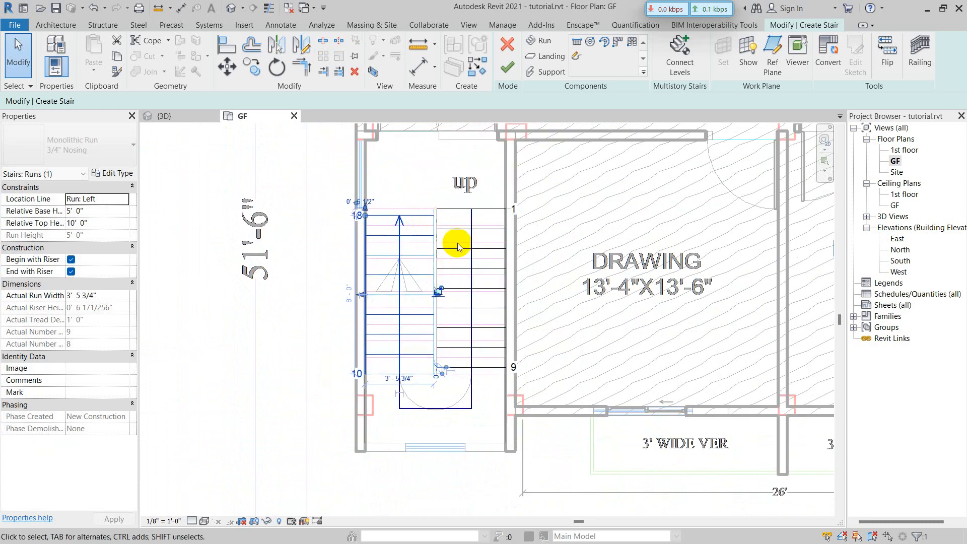
scroll(479, 264, up, 2)
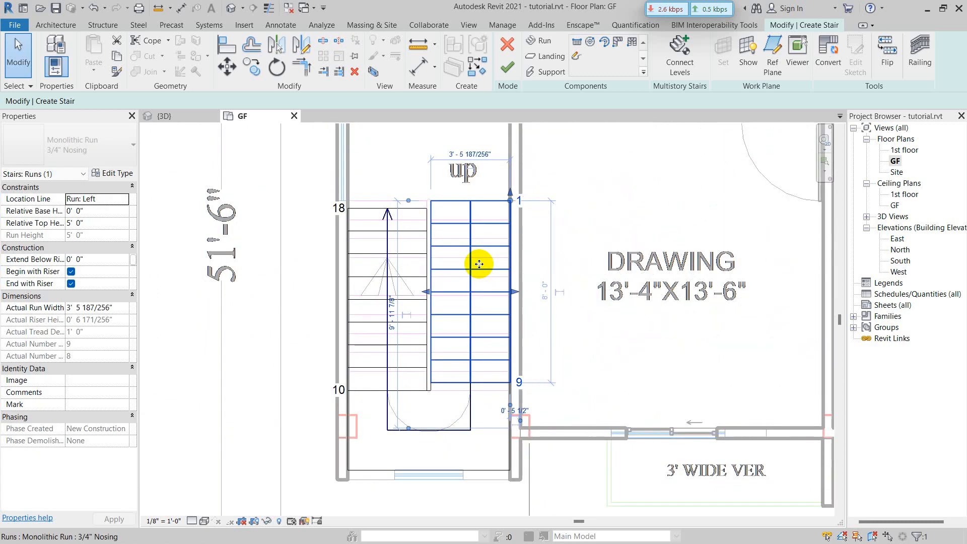
scroll(468, 290, down, 2)
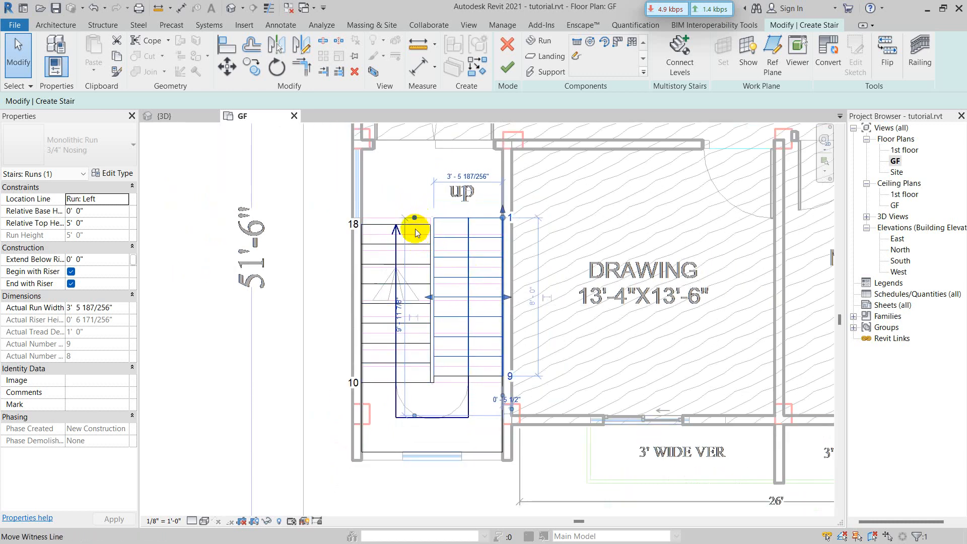
click(379, 229)
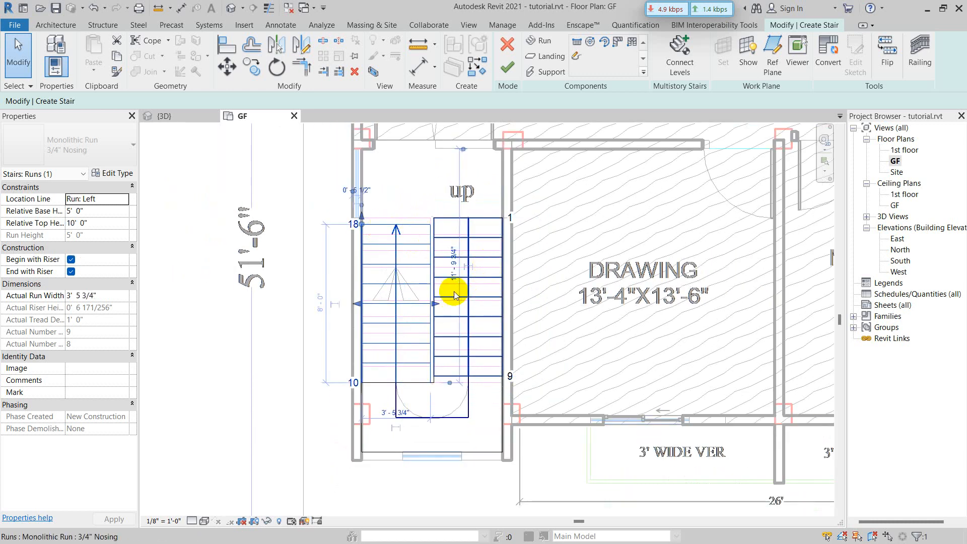
middle_drag(478, 304, 479, 306)
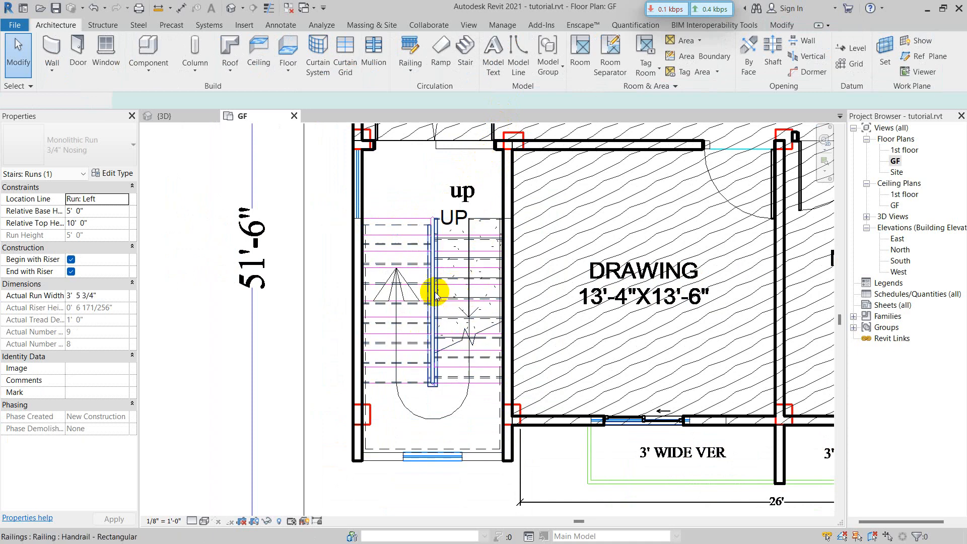
- Examine how the finished stair fits the stairwell walls and the stair lines of the imported floor plan
scroll(441, 326, down, 2)
middle_drag(439, 327, 426, 334)
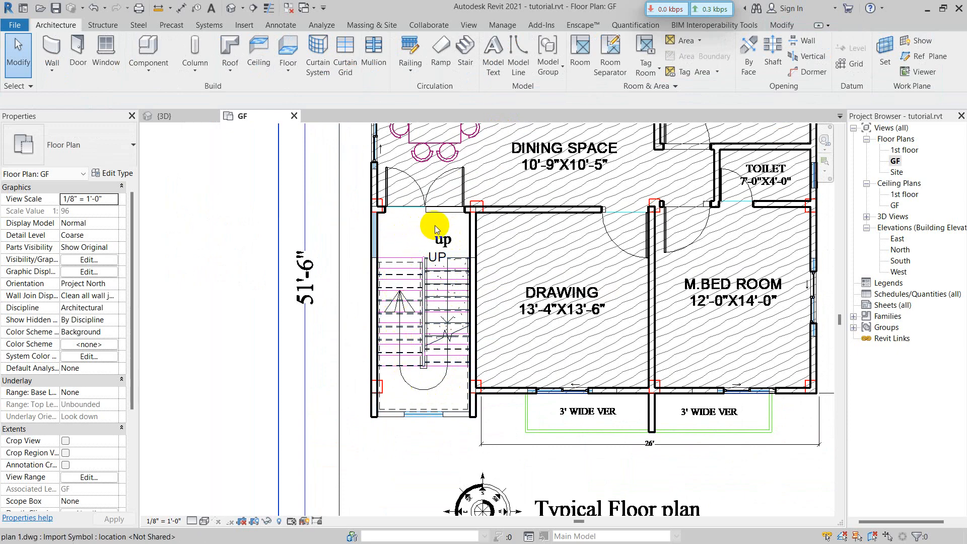
scroll(427, 224, up, 2)
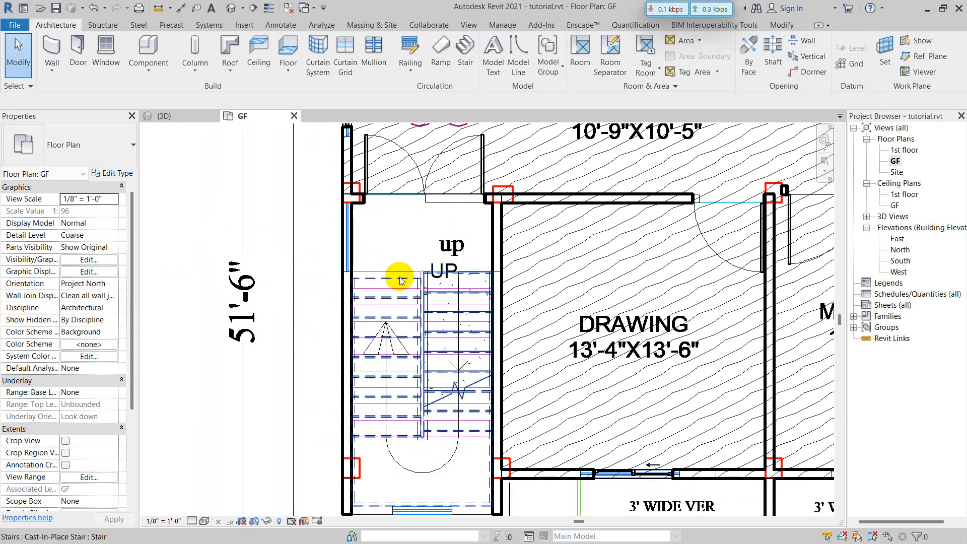
scroll(419, 354, up, 2)
middle_drag(419, 353, 427, 308)
scroll(428, 309, down, 3)
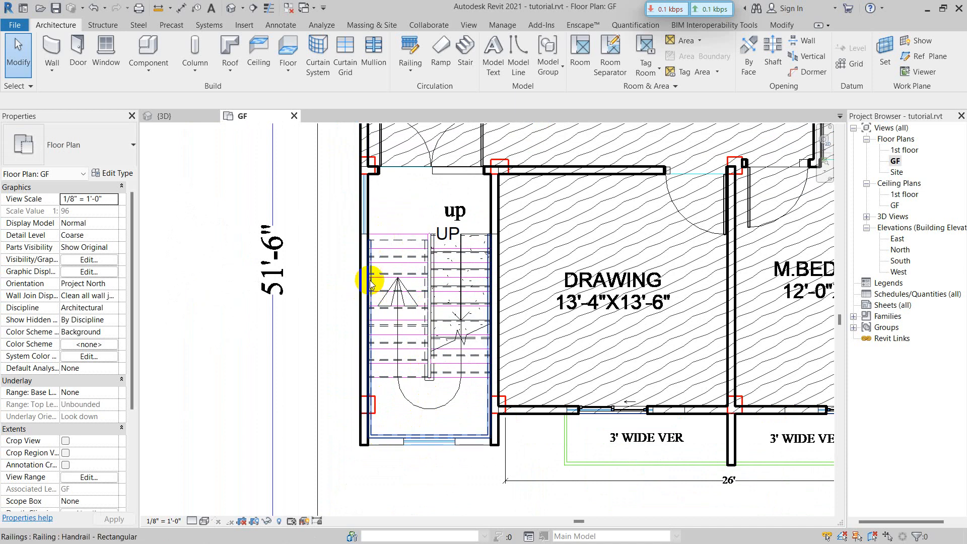
- In the 3D view, delete the outer railing that runs along the stairwell walls and the landing's outer edge
click(169, 117)
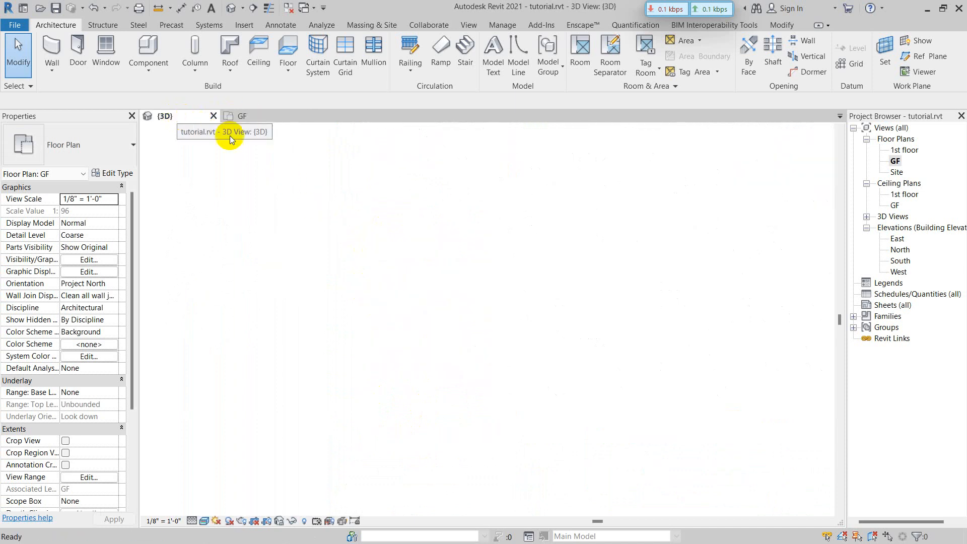
scroll(318, 343, up, 2)
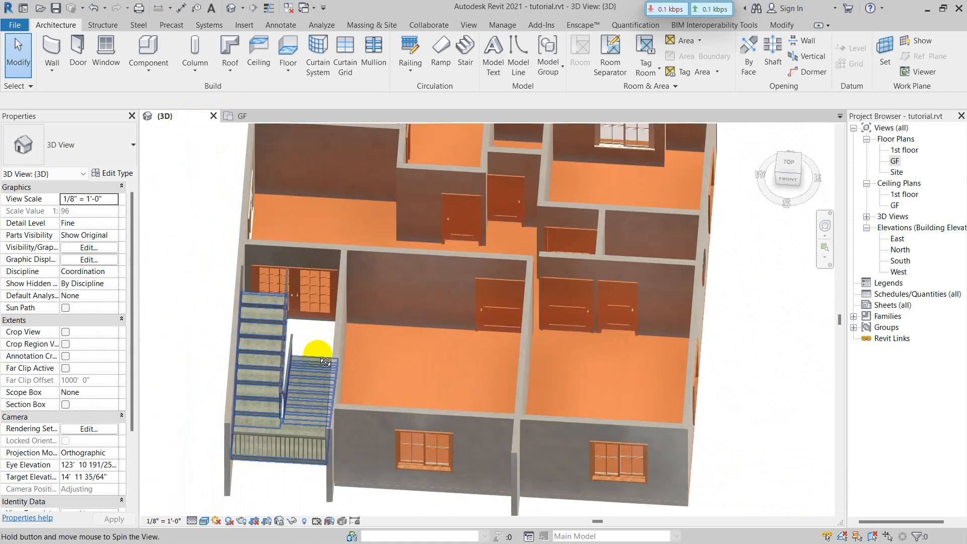
shift+middle_drag(317, 349, 464, 209)
scroll(647, 421, up, 5)
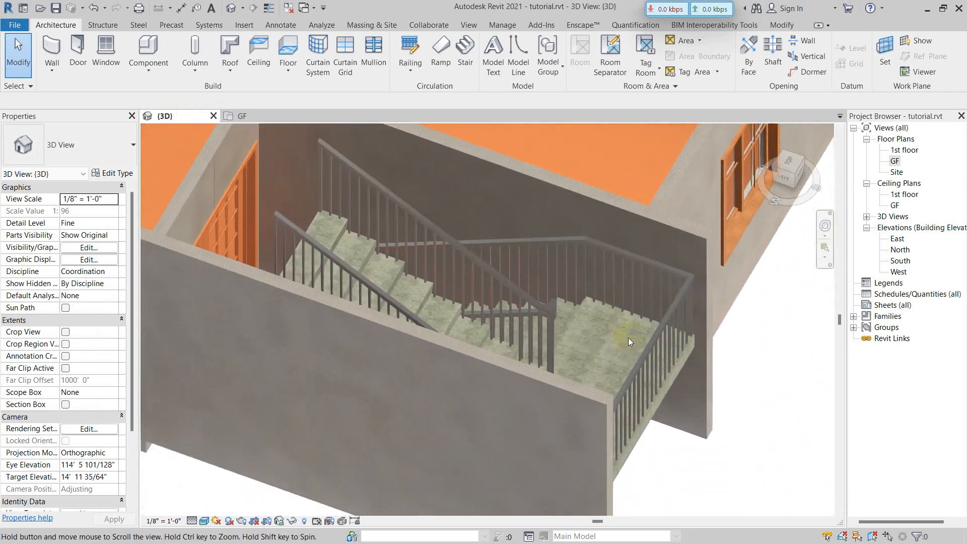
click(660, 333)
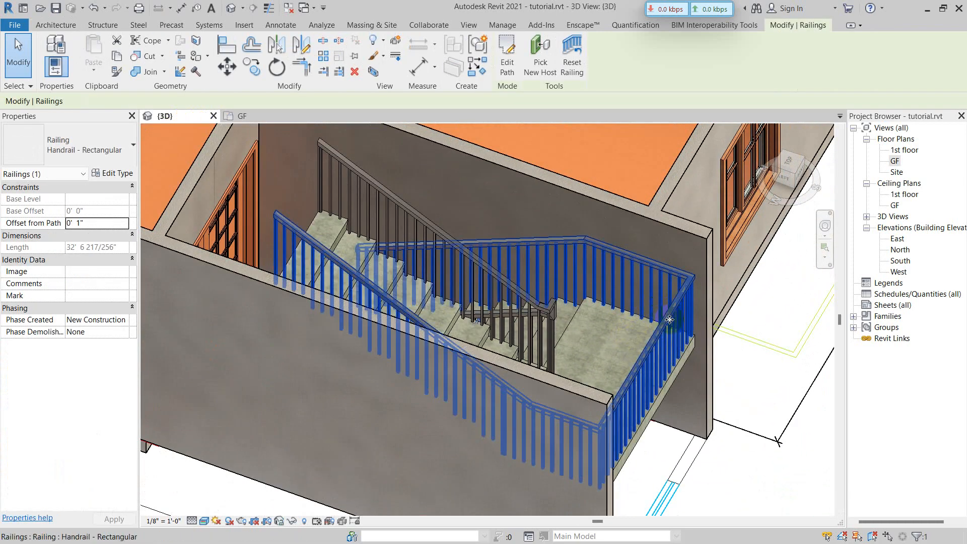
scroll(651, 366, up, 3)
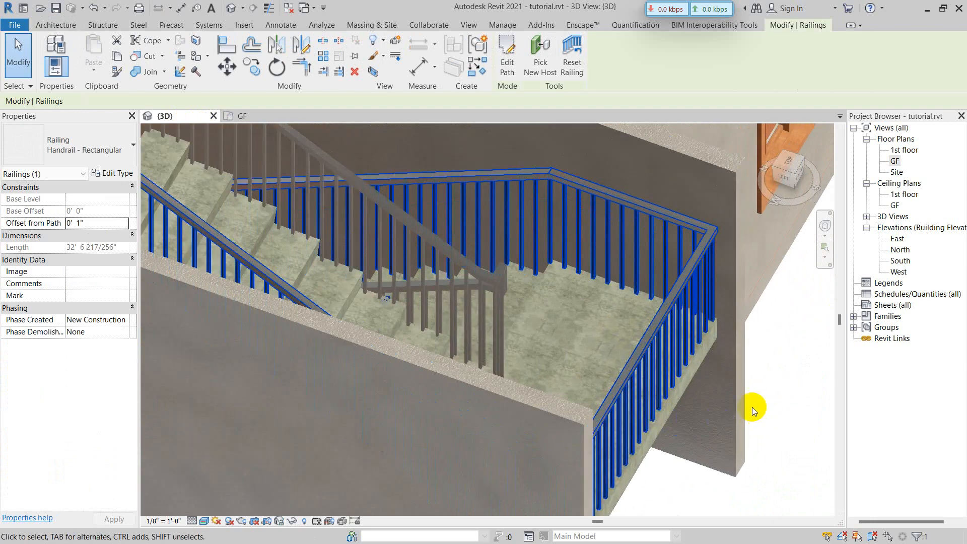
key(Delete)
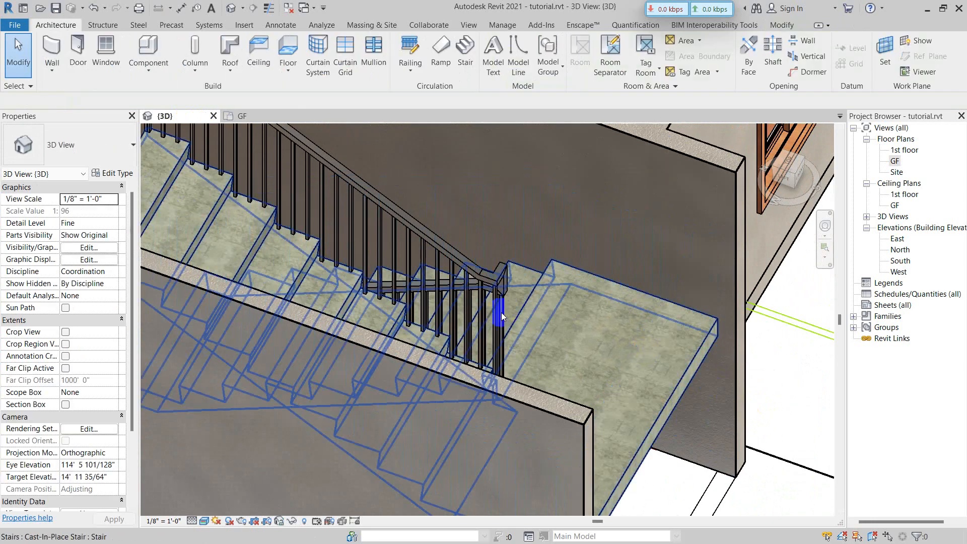
- Select the inner railing and examine its rail joint and balusters at the landing turn from several angles
click(503, 305)
scroll(576, 331, down, 3)
shift+middle_drag(576, 332, 309, 331)
scroll(386, 315, up, 4)
shift+middle_drag(385, 315, 456, 372)
scroll(439, 327, down, 5)
scroll(473, 335, up, 3)
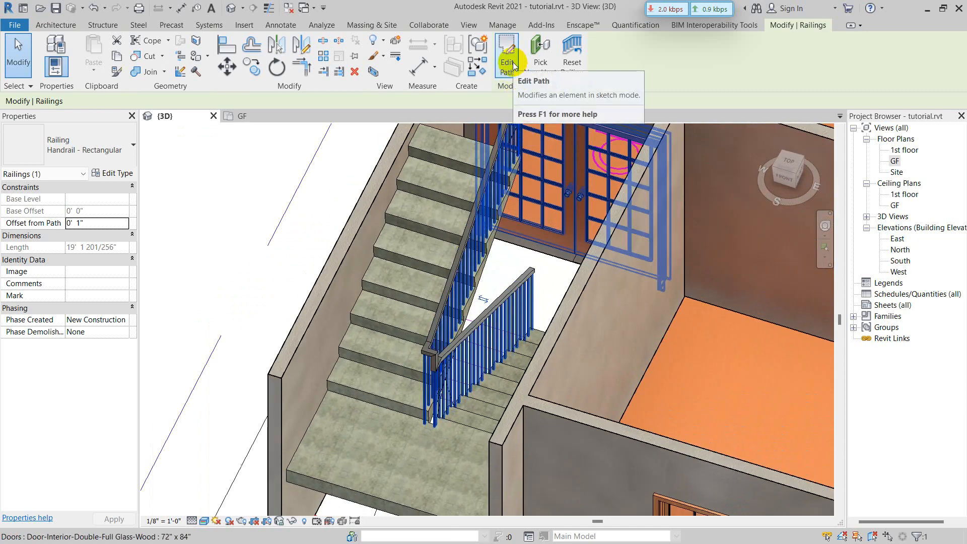
scroll(492, 325, up, 6)
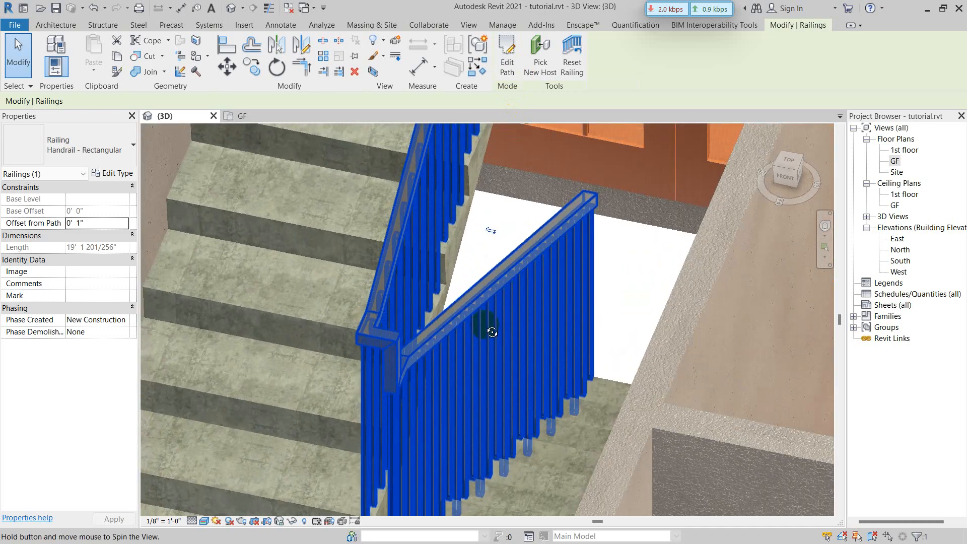
shift+middle_drag(493, 325, 459, 371)
scroll(486, 305, down, 4)
scroll(437, 342, up, 5)
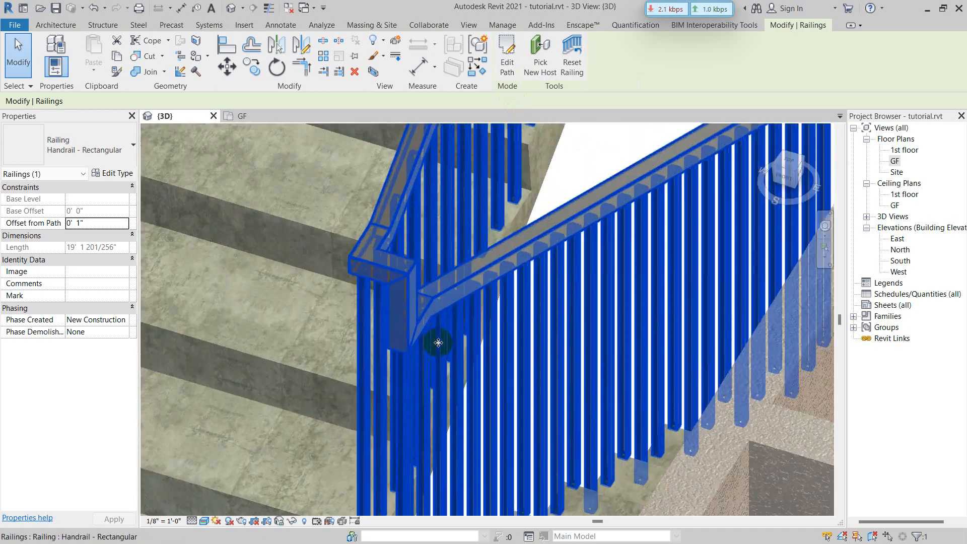
scroll(438, 343, down, 8)
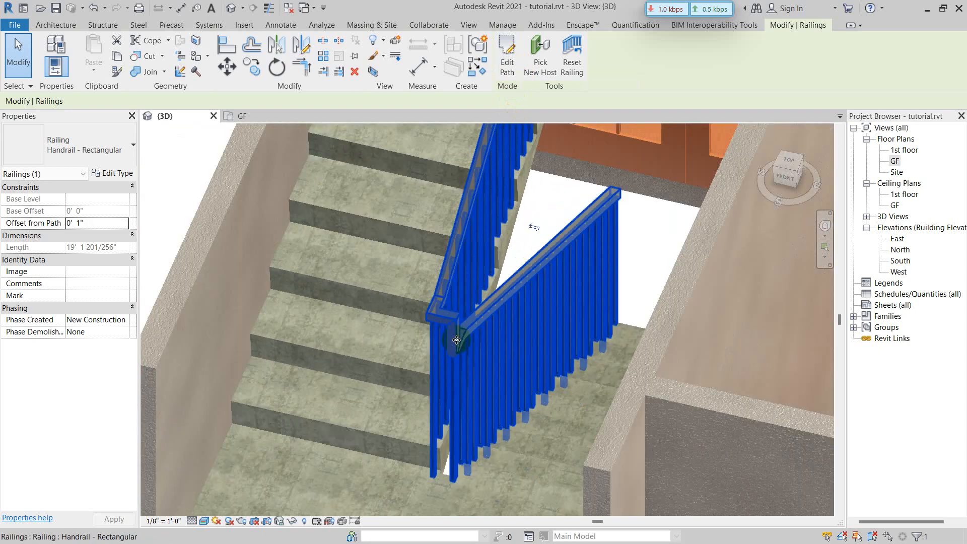
shift+middle_drag(458, 328, 422, 342)
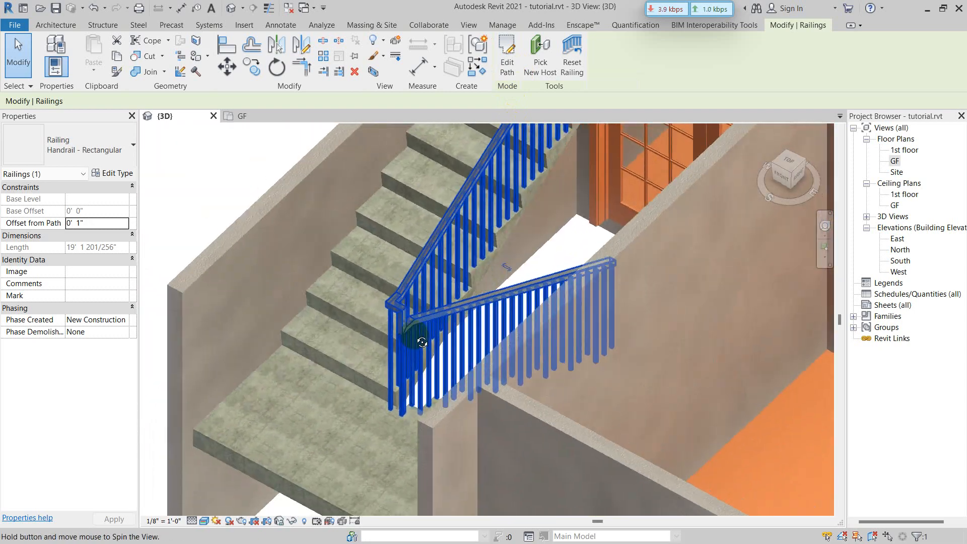
scroll(422, 342, down, 6)
scroll(401, 276, up, 9)
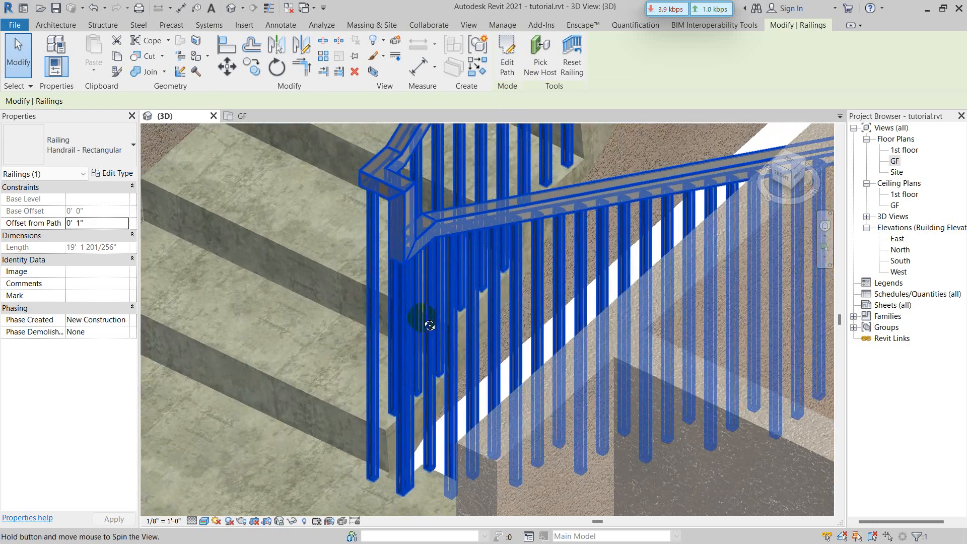
scroll(421, 259, up, 3)
- Review the rail structure and baluster placement settings of the Handrail - Rectangular railing type
click(112, 174)
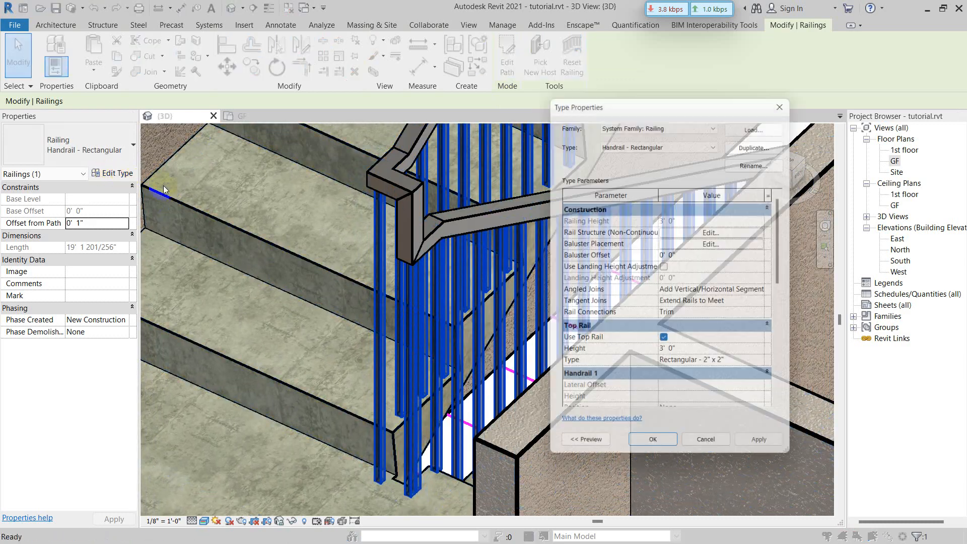
click(711, 231)
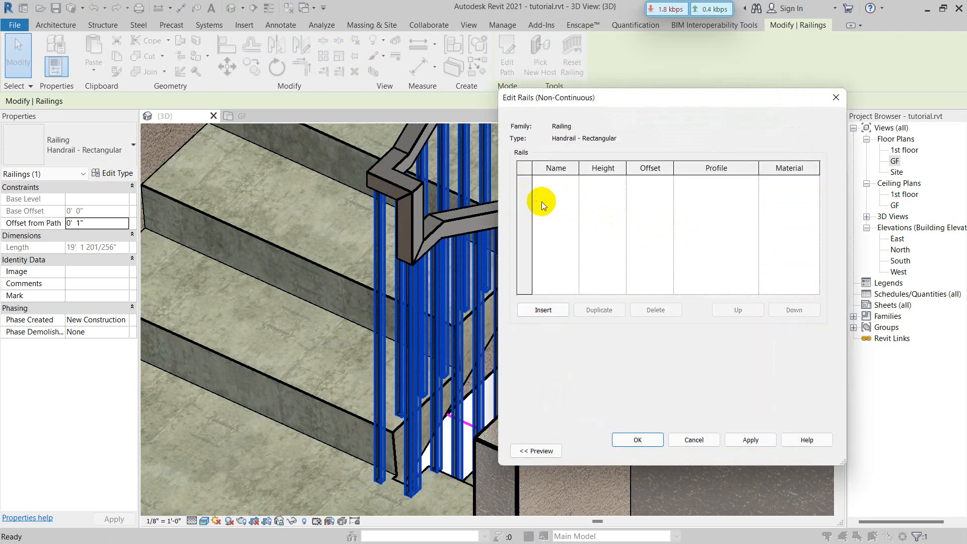
click(638, 439)
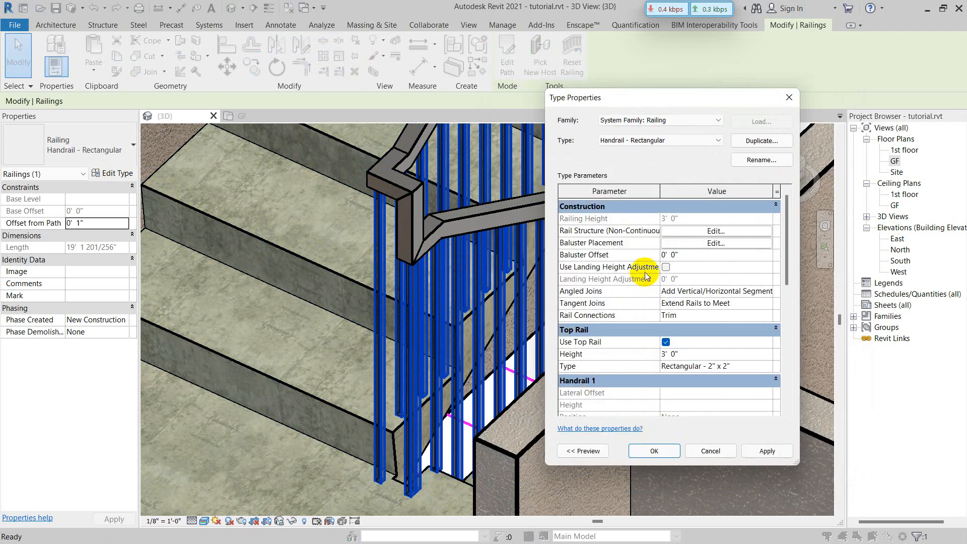
click(715, 243)
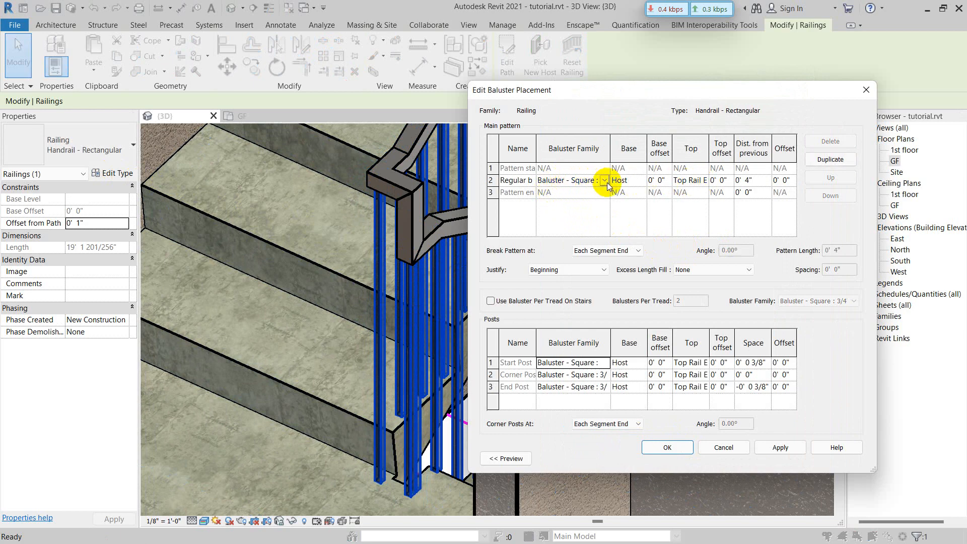
click(866, 90)
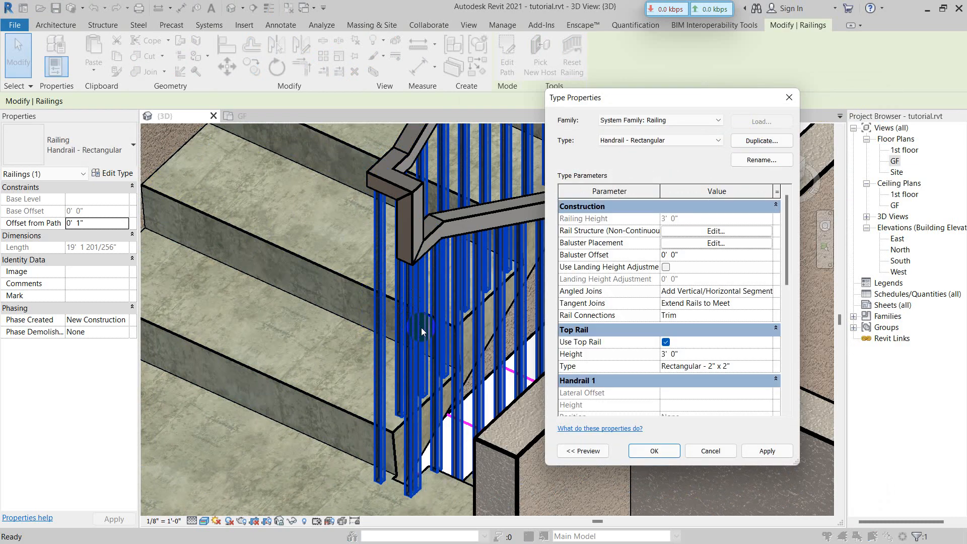
click(654, 451)
- Open the inner railing's path sketch, examine its lines along the stair, and finish the sketch
scroll(440, 372, up, 5)
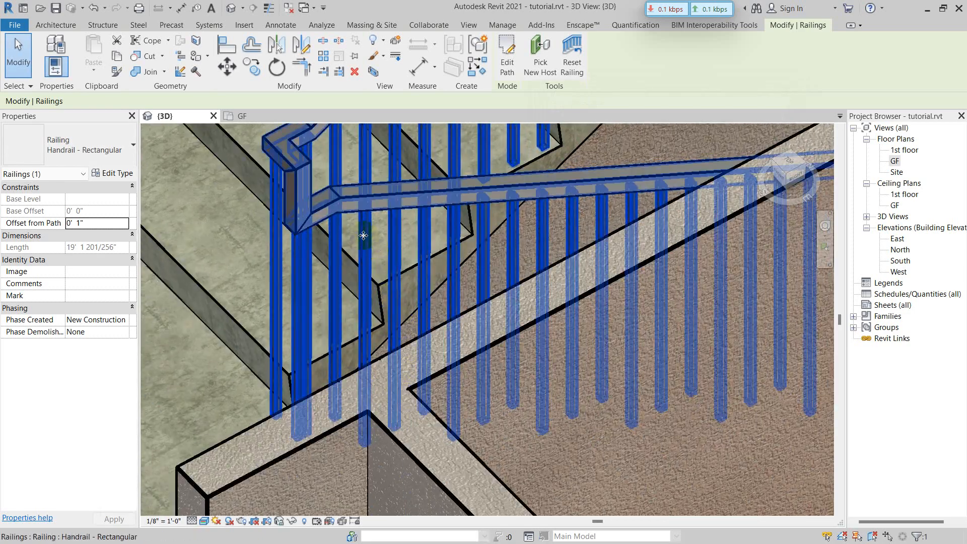
double_click(363, 232)
scroll(401, 337, down, 8)
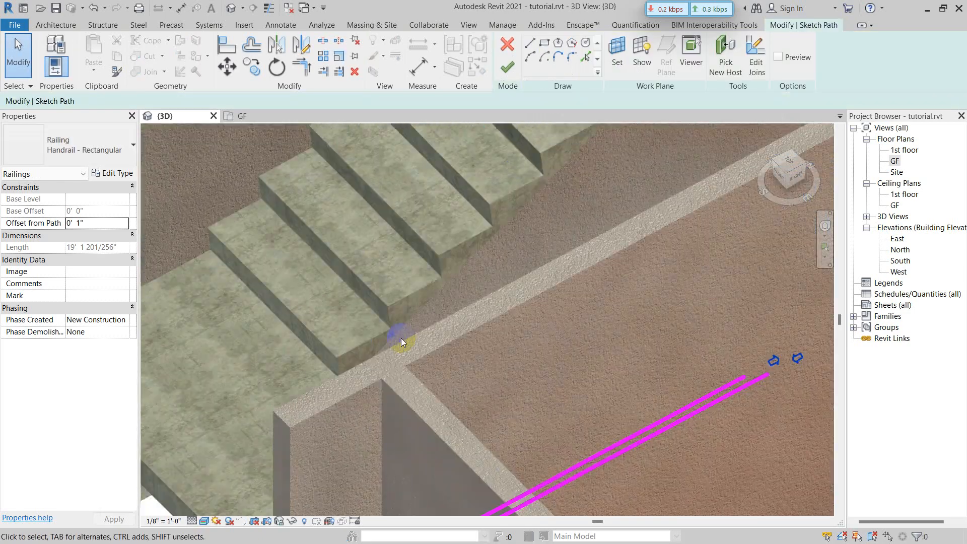
mouse_move(381, 349)
shift+middle_down()
mouse_move(369, 360)
mouse_move(431, 402)
mouse_move(407, 345)
shift+middle_up()
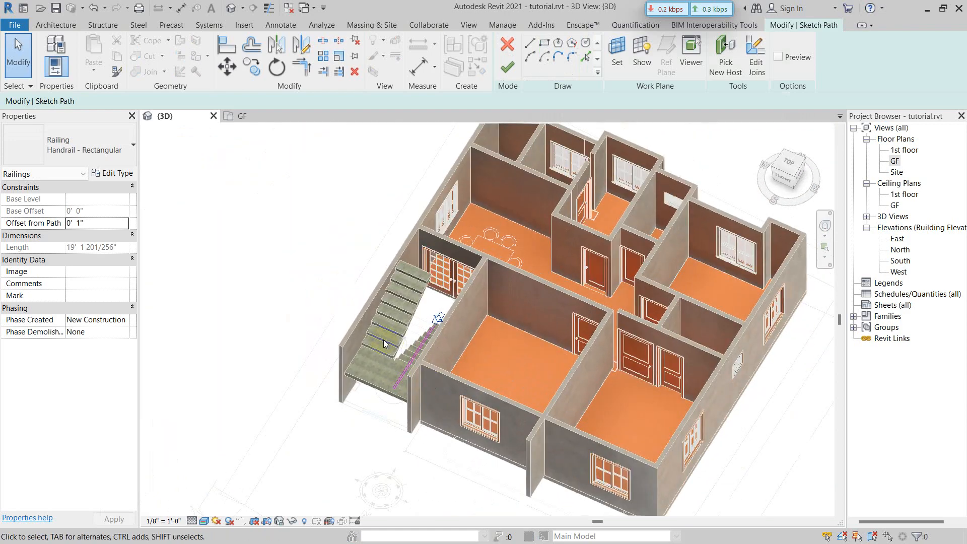
scroll(407, 346, up, 6)
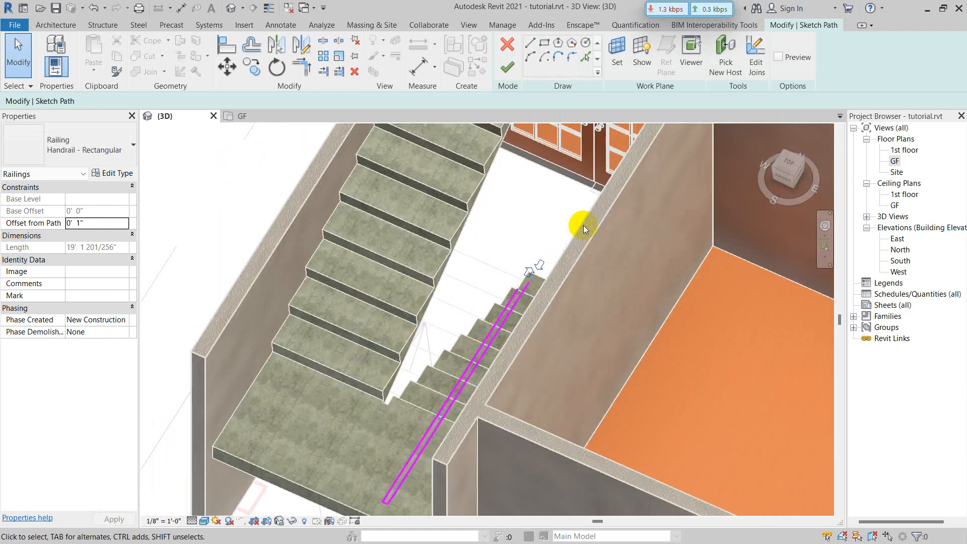
click(508, 68)
scroll(428, 352, down, 2)
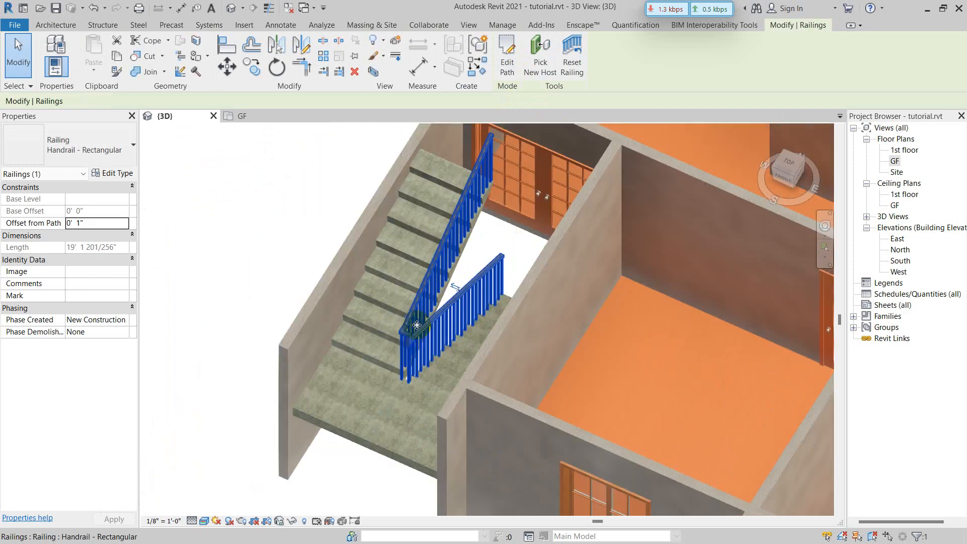
- Change the inner railing to the Glass Panel - Bottom Fill type and view it along the stair
middle_drag(433, 356, 439, 366)
scroll(436, 325, up, 1)
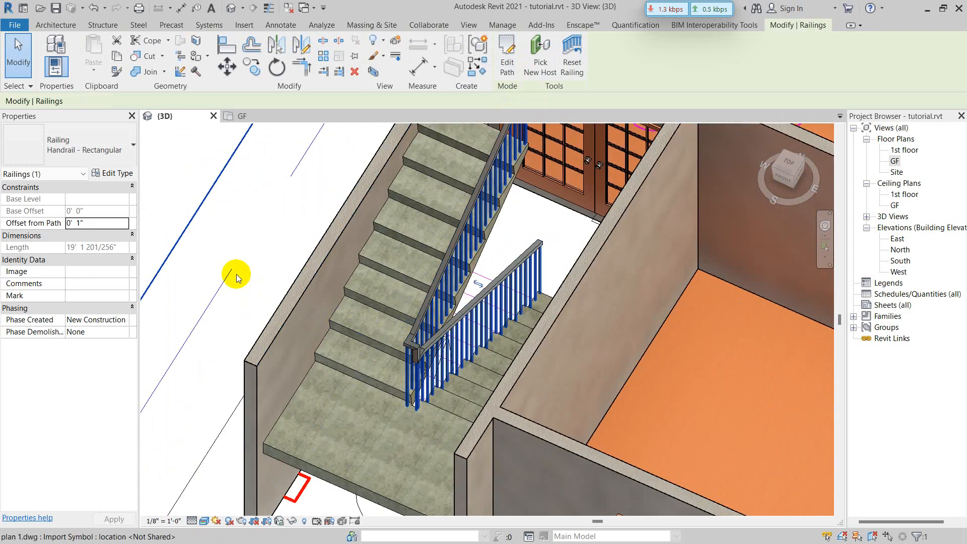
click(101, 156)
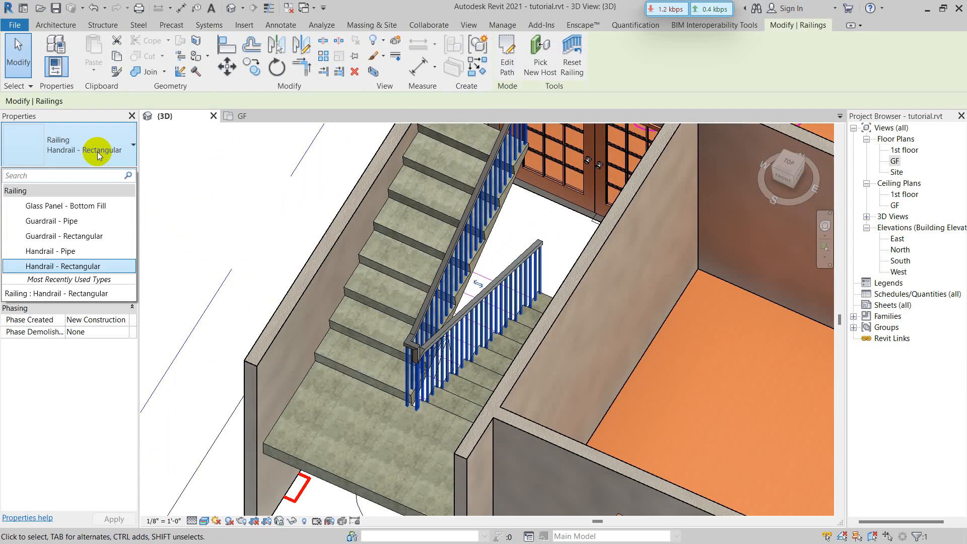
click(99, 159)
click(323, 267)
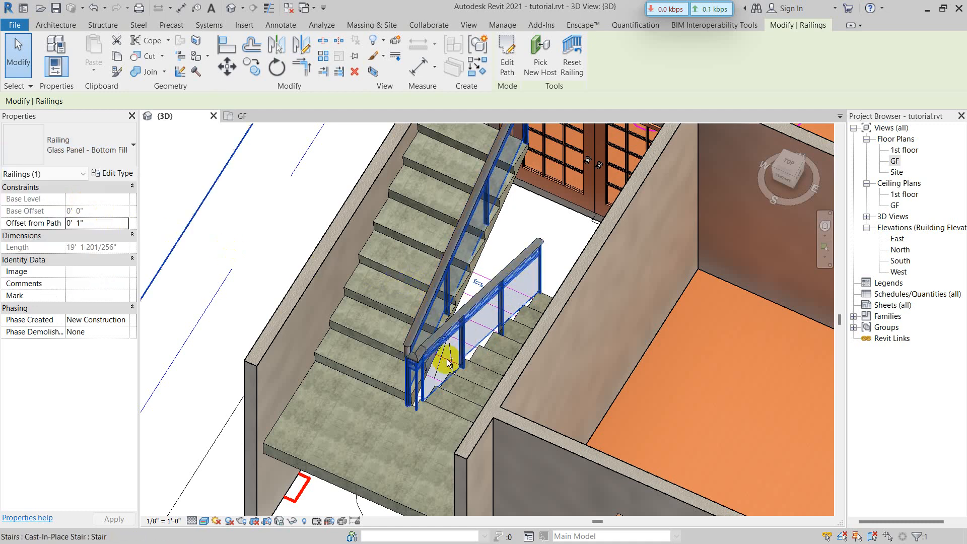
shift+middle_drag(444, 356, 349, 343)
- Switch the inner railing to the Guardrail - Pipe type and examine it from several angles
click(86, 143)
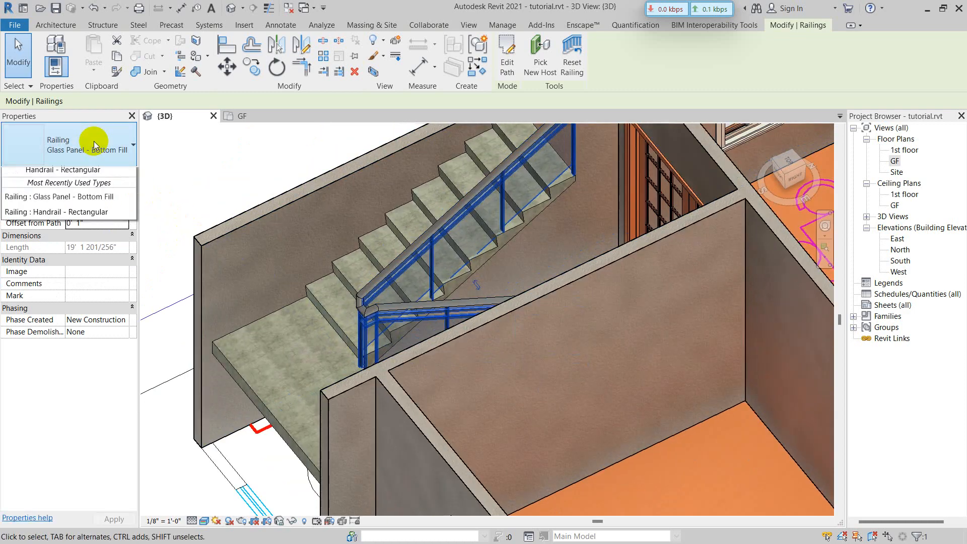
click(87, 221)
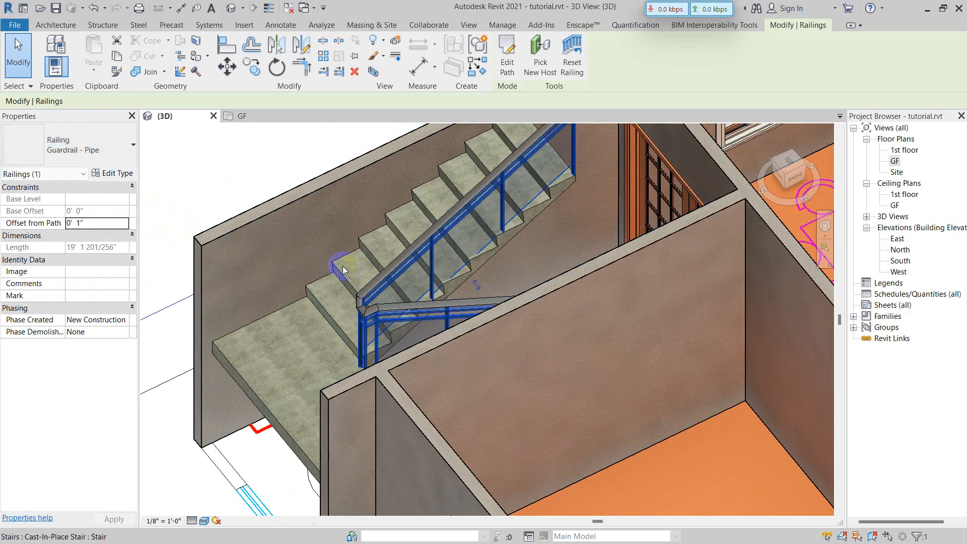
shift+middle_drag(349, 328, 350, 398)
scroll(446, 342, up, 3)
scroll(430, 308, up, 1)
scroll(343, 294, down, 3)
shift+middle_drag(352, 302, 411, 335)
click(222, 253)
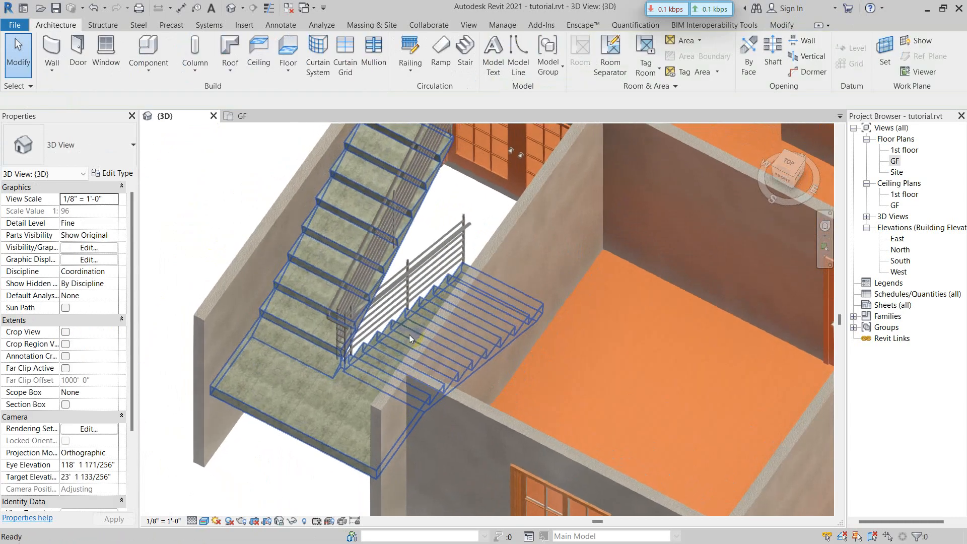
scroll(365, 325, up, 4)
scroll(322, 371, down, 3)
shift+middle_drag(287, 356, 418, 309)
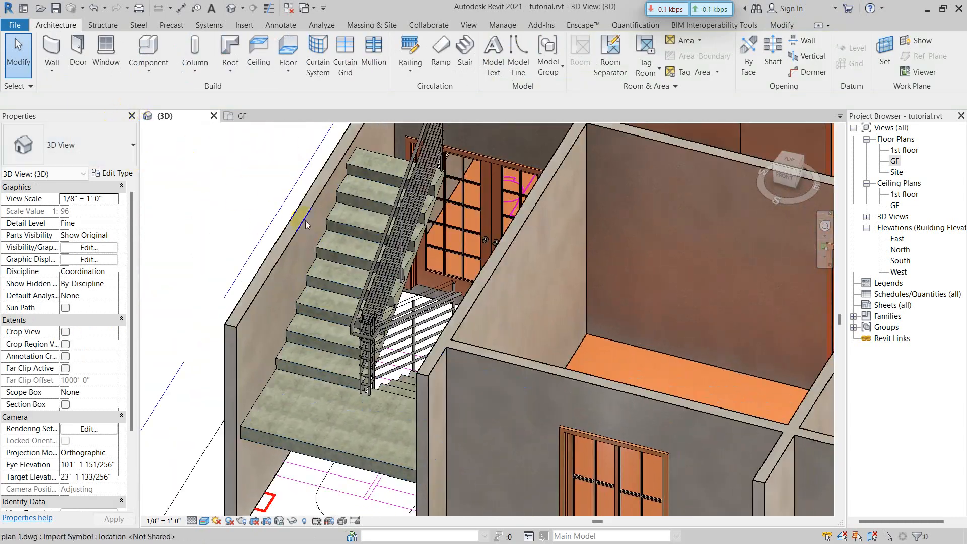
- Change the inner railing to the Handrail - Pipe type and view it on both flights
click(406, 309)
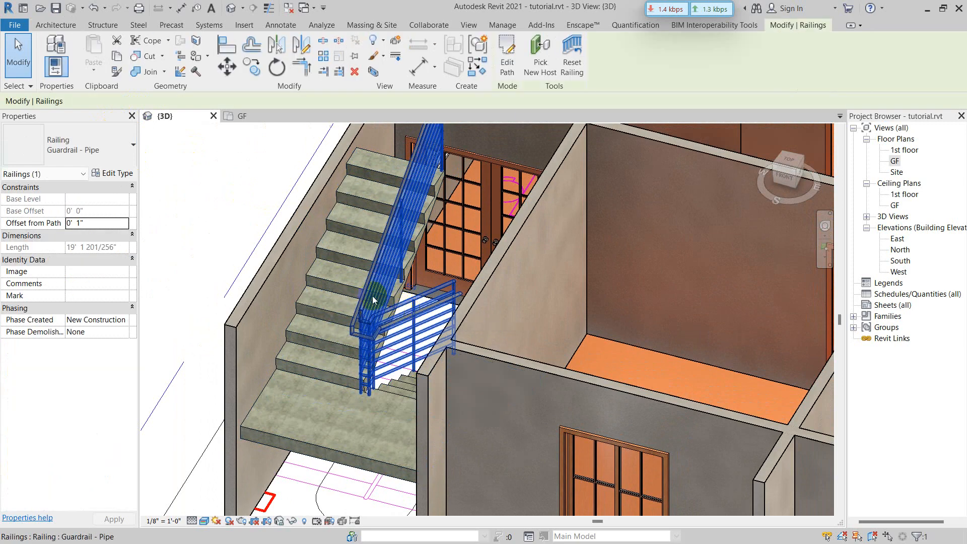
click(88, 147)
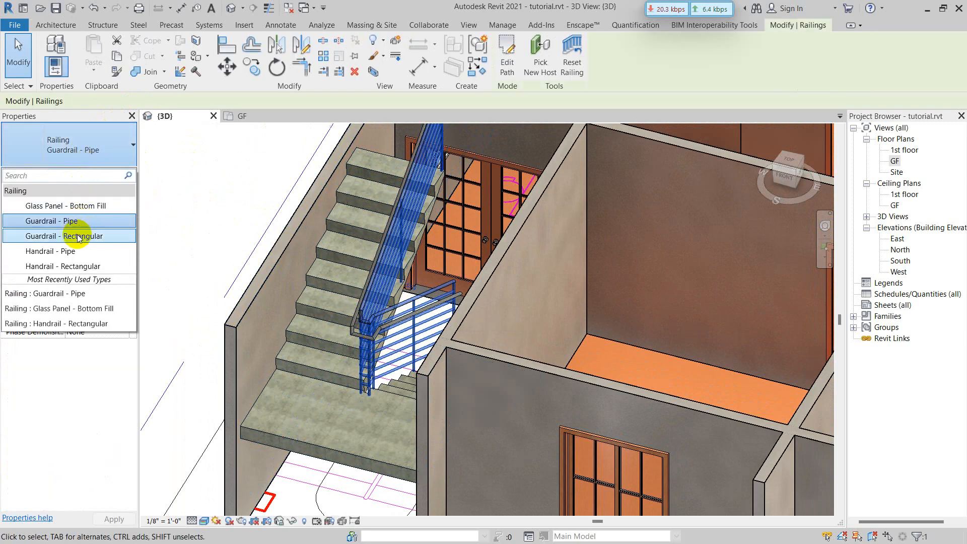
click(79, 251)
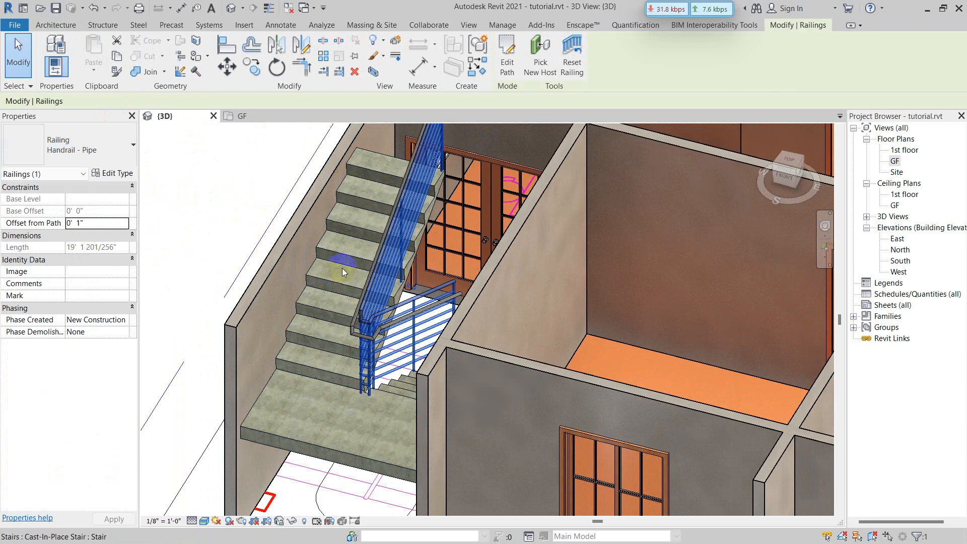
shift+middle_drag(439, 283, 471, 321)
scroll(371, 328, up, 5)
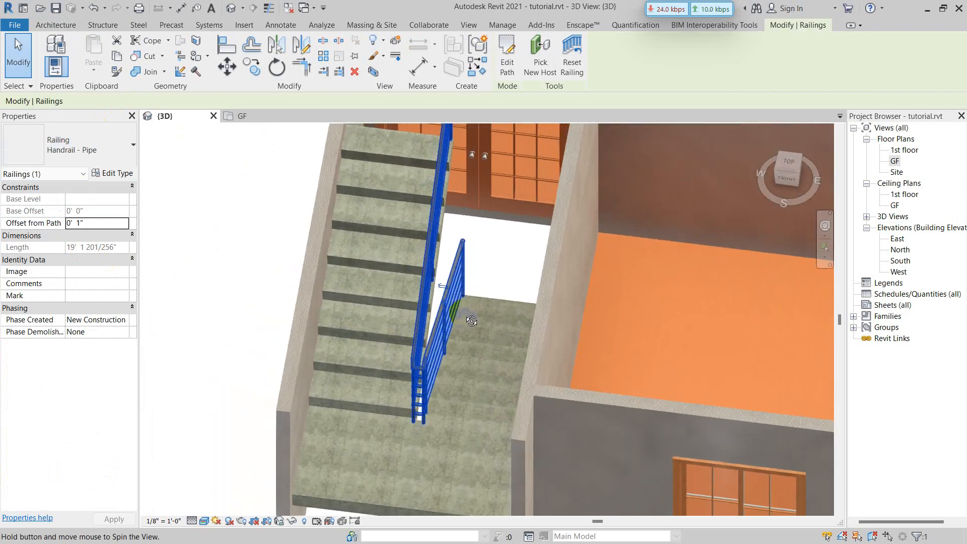
scroll(484, 283, down, 3)
shift+middle_drag(485, 282, 496, 283)
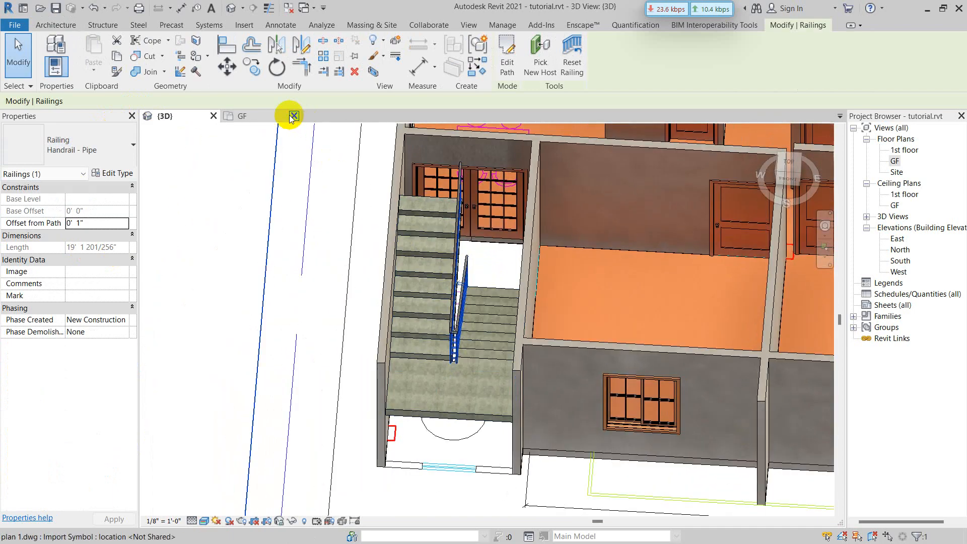
- Switch to the GF floor plan and open the monolithic stair for editing
click(253, 120)
scroll(473, 247, down, 4)
scroll(433, 262, up, 4)
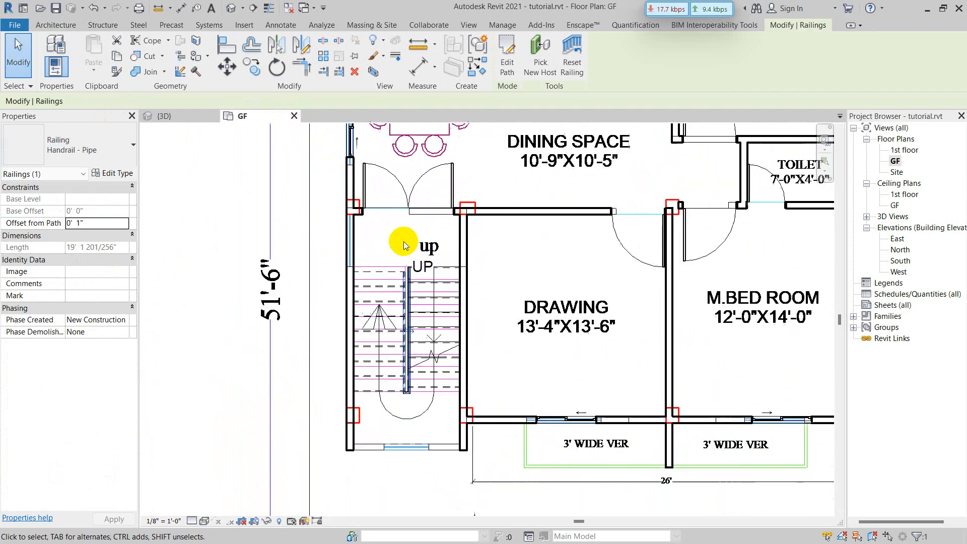
scroll(403, 245, up, 2)
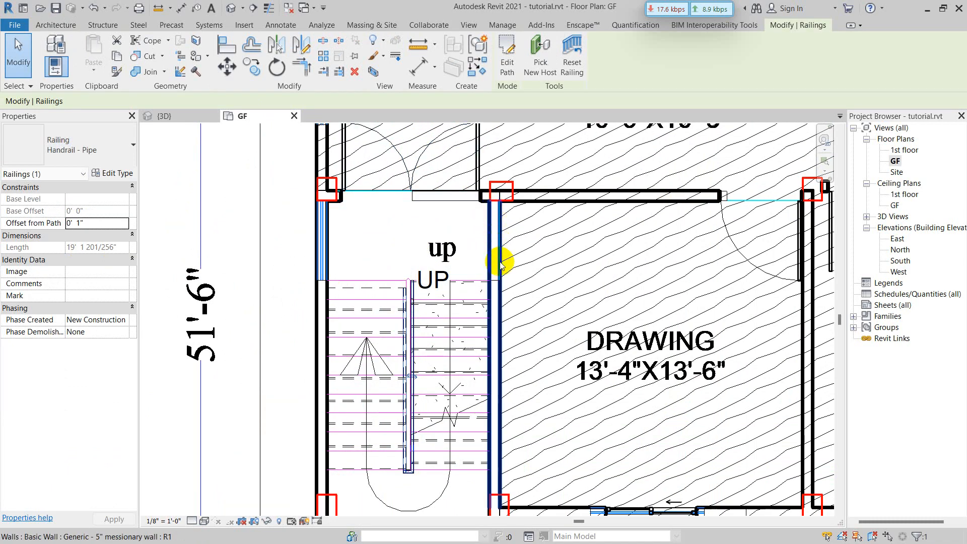
scroll(388, 236, down, 3)
middle_drag(388, 235, 351, 277)
scroll(372, 238, up, 2)
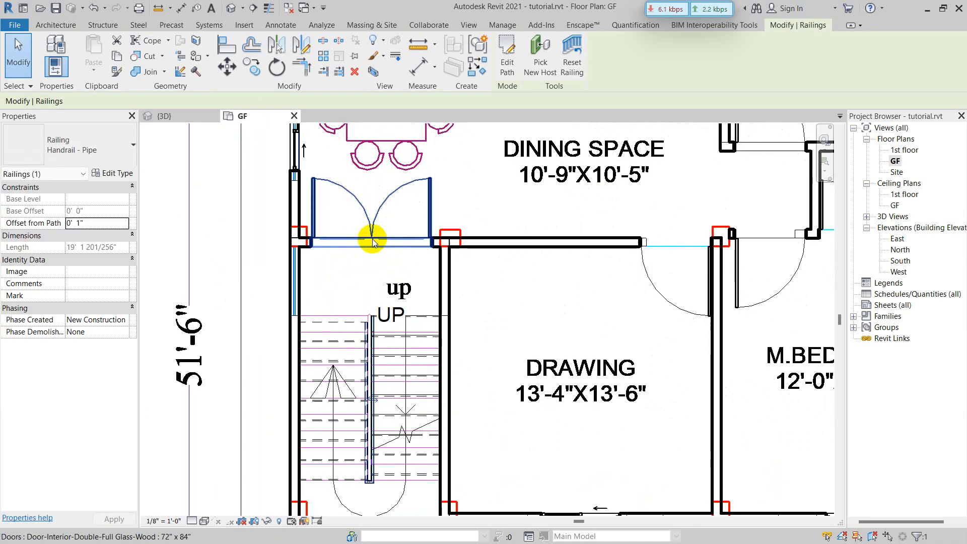
middle_drag(391, 240, 364, 260)
scroll(372, 268, down, 1)
scroll(386, 304, up, 1)
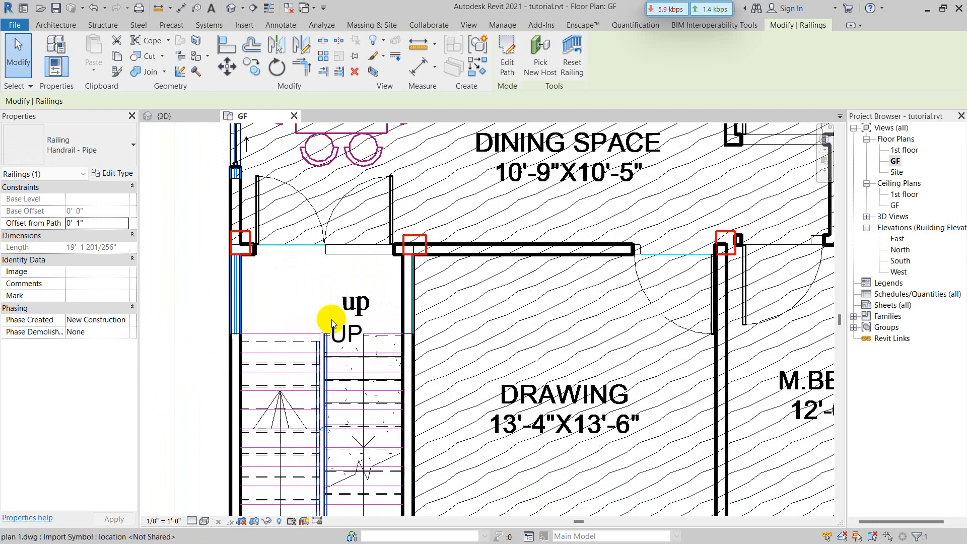
click(287, 346)
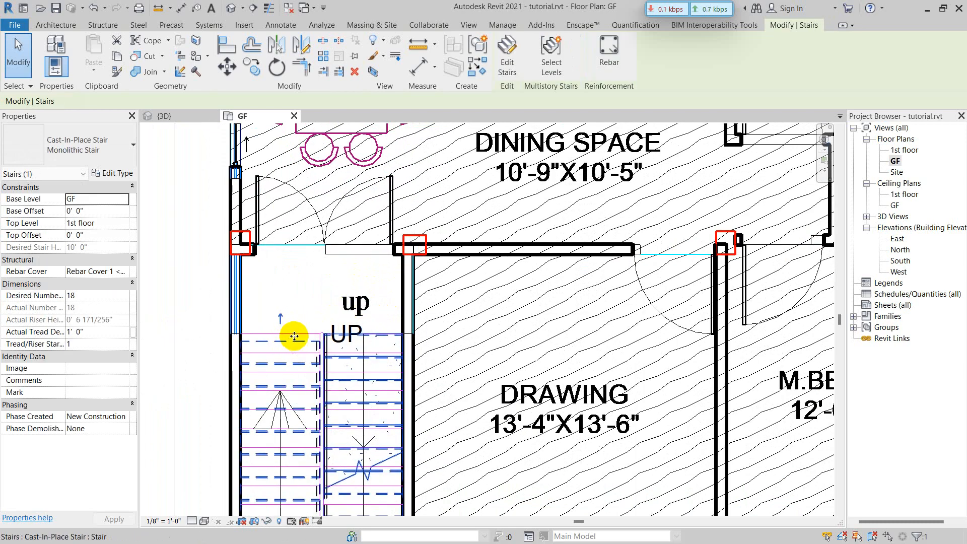
click(505, 60)
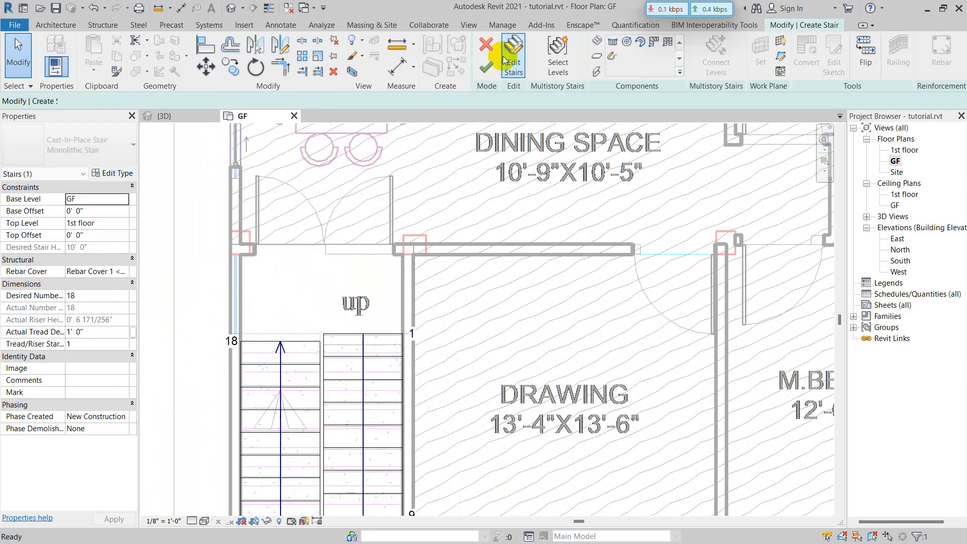
- Start a sketched landing and draw its boundary along the ends of both flights, with a short jog at the gap between them
click(537, 58)
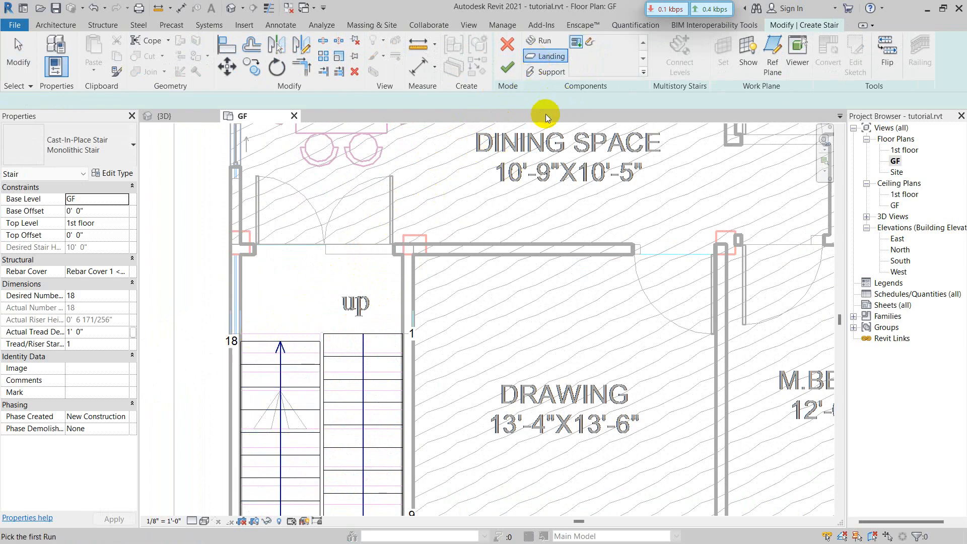
click(590, 43)
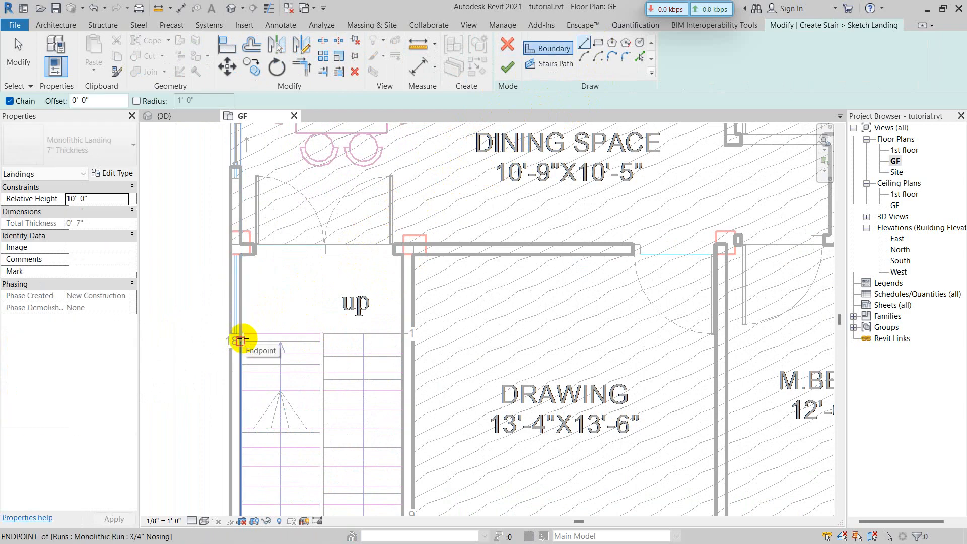
click(241, 341)
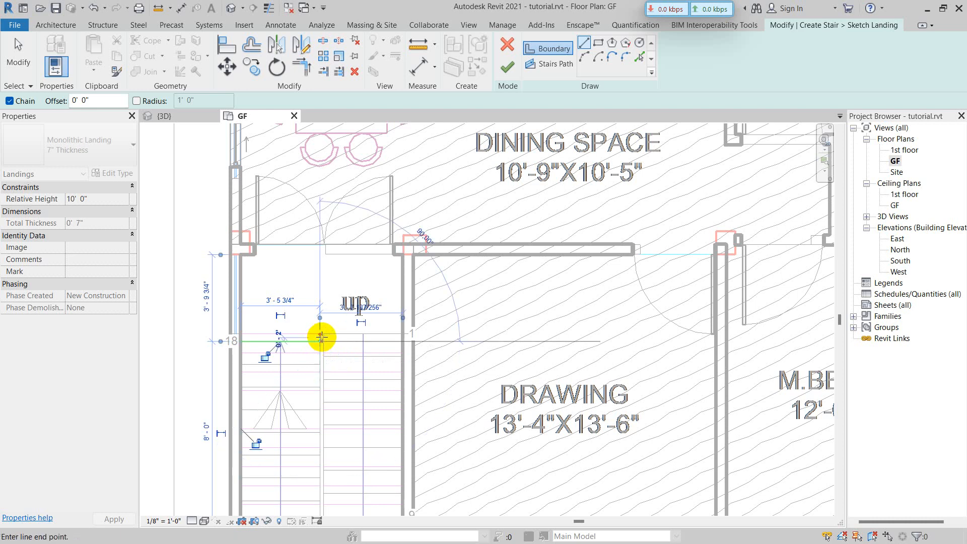
scroll(320, 339, up, 3)
click(316, 328)
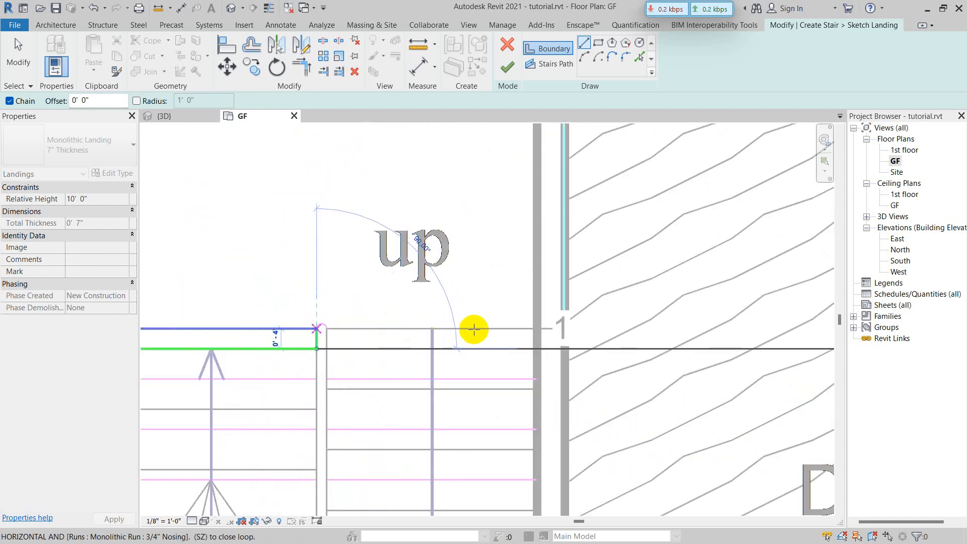
click(538, 329)
scroll(546, 244, down, 4)
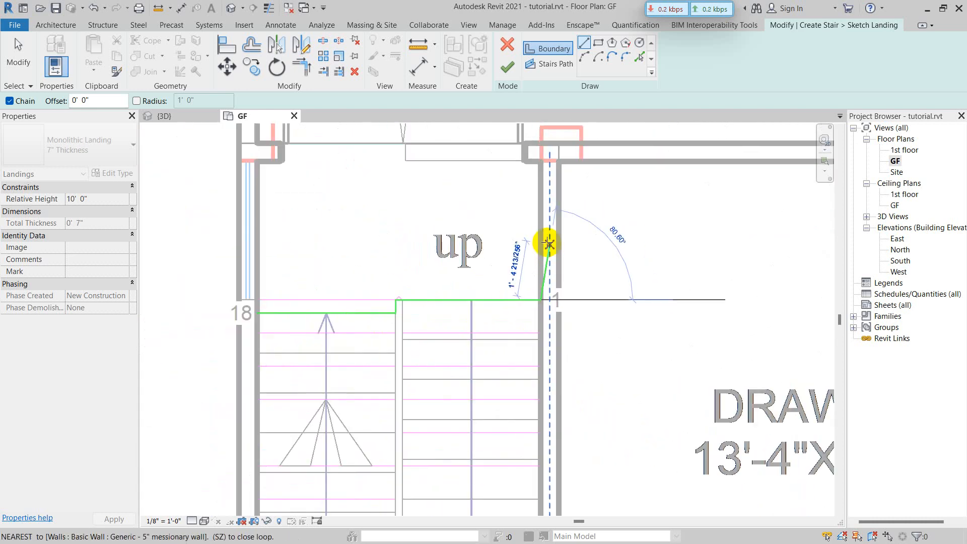
- Continue the landing boundary about 3' 5" along the drawing room wall and around the wall corner to the double door
scroll(543, 195, up, 4)
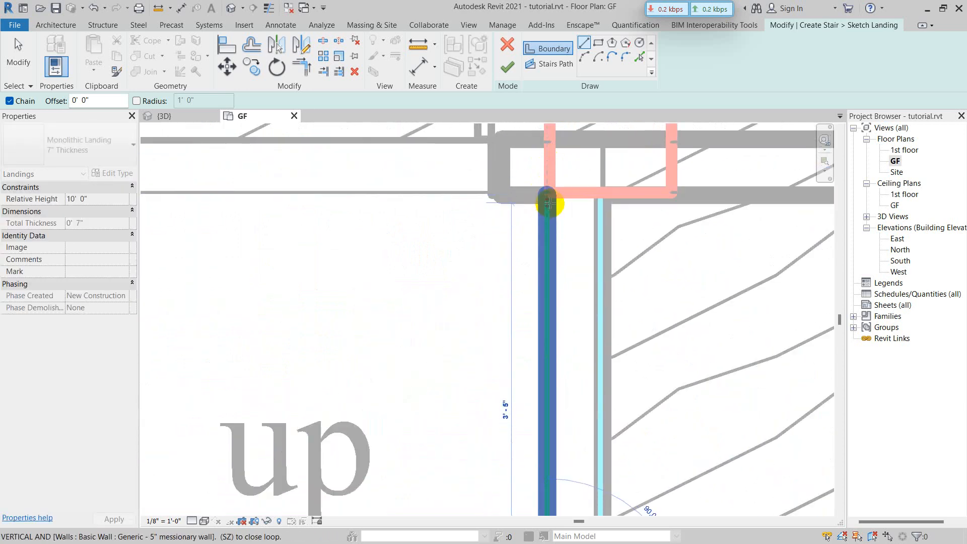
click(548, 194)
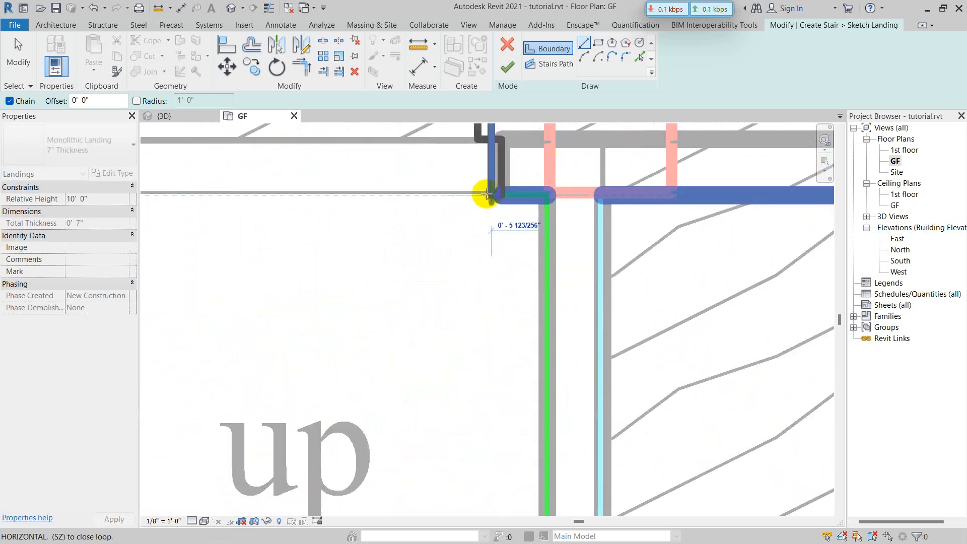
click(488, 195)
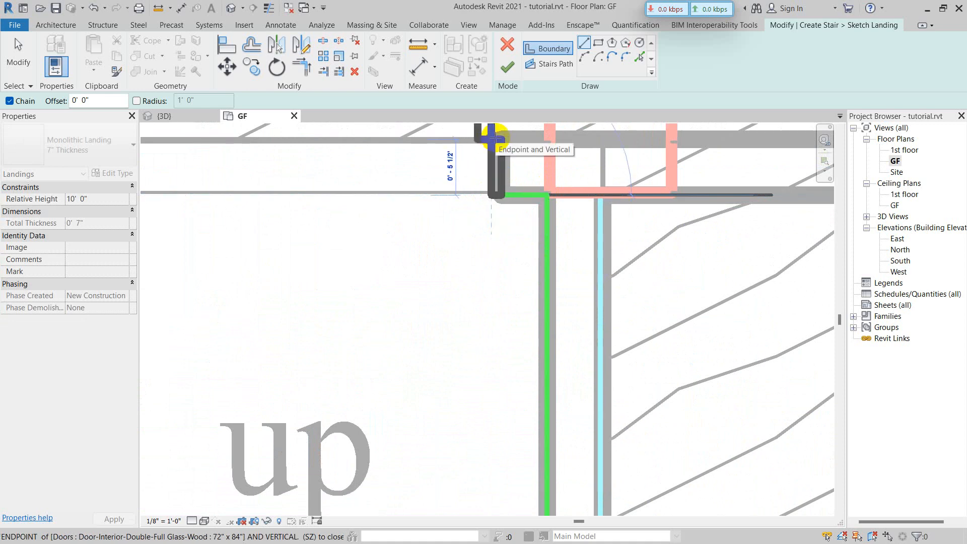
click(496, 138)
scroll(276, 177, down, 4)
middle_drag(276, 178, 432, 211)
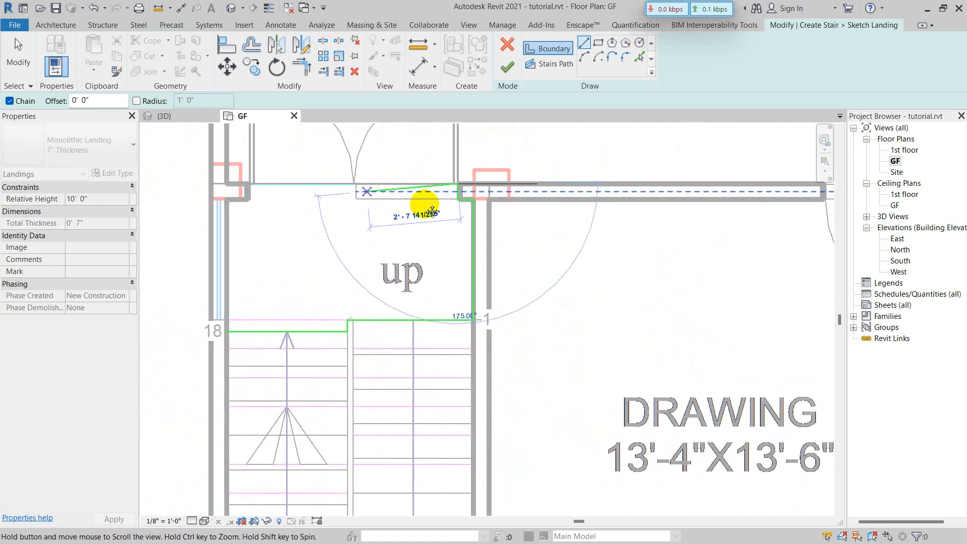
- Draw the landing boundary about 6' 1" across the double door, around the opposite corner, and along the outer wall to close the loop
scroll(368, 201, up, 4)
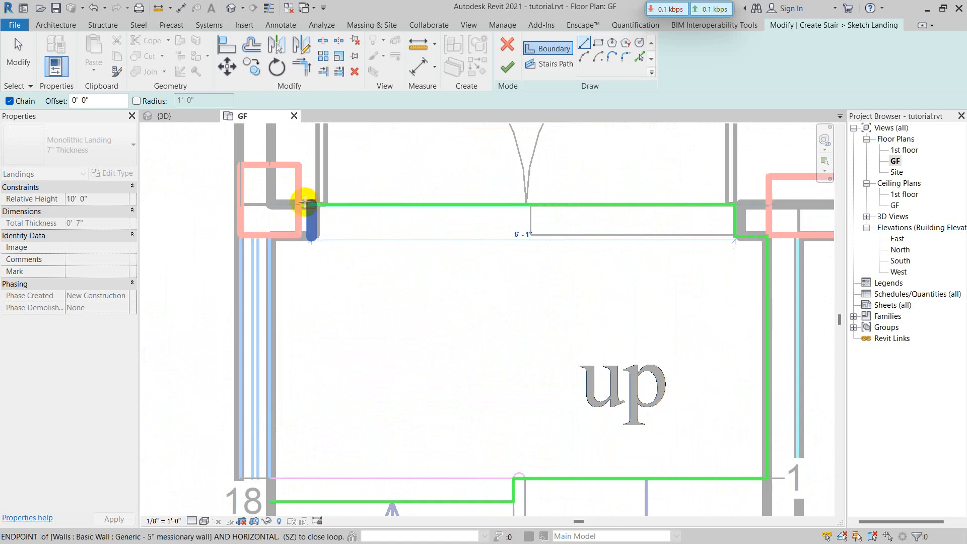
click(317, 205)
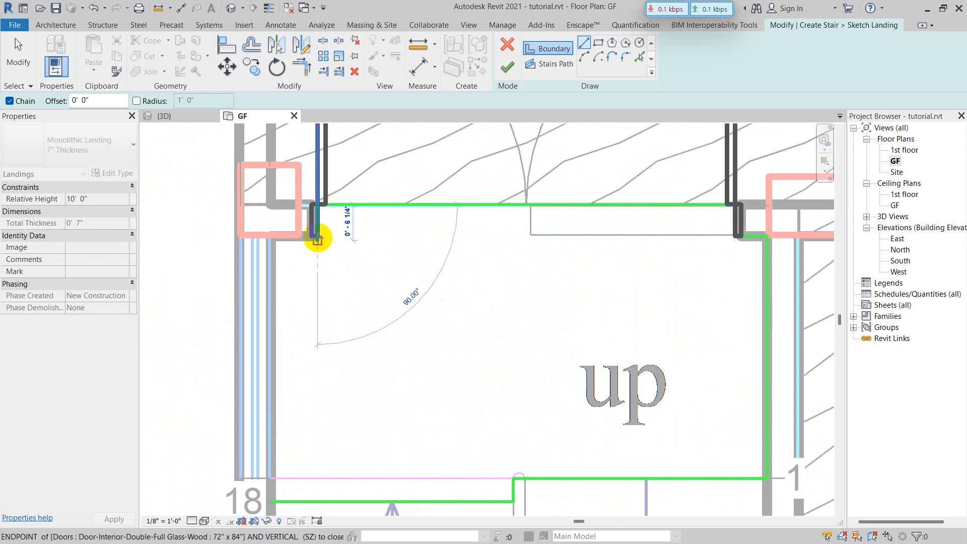
click(285, 240)
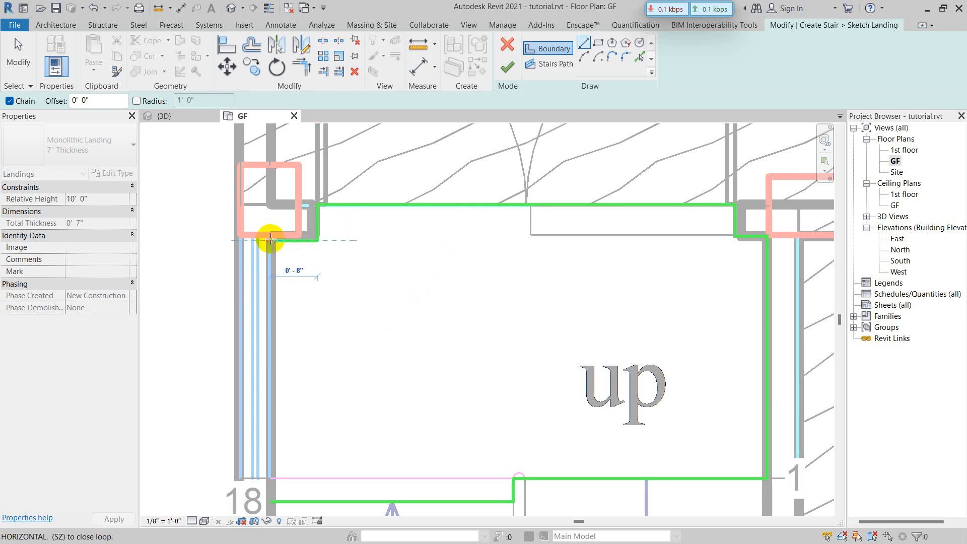
click(270, 239)
middle_drag(269, 348, 312, 223)
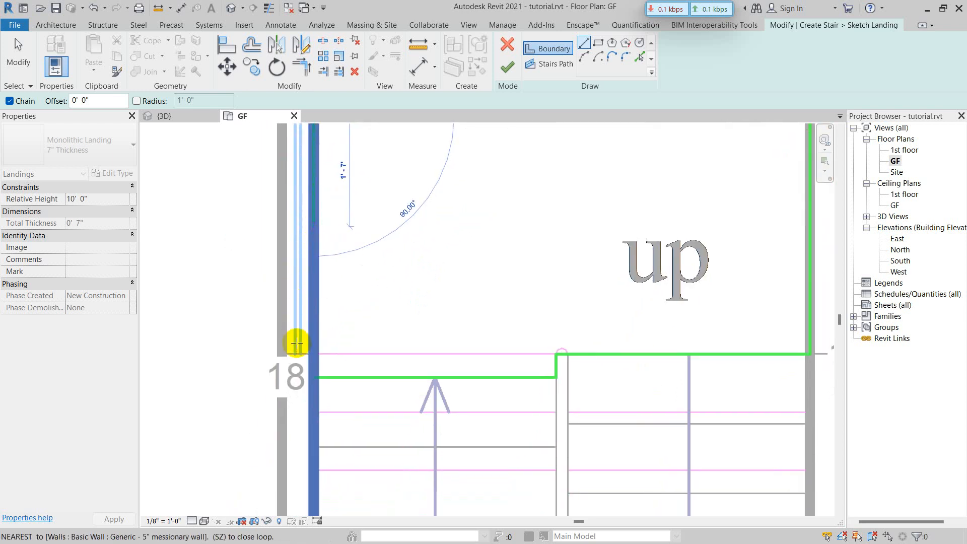
click(312, 377)
scroll(433, 288, down, 2)
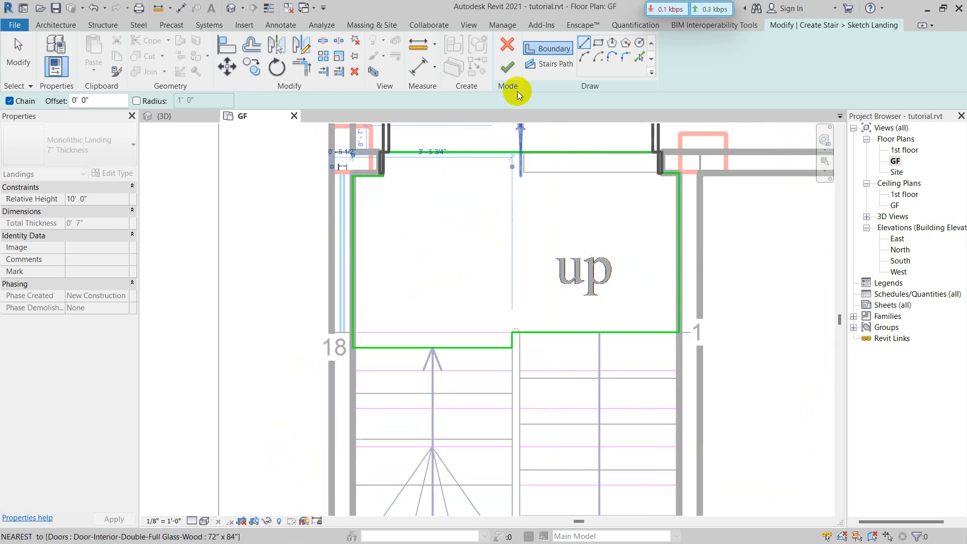
- Finish the landing sketch and the stair edit, and examine the new landing at the top of the flight in 3D
click(508, 68)
scroll(485, 261, down, 5)
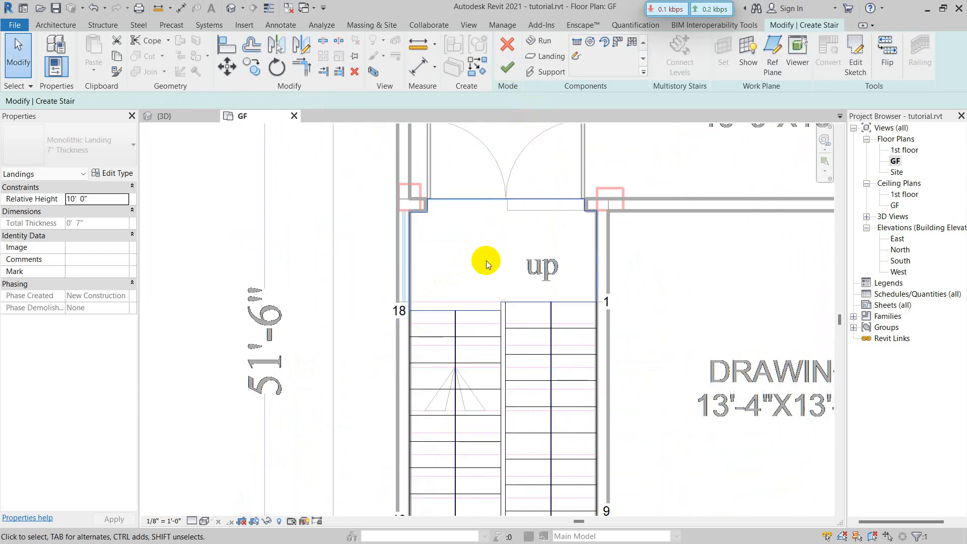
click(508, 68)
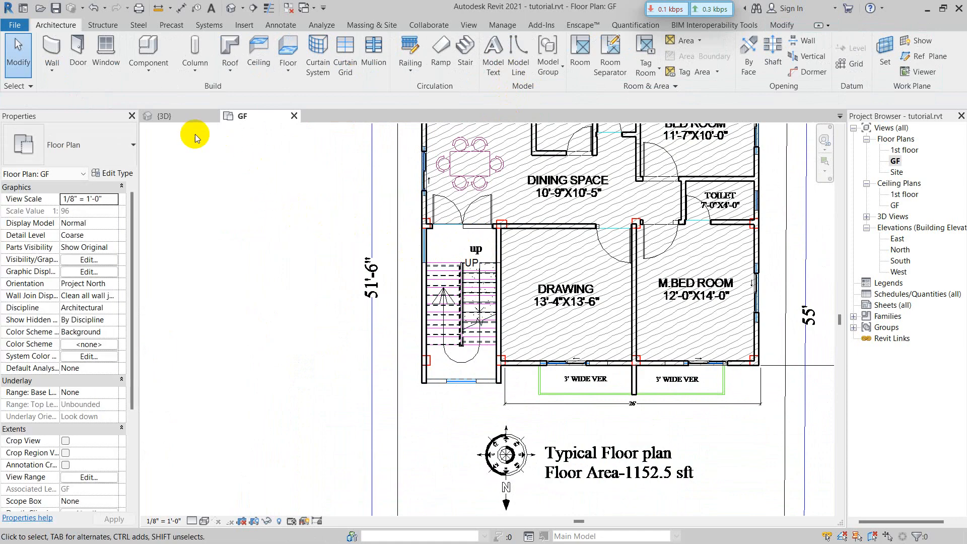
click(181, 119)
shift+middle_drag(455, 297, 617, 270)
scroll(382, 231, up, 5)
shift+middle_drag(376, 238, 392, 243)
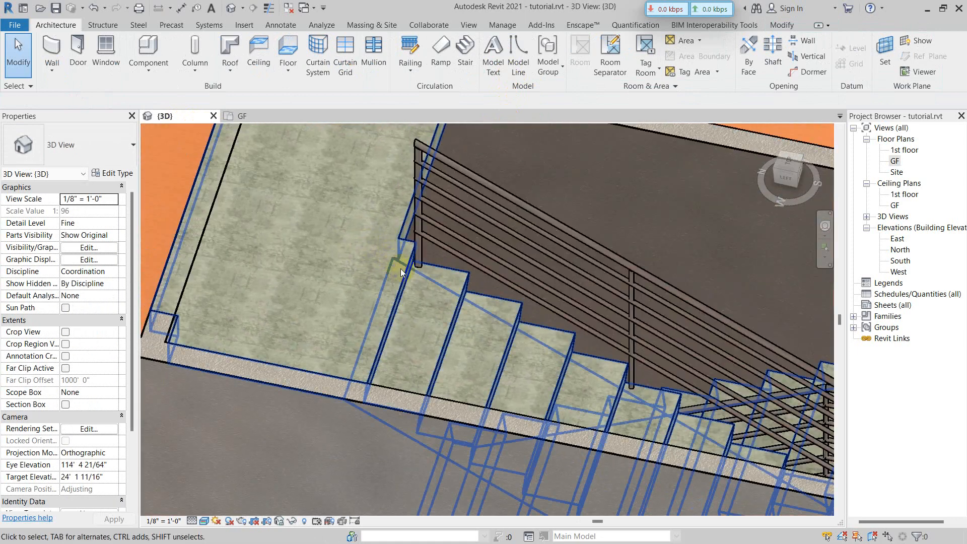
- Switch to the GF floor plan and hide the whole category of the finished staircase in that view
click(424, 273)
shift+middle_drag(425, 273, 399, 202)
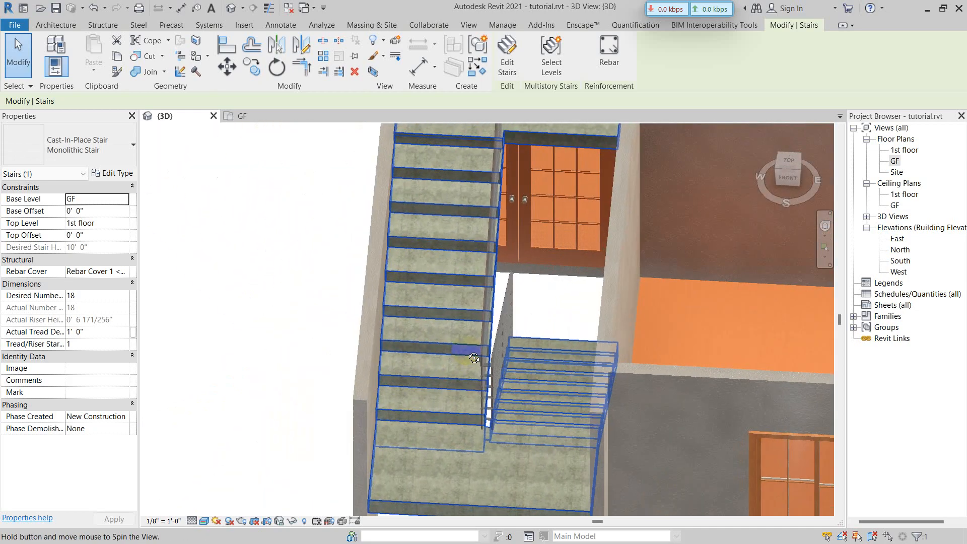
scroll(448, 265, down, 4)
shift+middle_drag(453, 280, 488, 303)
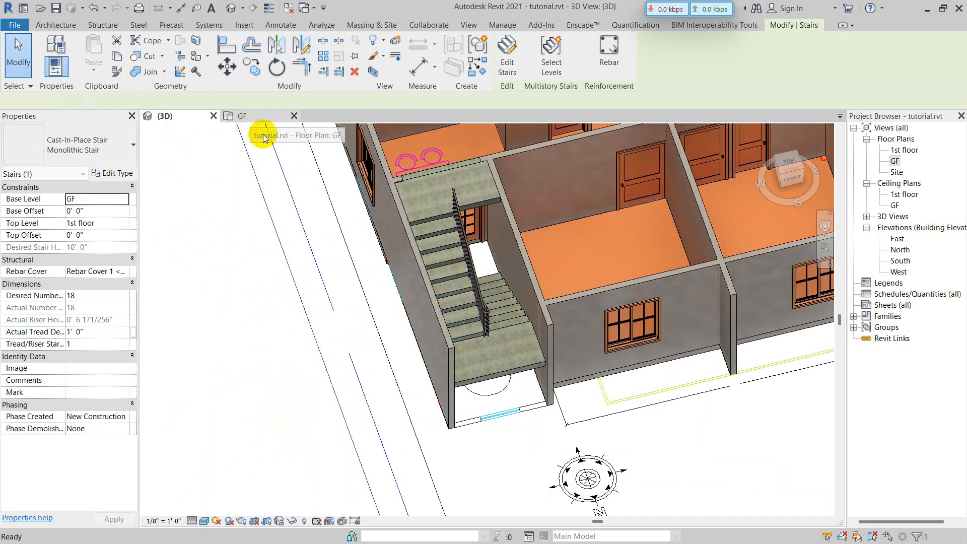
click(254, 117)
scroll(519, 254, up, 3)
key(Escape)
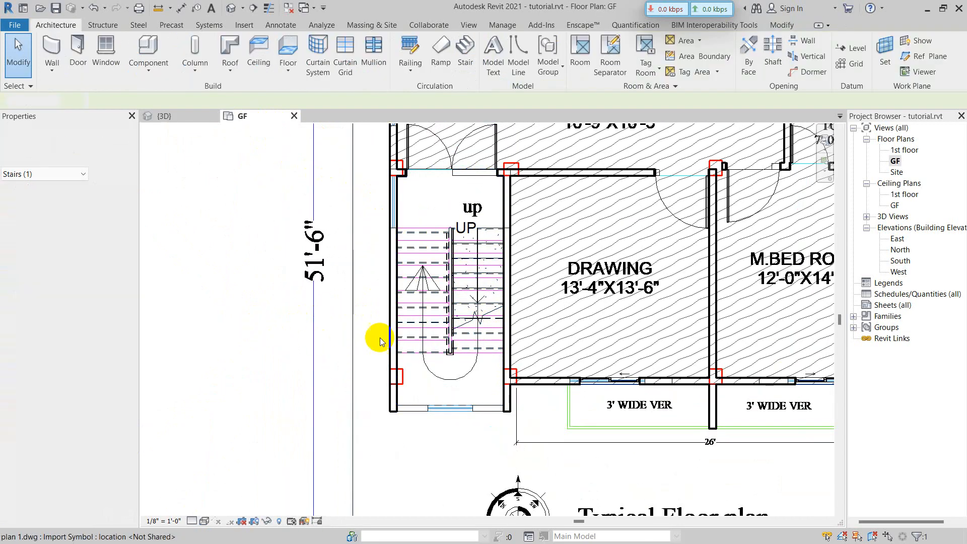
scroll(397, 339, up, 2)
click(494, 255)
right_click(494, 260)
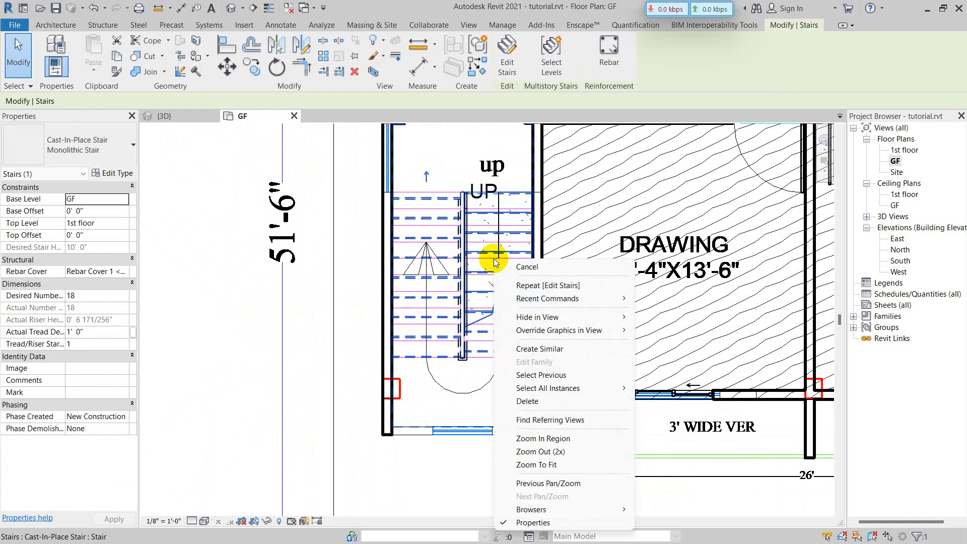
click(210, 295)
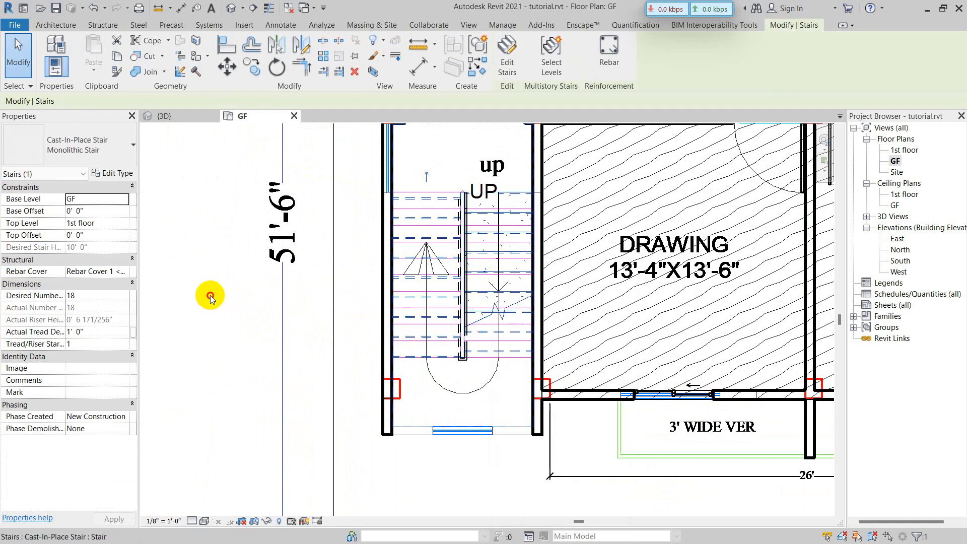
right_click(479, 250)
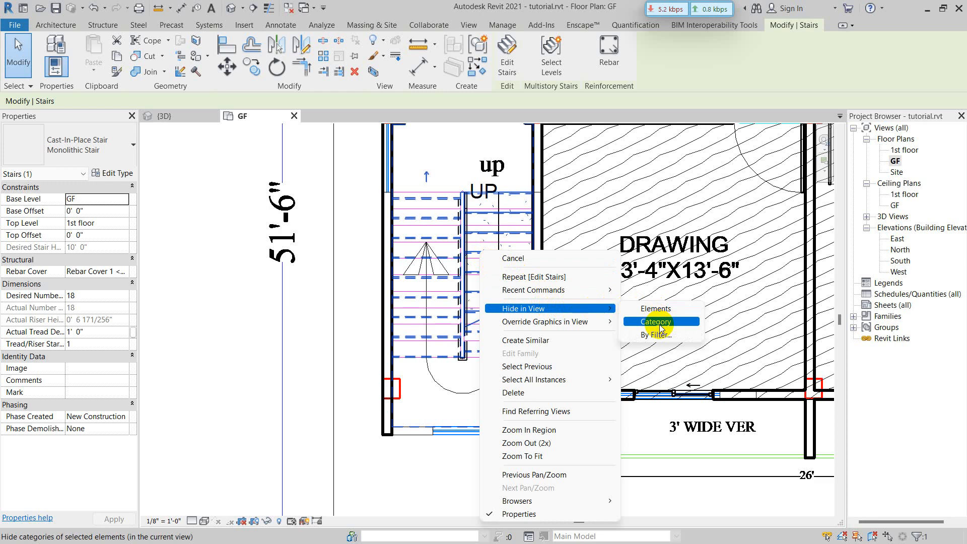
click(660, 325)
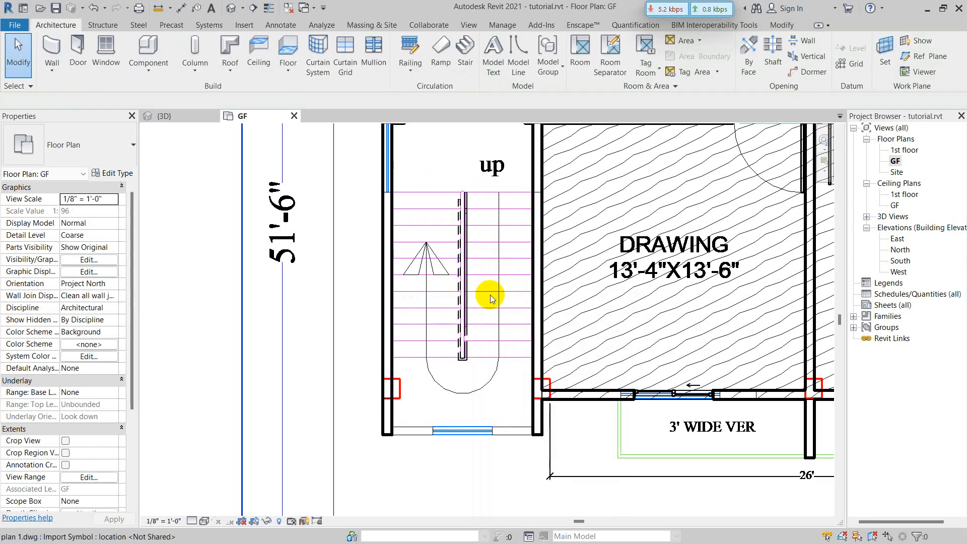
- Hide the category of the pipe handrail between the two flights in the GF floor plan
click(463, 267)
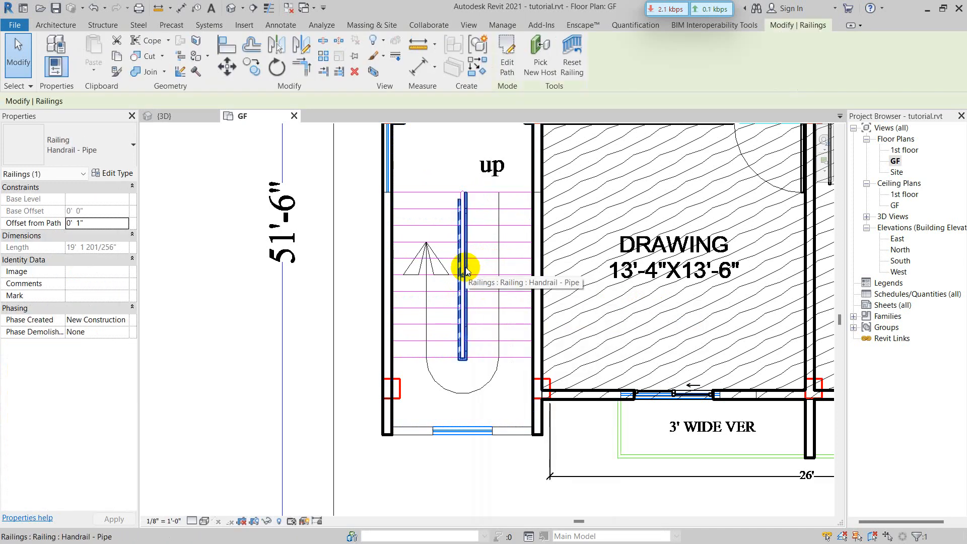
right_click(464, 254)
mouse_move(525, 330)
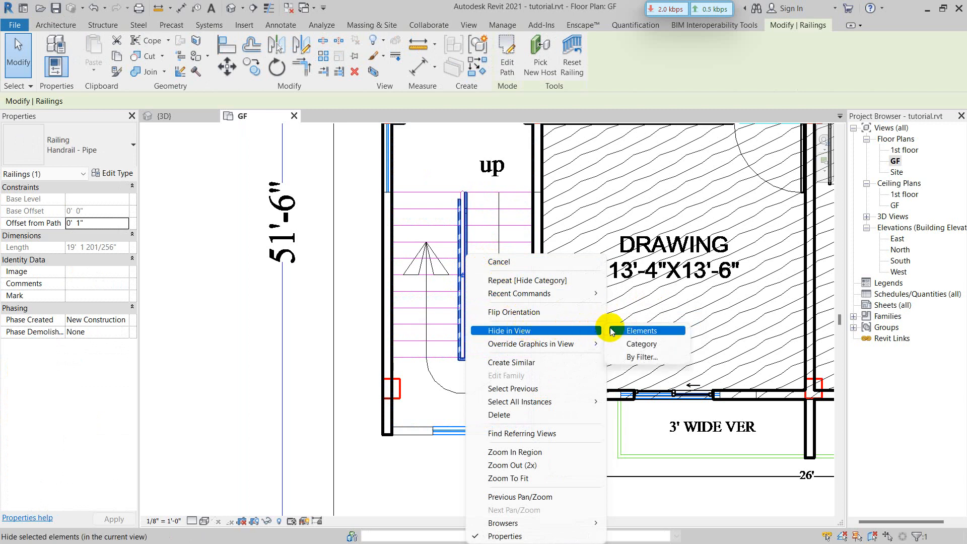
click(641, 343)
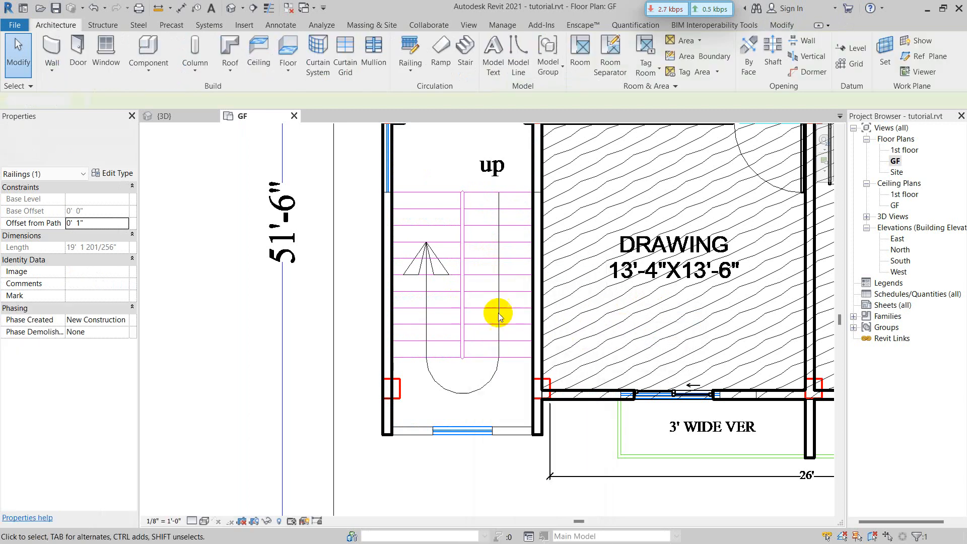
click(225, 314)
- Start a new stair with a sketched run, using straight boundary lines chained with a 0' 0" offset
scroll(226, 314, down, 1)
middle_drag(367, 294, 384, 294)
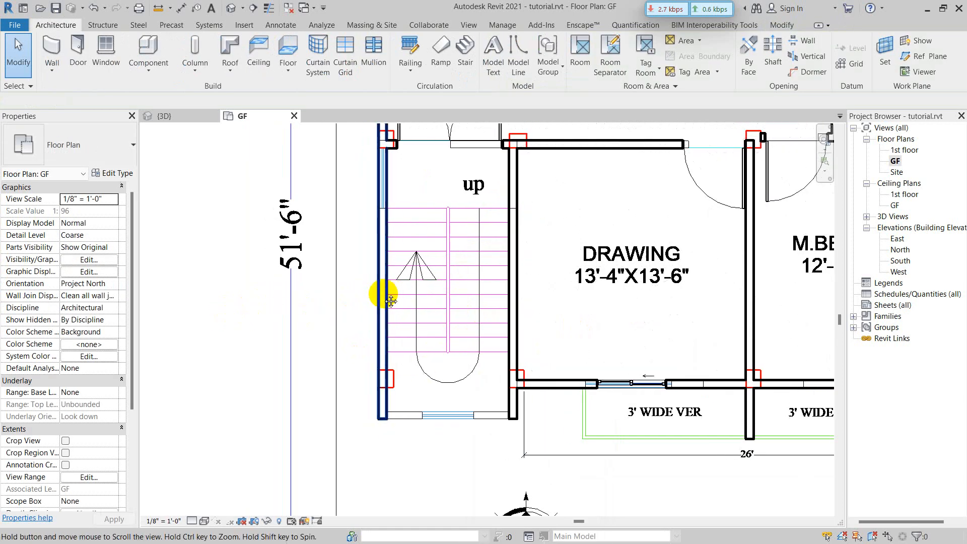
scroll(417, 248, up, 3)
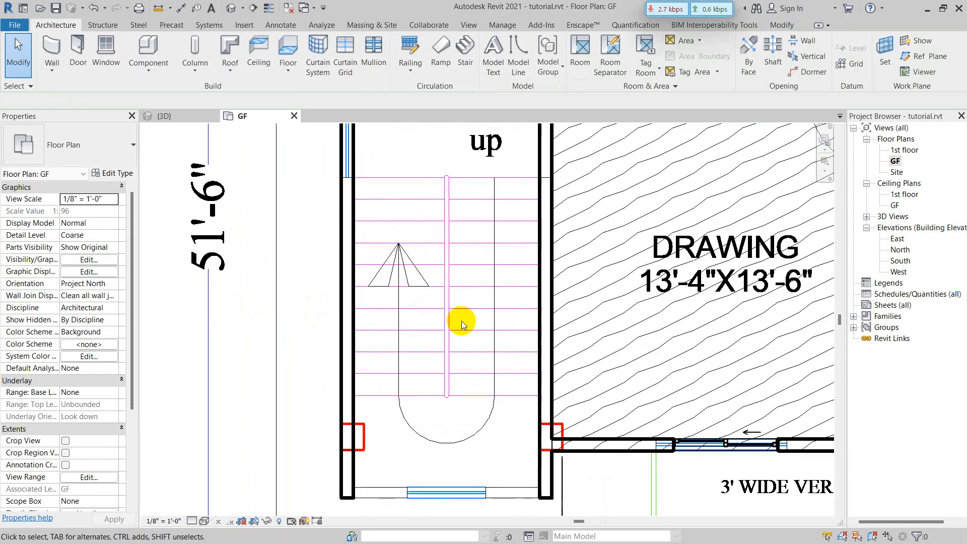
middle_drag(434, 261, 429, 247)
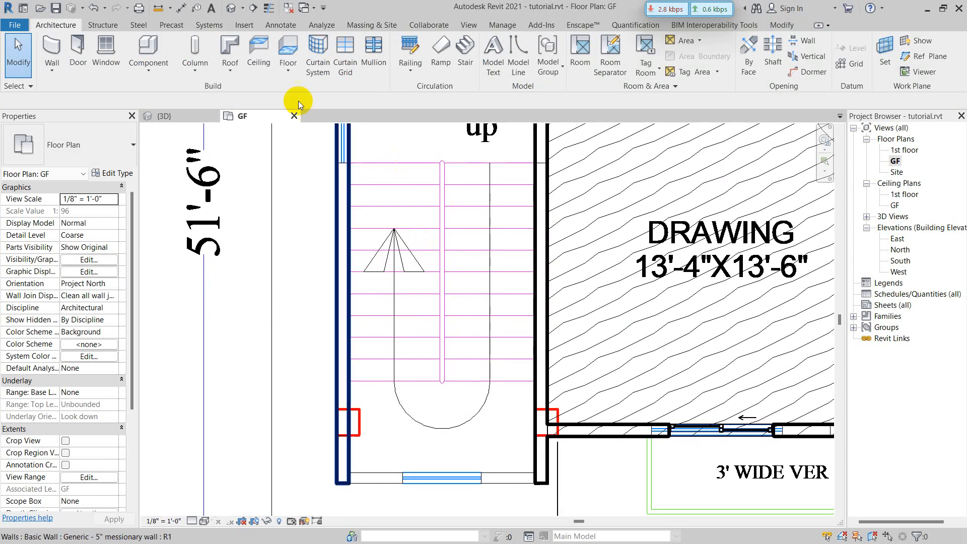
click(96, 27)
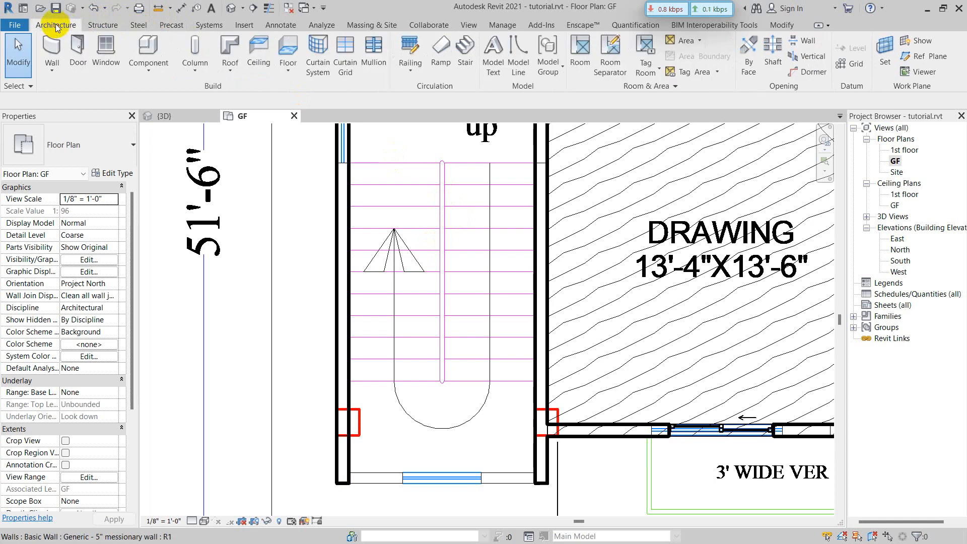
click(466, 63)
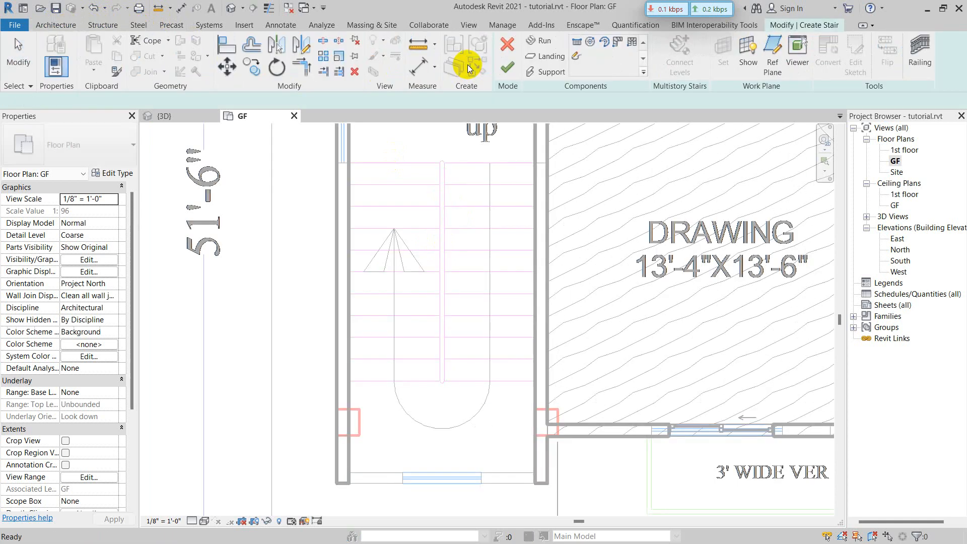
click(577, 57)
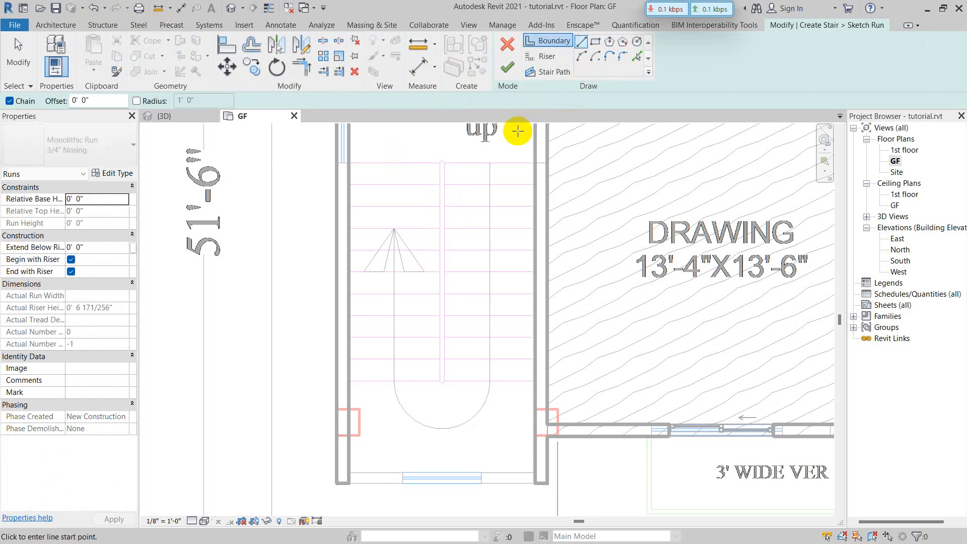
scroll(410, 270, down, 3)
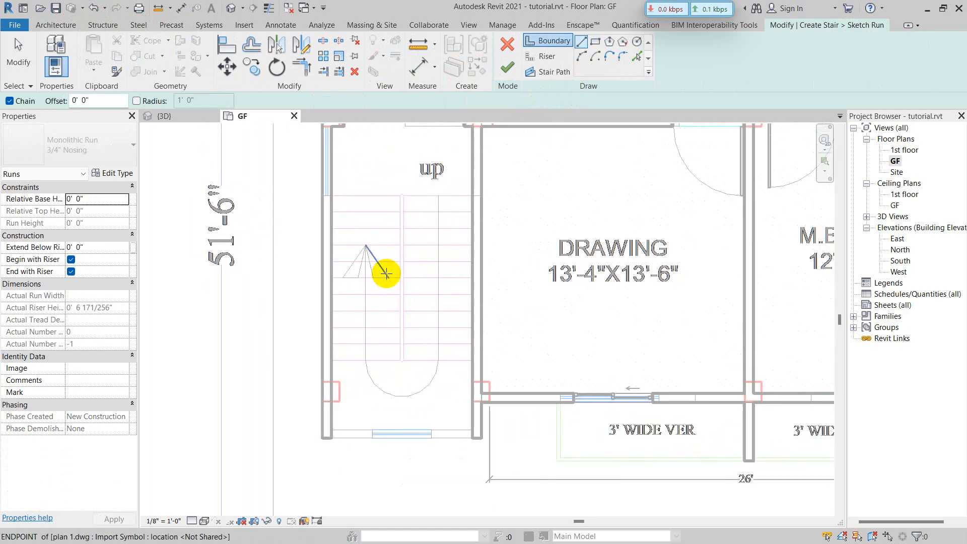
click(545, 56)
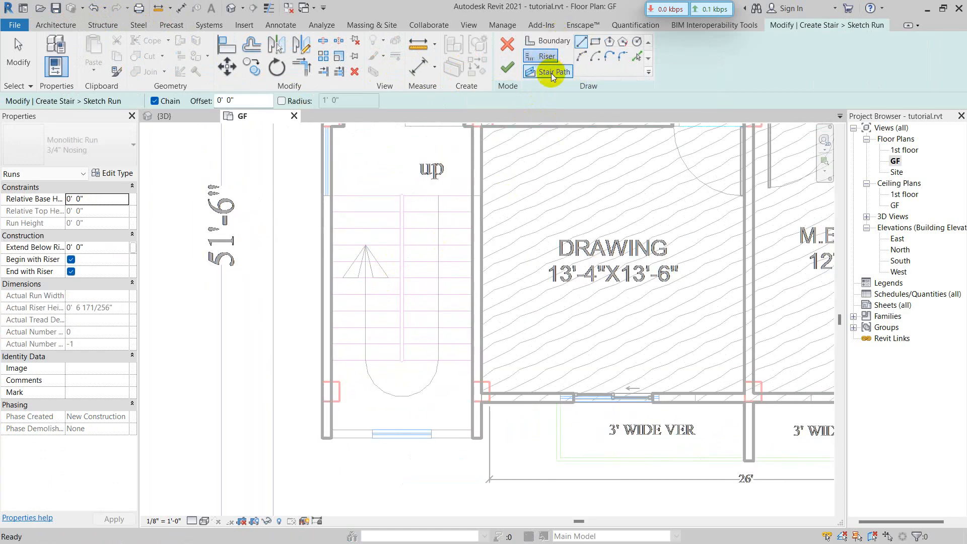
click(551, 41)
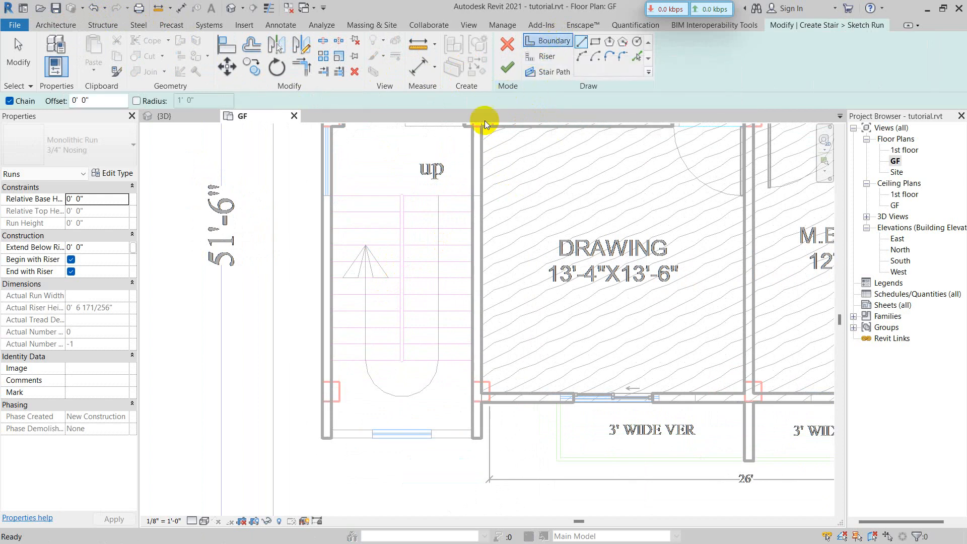
- Draw the run's inner boundary along the drawing-room side of the central gap, from the first step line at "up" to the last one
scroll(415, 232, up, 2)
scroll(432, 214, up, 2)
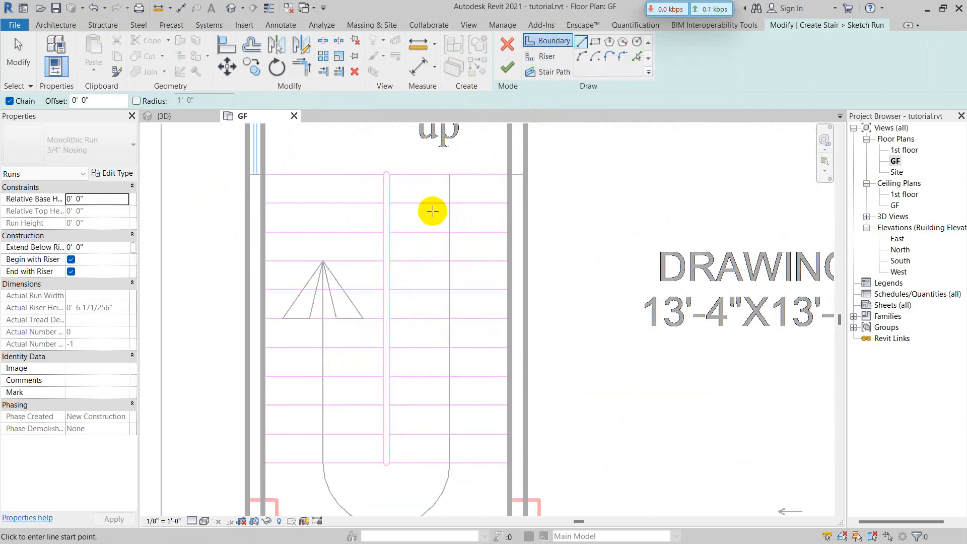
middle_drag(433, 214, 436, 204)
scroll(427, 197, down, 1)
scroll(413, 193, up, 7)
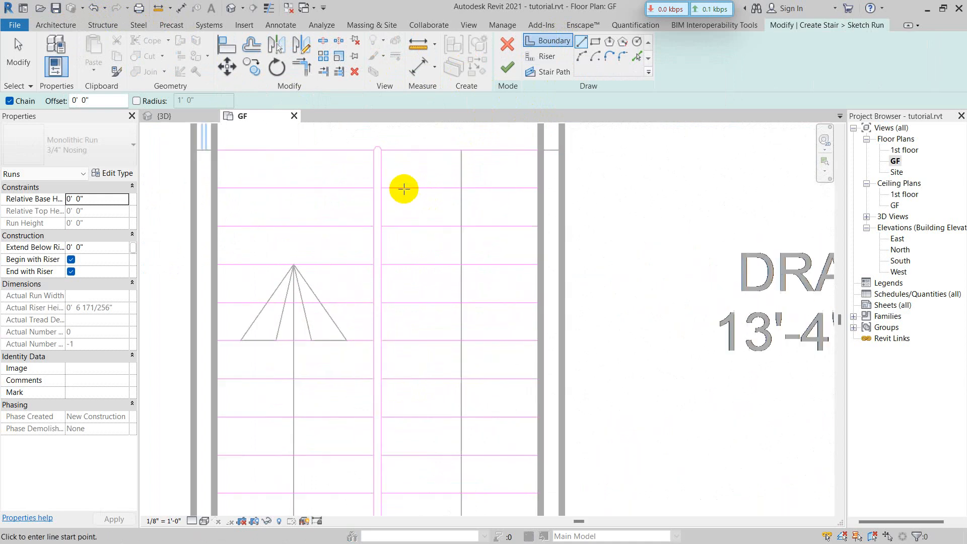
middle_drag(388, 165, 380, 221)
scroll(367, 185, up, 4)
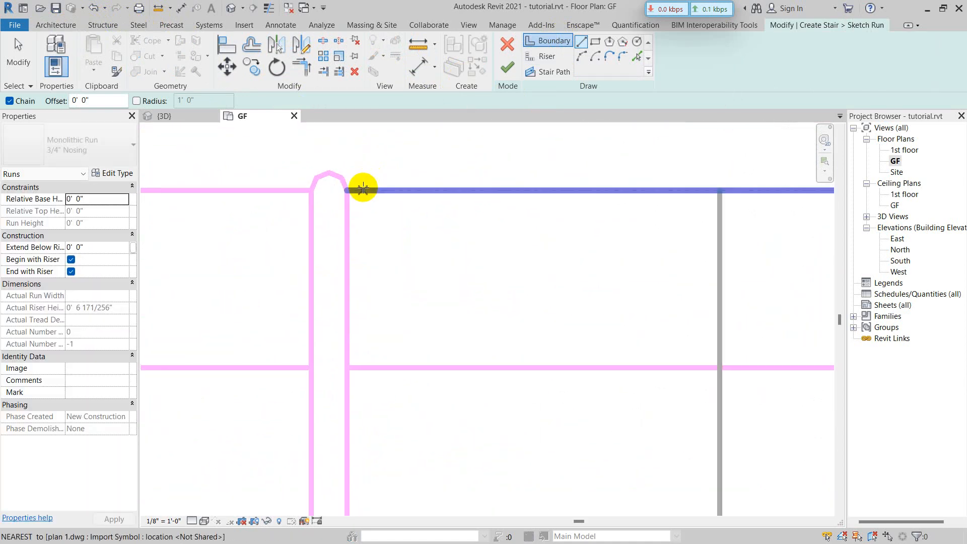
click(348, 190)
scroll(402, 330, down, 11)
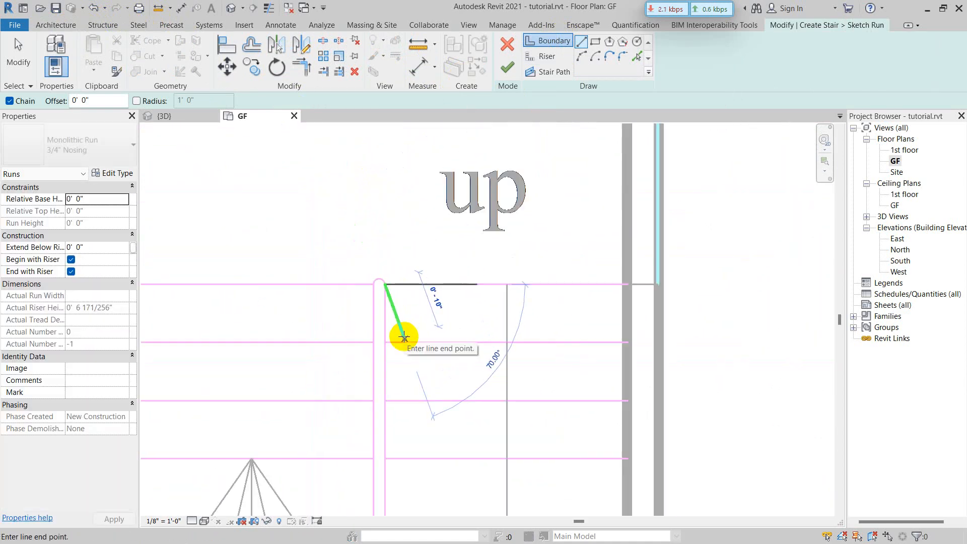
middle_drag(389, 385, 411, 277)
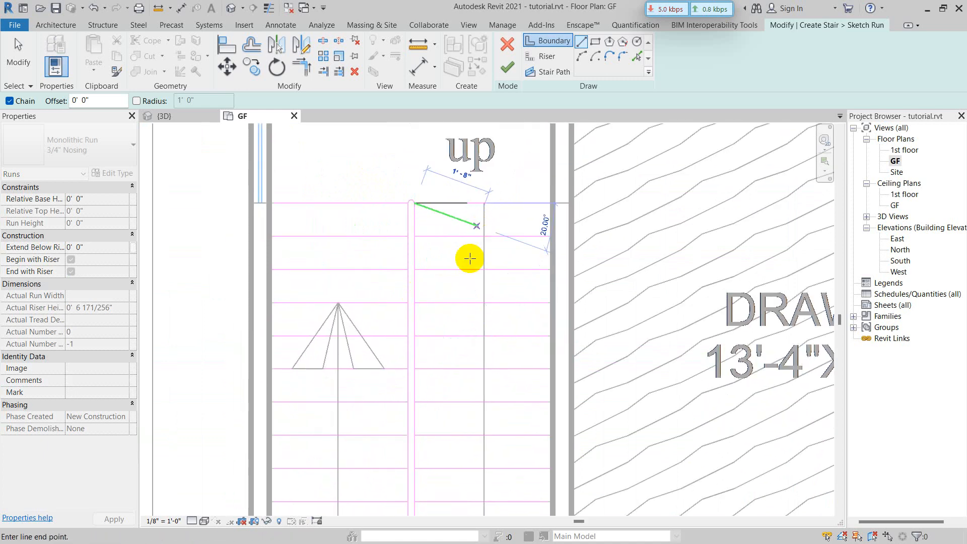
middle_drag(437, 384, 453, 264)
scroll(436, 351, up, 6)
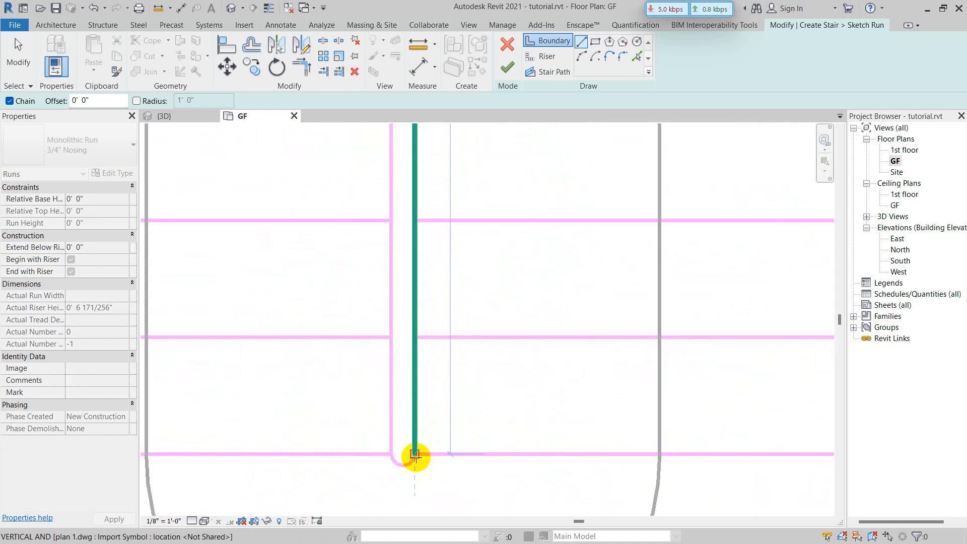
scroll(426, 451, up, 2)
click(413, 451)
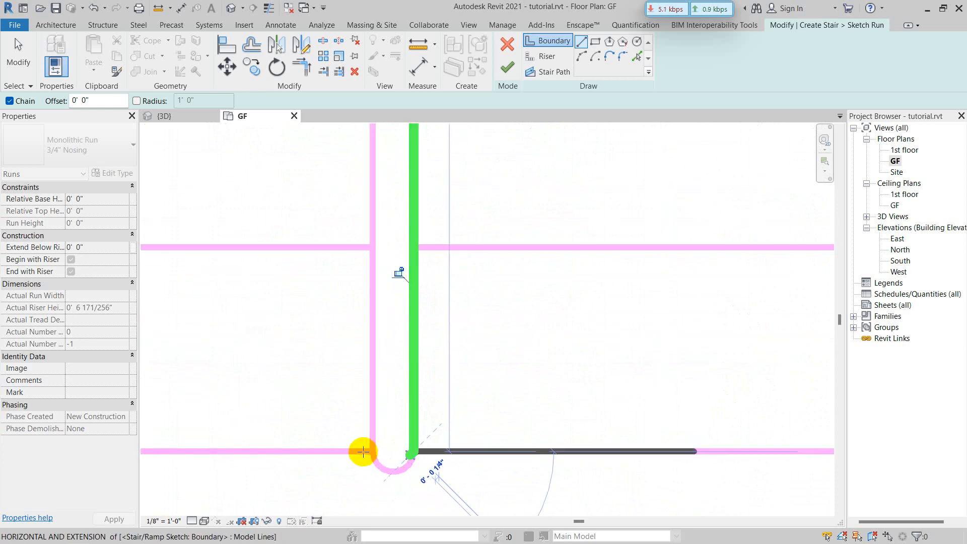
- Continue the inner boundary across the gap's landing end and back along its other side to the step line near "up"
click(364, 451)
scroll(397, 358, down, 3)
middle_drag(385, 280, 339, 298)
scroll(349, 275, up, 3)
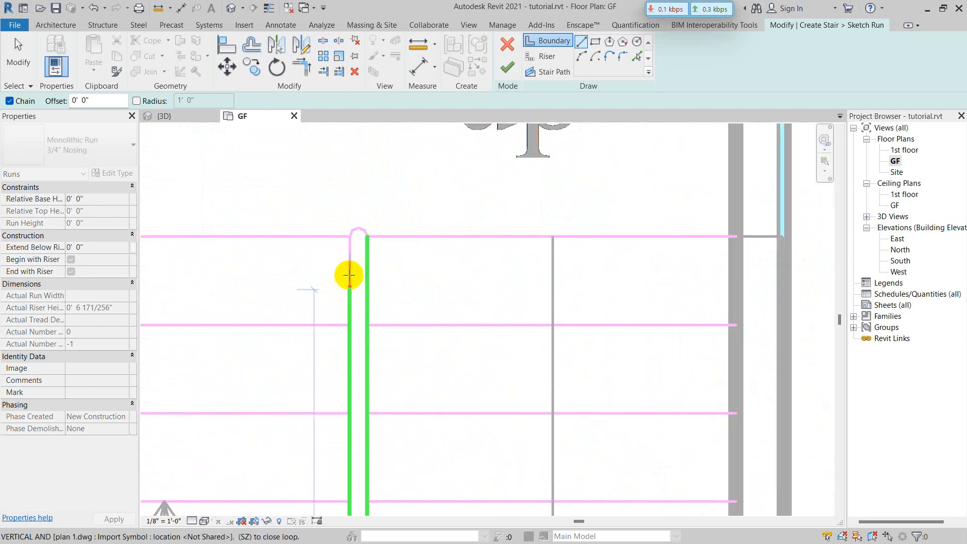
click(350, 235)
key(Escape)
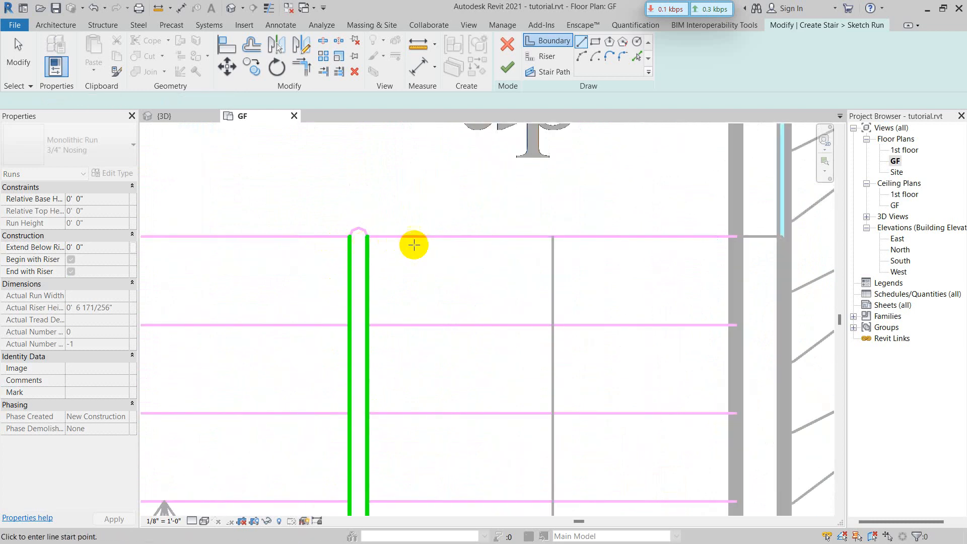
- Draw the run's outer boundary along the drawing room wall, from the first step line at "up" to the window wall
scroll(530, 246, down, 3)
middle_drag(616, 267, 547, 231)
click(578, 203)
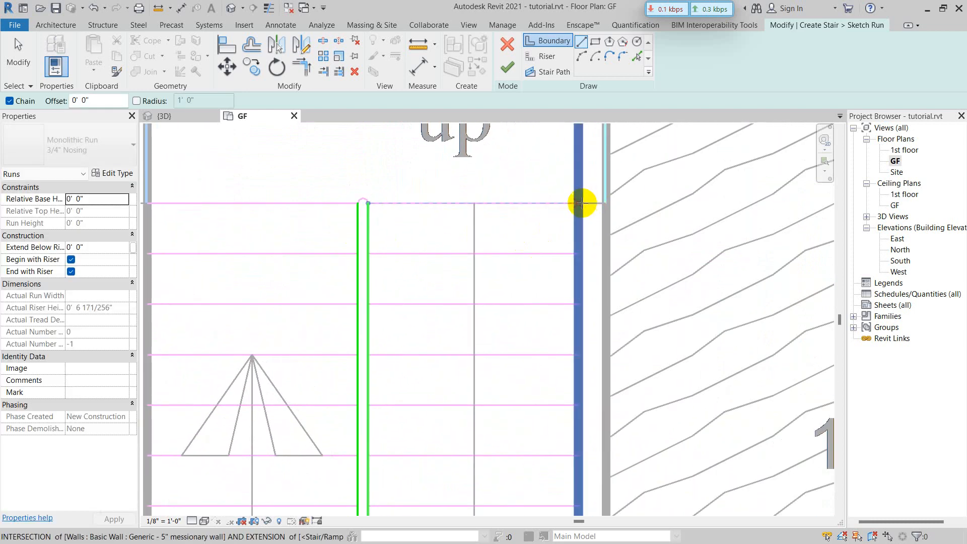
scroll(575, 417, down, 2)
scroll(575, 432, down, 2)
middle_drag(572, 418, 554, 202)
scroll(563, 395, up, 3)
scroll(547, 380, up, 2)
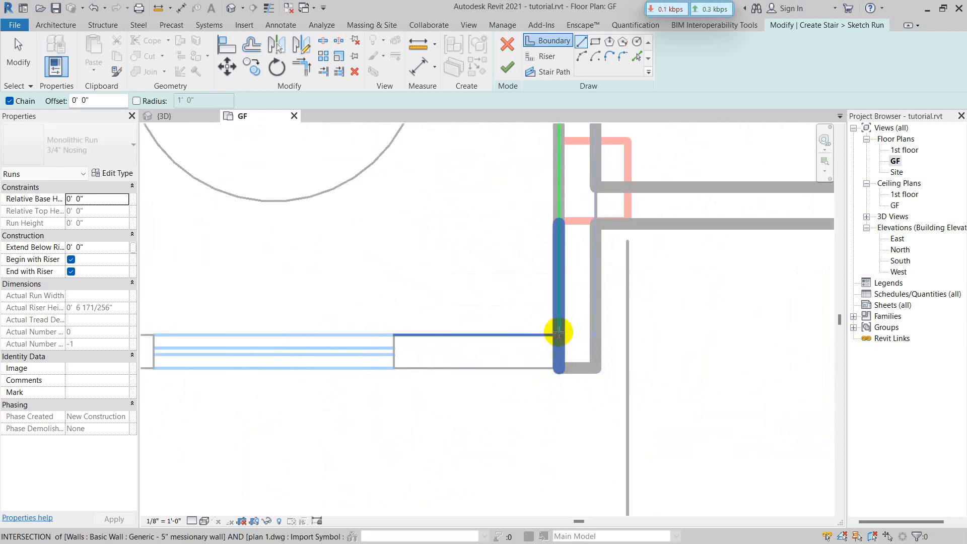
- Continue the outer boundary along the window wall's inner face and back up the opposite wall to the step line near "up"
middle_drag(351, 312, 655, 315)
scroll(654, 315, down, 1)
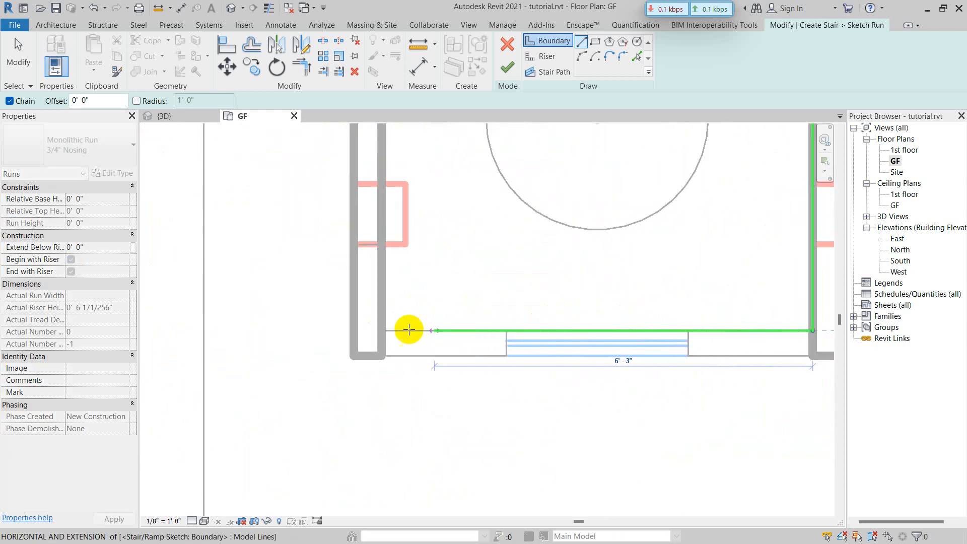
click(383, 330)
middle_drag(428, 281, 403, 367)
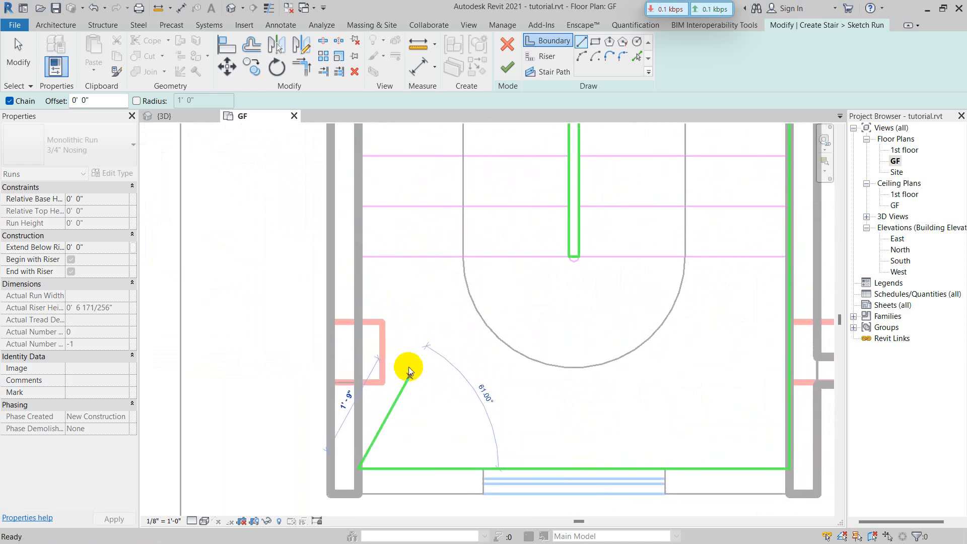
scroll(393, 342, down, 3)
middle_drag(380, 308, 366, 453)
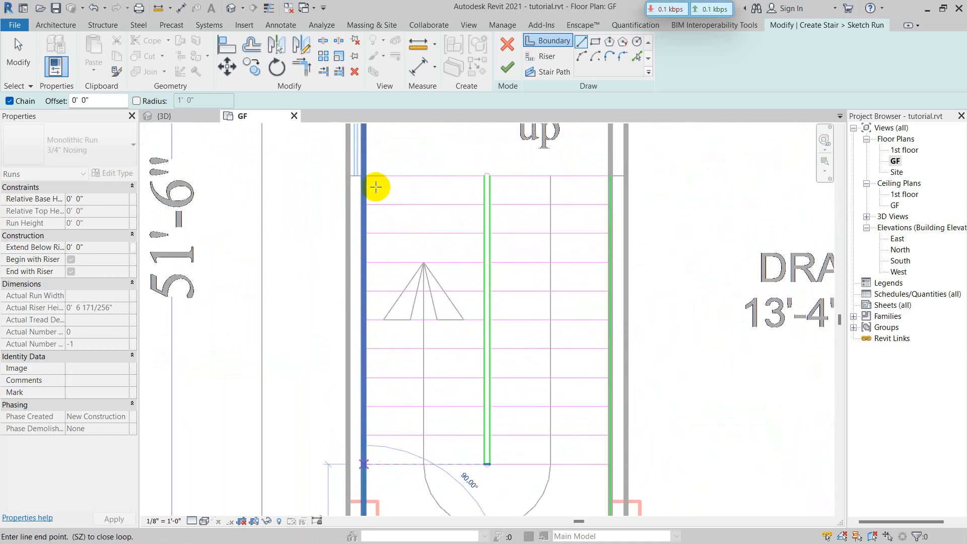
click(367, 175)
key(Escape)
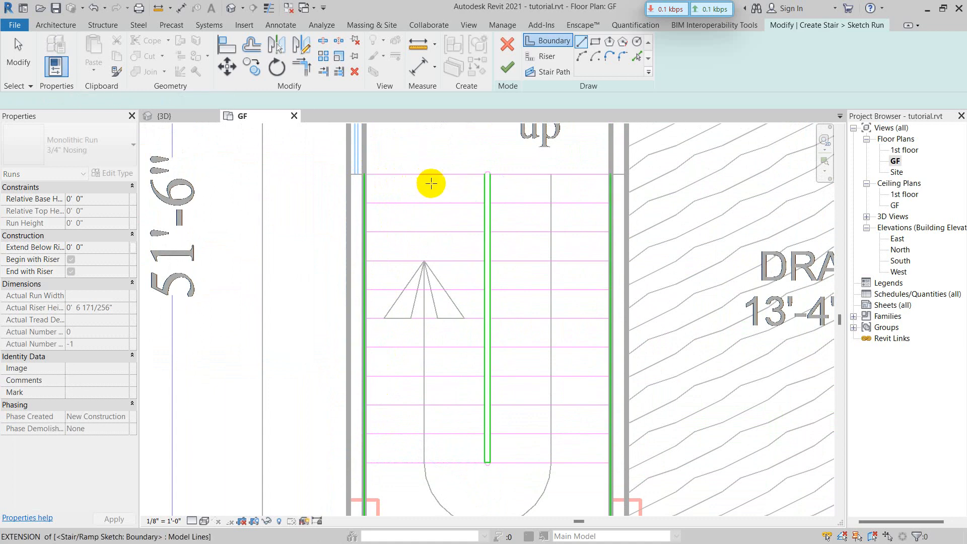
scroll(440, 192, up, 2)
middle_drag(440, 192, 351, 219)
middle_drag(499, 190, 466, 199)
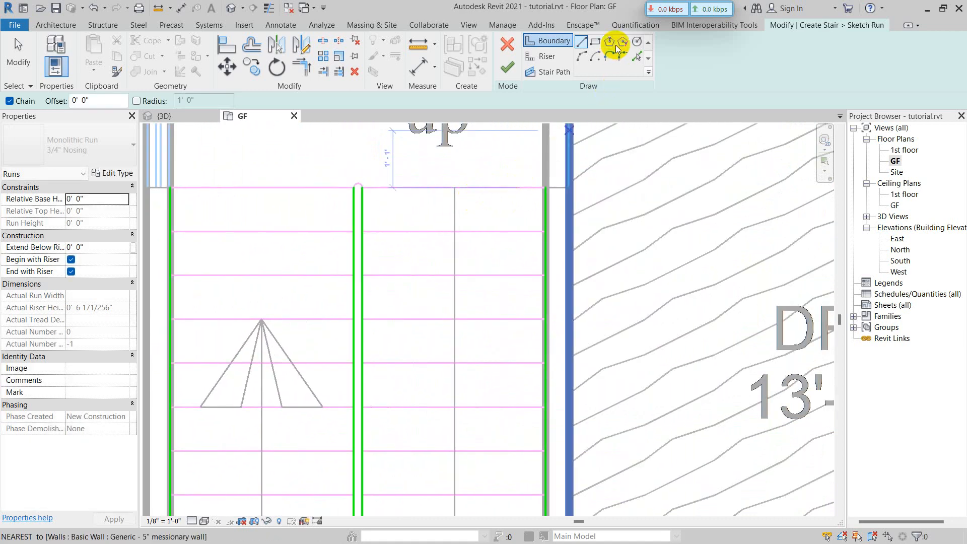
- Draw a riser along the first step line at "up", from the inner boundary to the drawing-room-side outer boundary
click(546, 57)
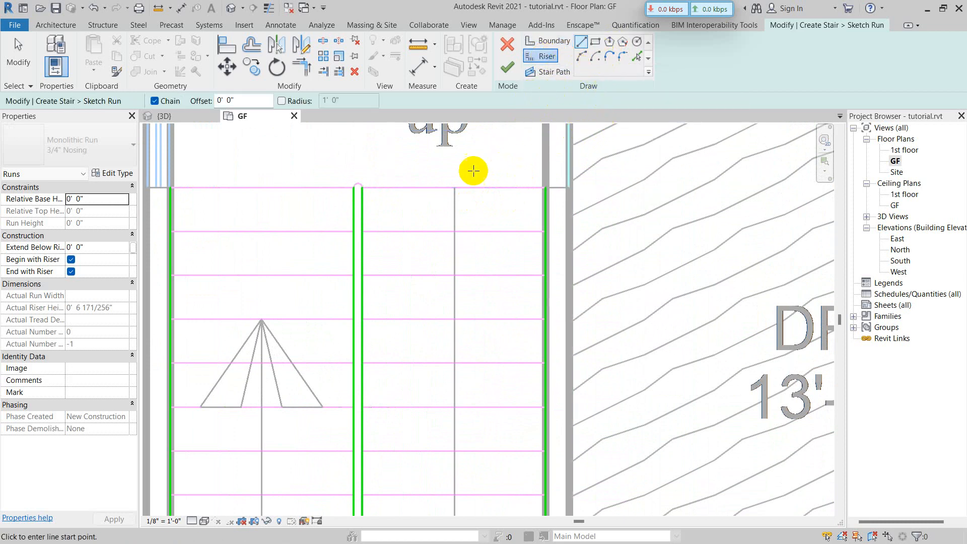
click(361, 188)
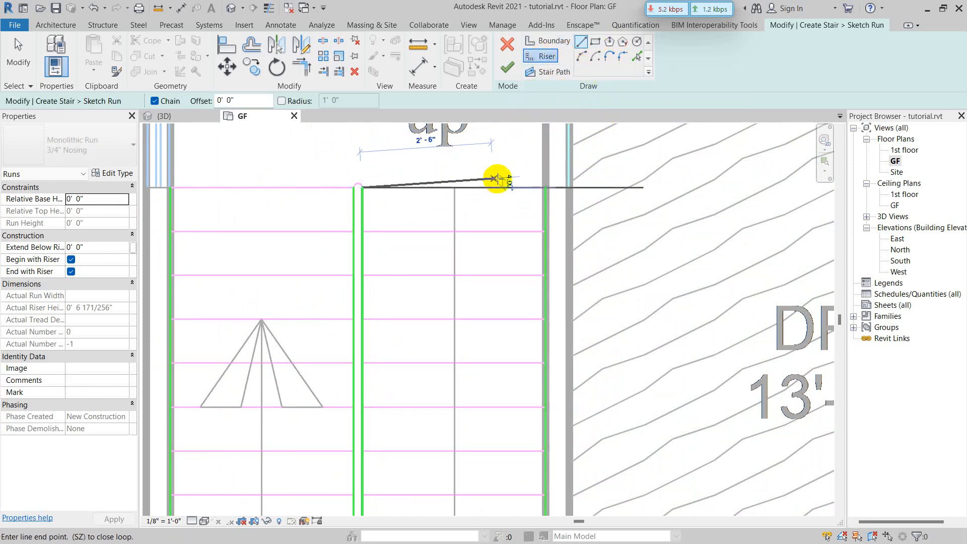
click(546, 187)
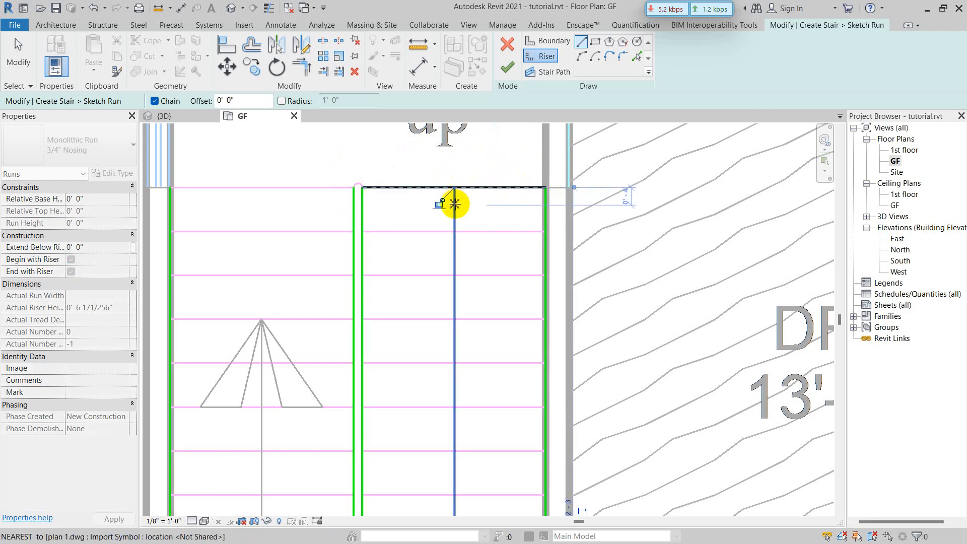
key(Escape)
key(Escape)
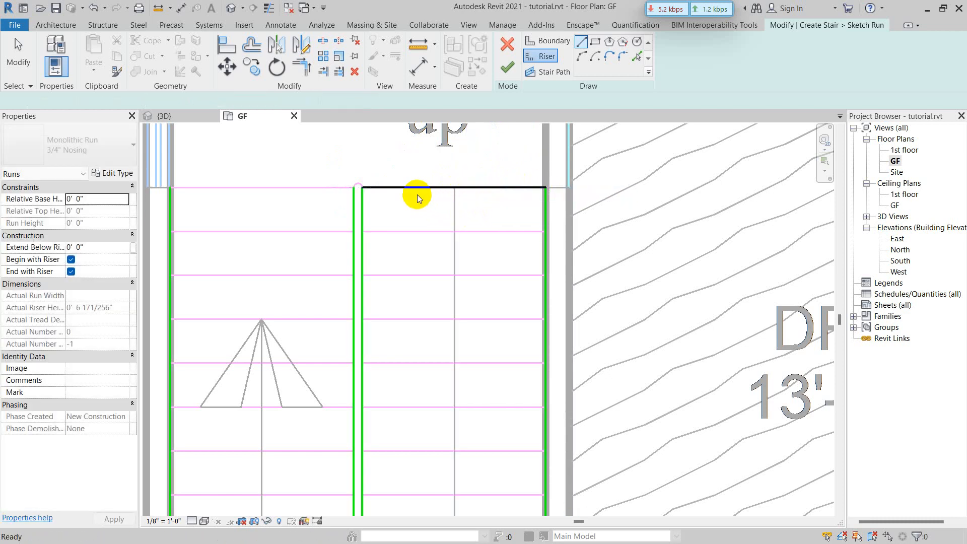
- Copy the first riser onto the second step line of the drawing-room-side flight
click(410, 188)
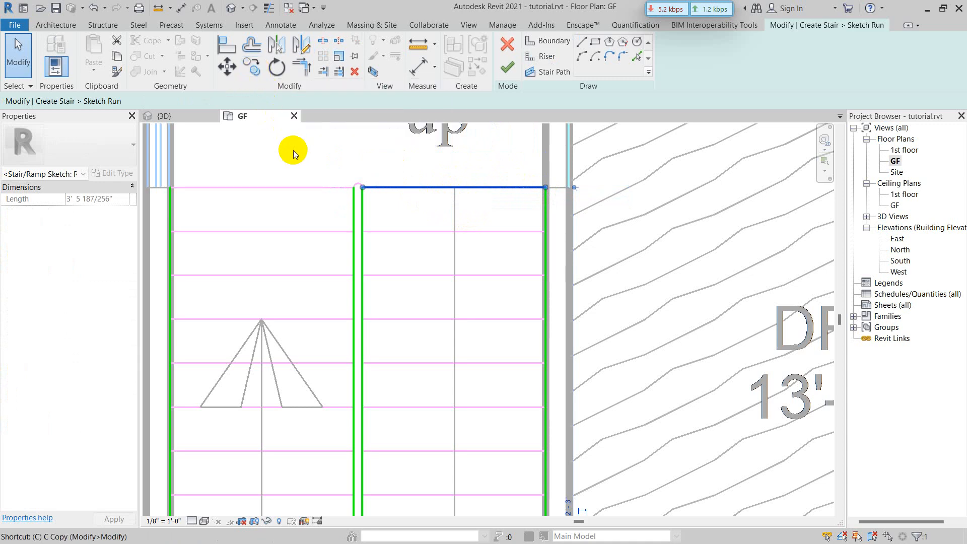
key(c)
key(c)
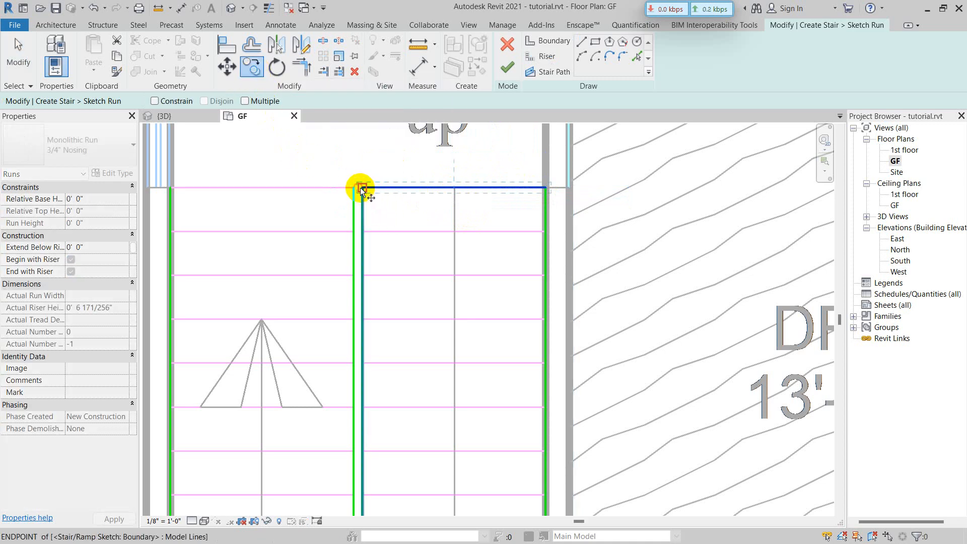
click(361, 187)
click(362, 232)
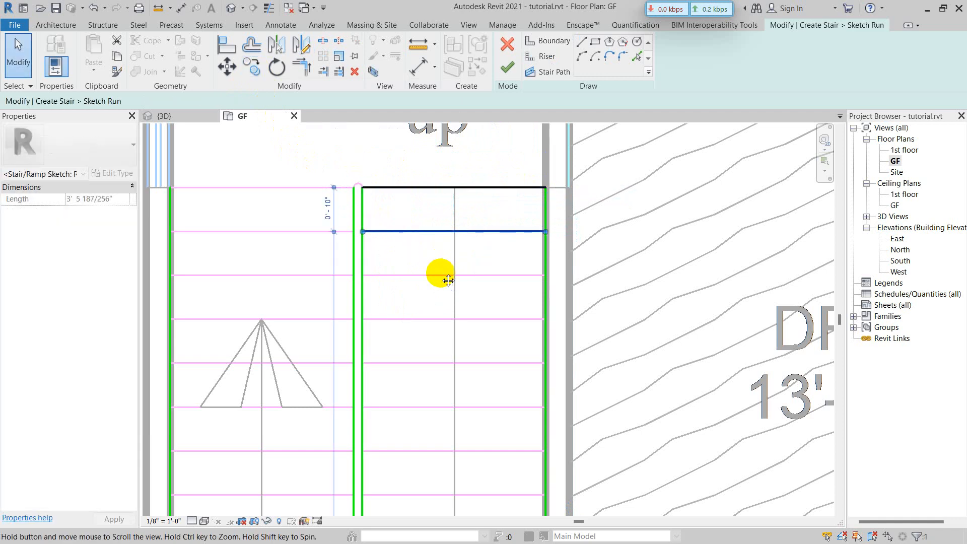
- With multiple copies enabled, copy the second riser onto the third, fourth and fifth step lines of the same flight
middle_drag(449, 281, 436, 251)
click(243, 70)
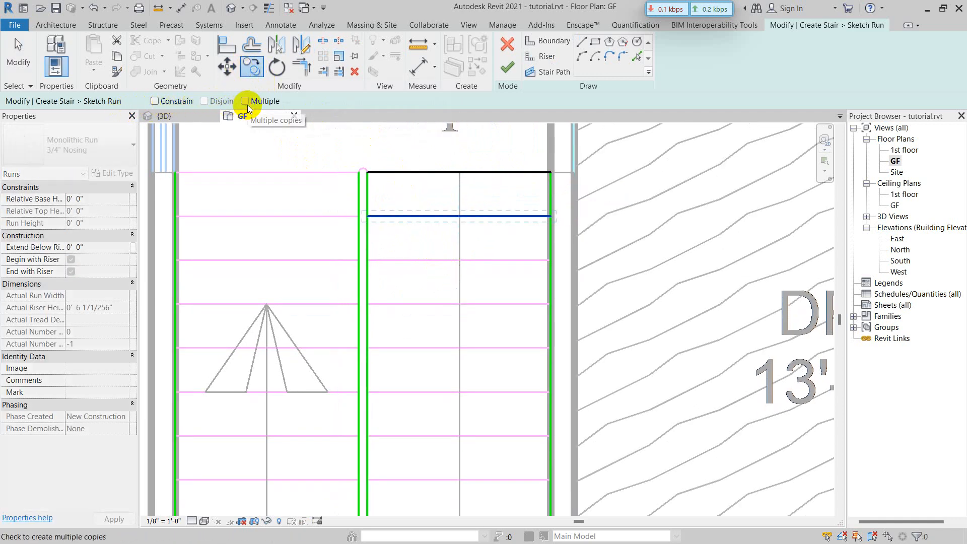
click(245, 101)
click(368, 218)
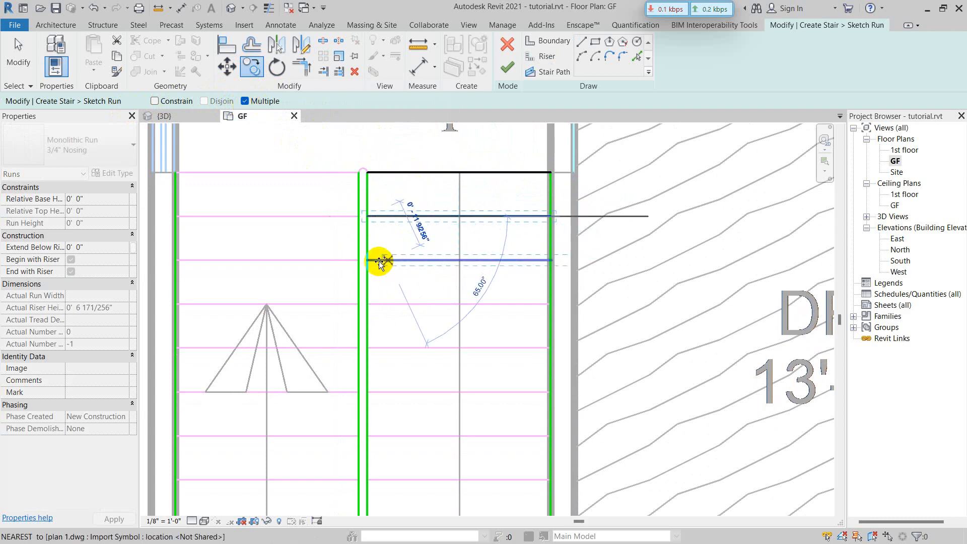
click(368, 260)
click(370, 307)
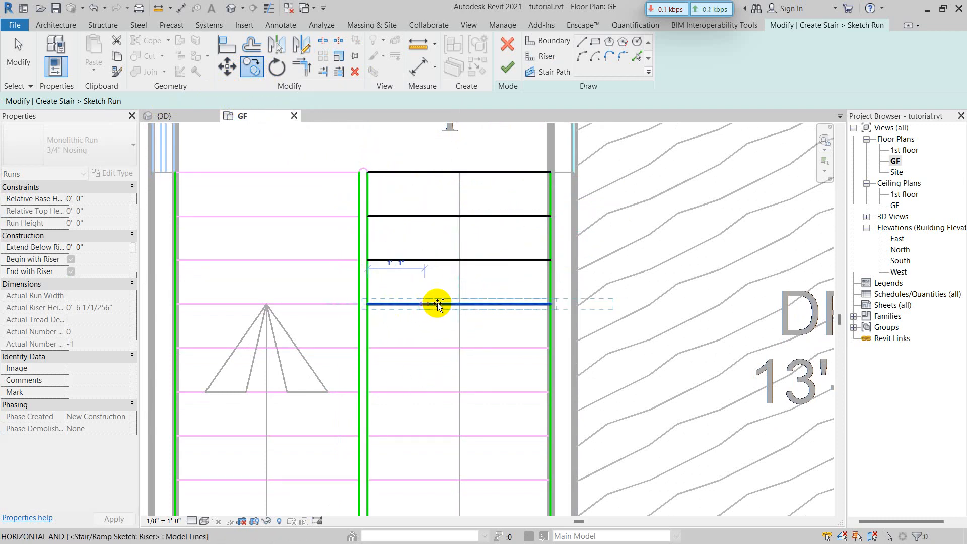
middle_drag(444, 303, 448, 184)
click(373, 231)
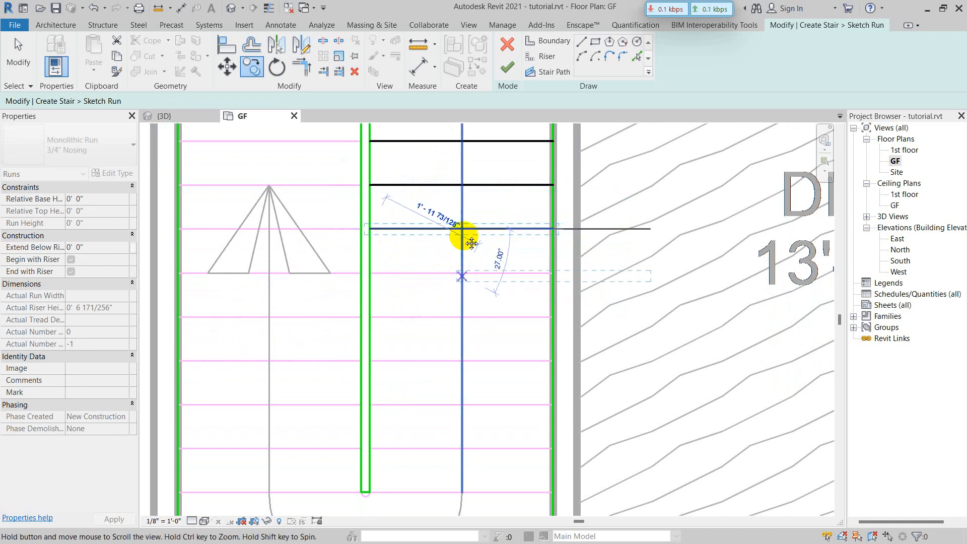
- Continue the riser copies onto the remaining six step lines of the drawing-room-side flight, ending at the landing
middle_drag(464, 237, 467, 181)
click(375, 217)
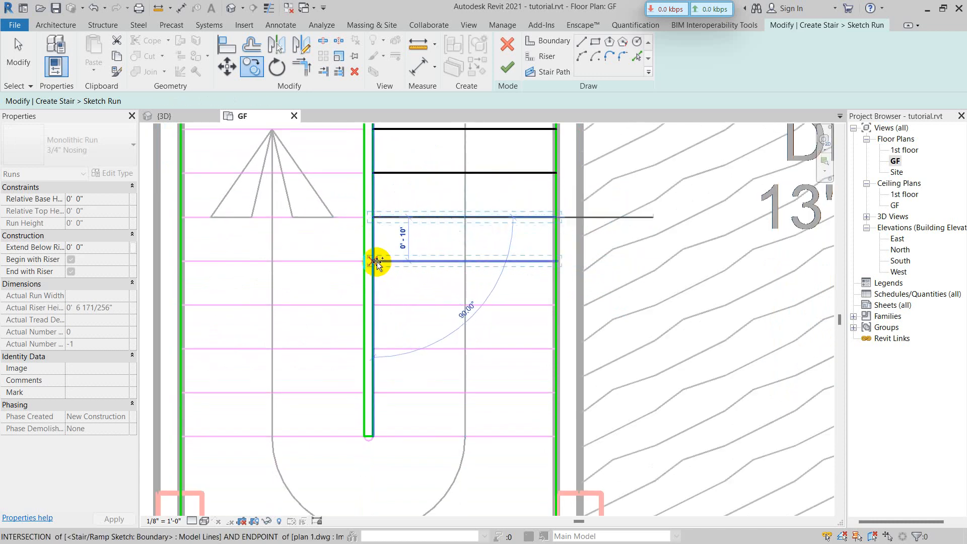
click(374, 261)
click(375, 307)
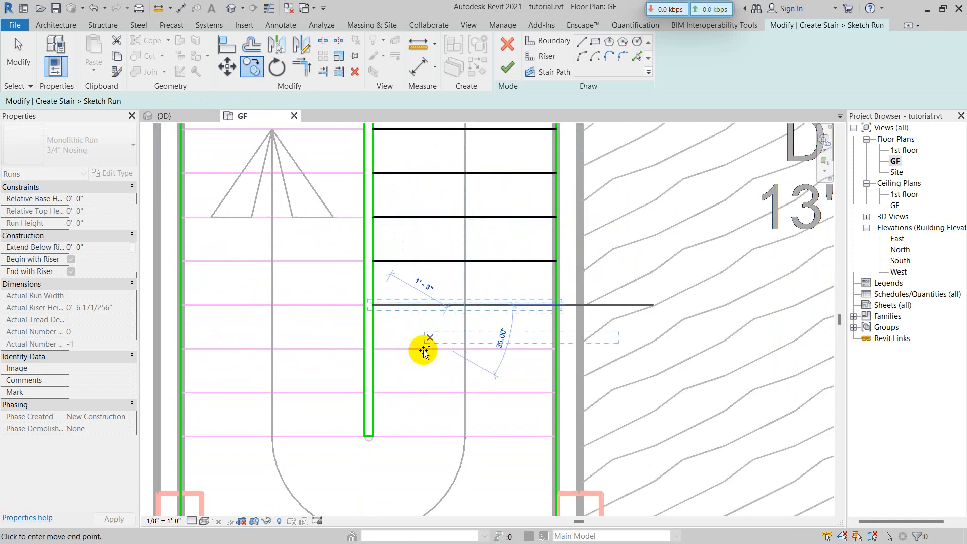
click(373, 348)
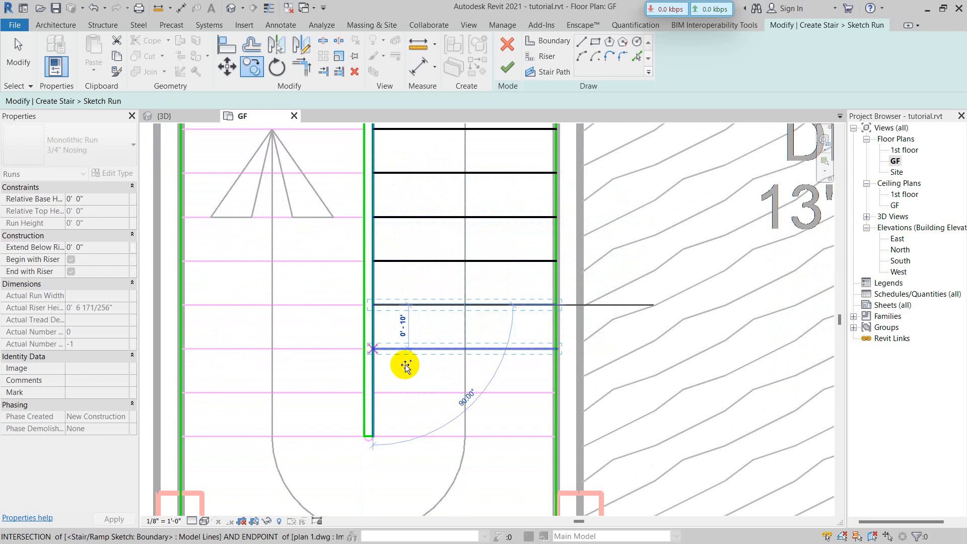
click(373, 393)
click(373, 436)
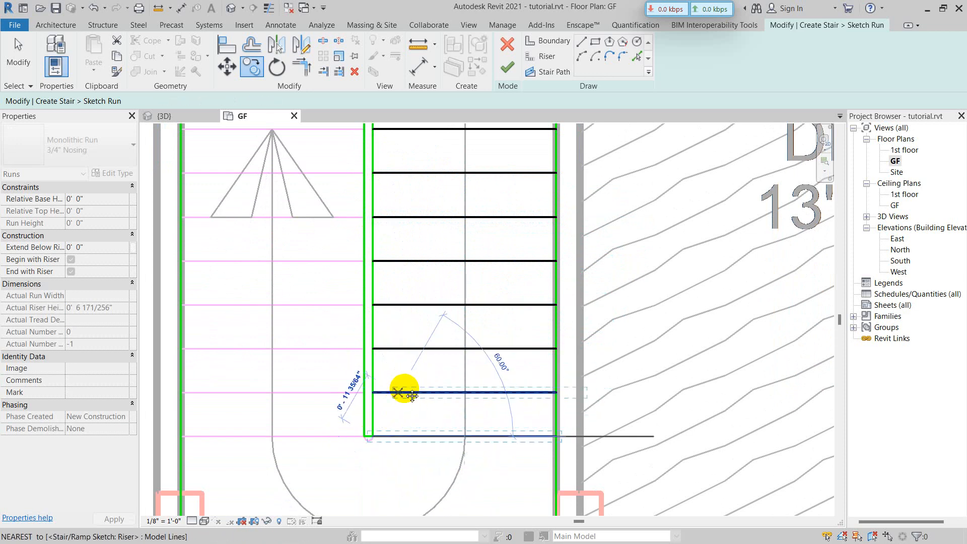
- Copy the riser onto the opposite flight's step line at the landing and the four step lines following it
middle_drag(403, 391, 458, 352)
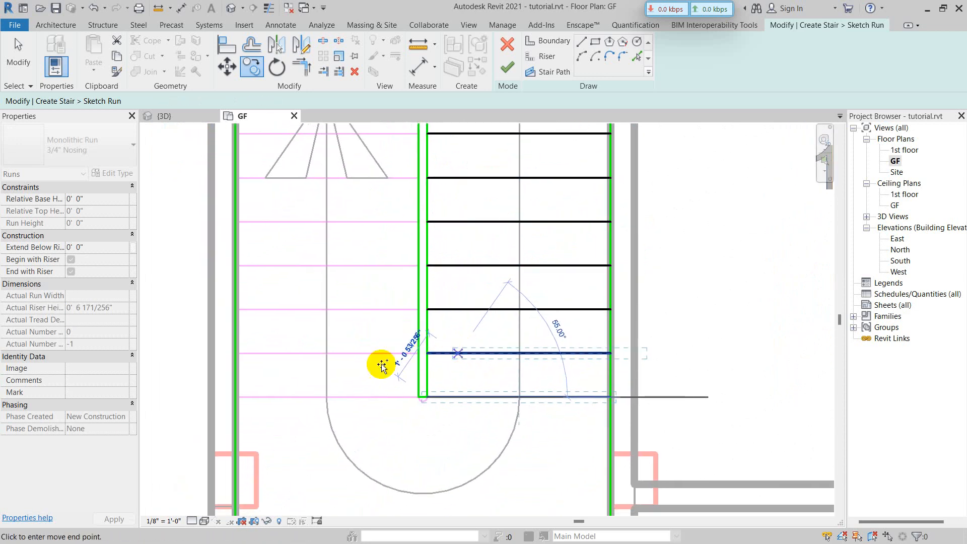
click(239, 396)
click(236, 353)
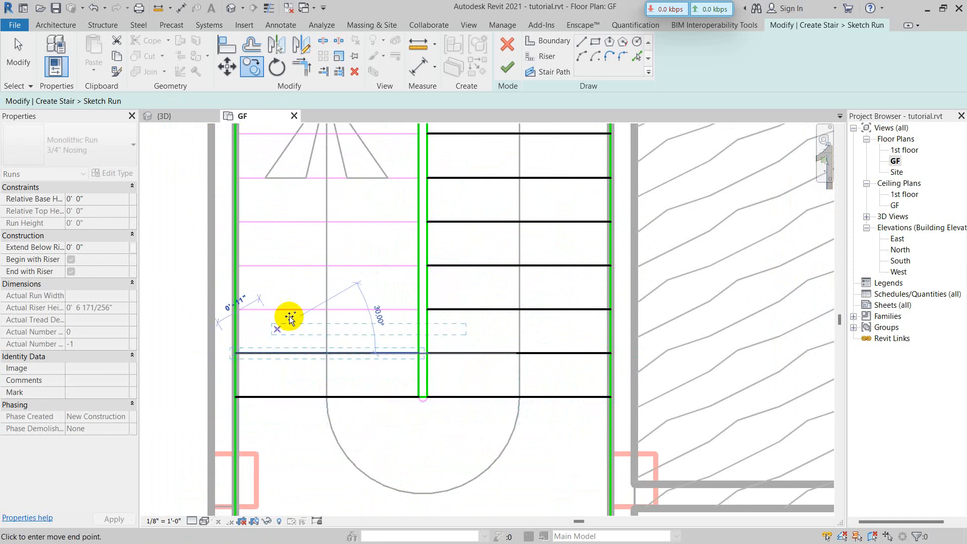
click(238, 309)
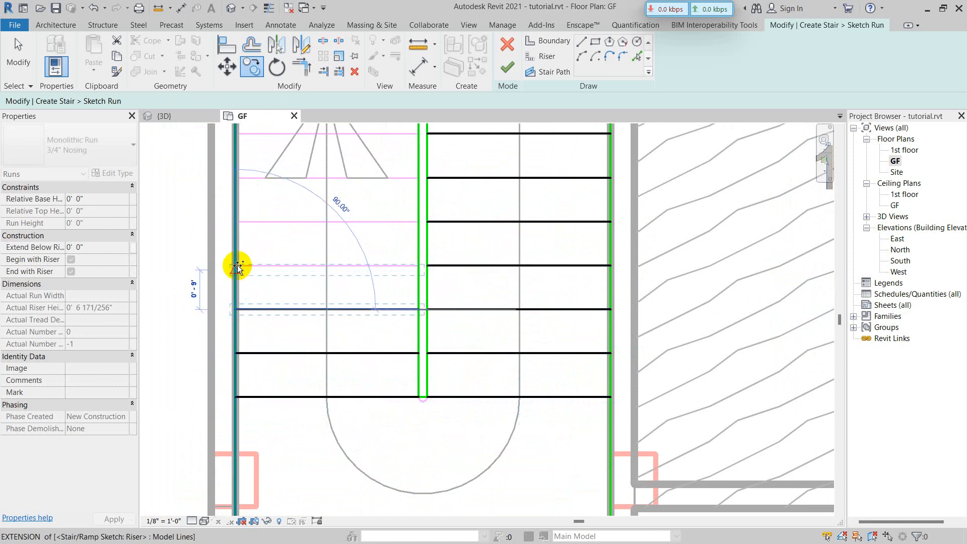
click(238, 268)
click(239, 222)
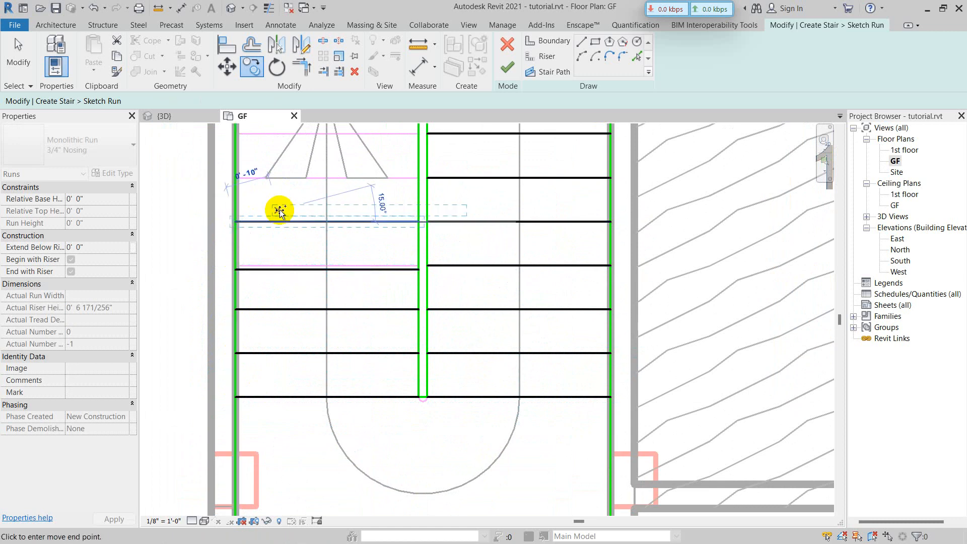
- Continue the riser copies onto the three step lines across the direction arrowhead in the opposite flight
middle_drag(279, 210, 274, 367)
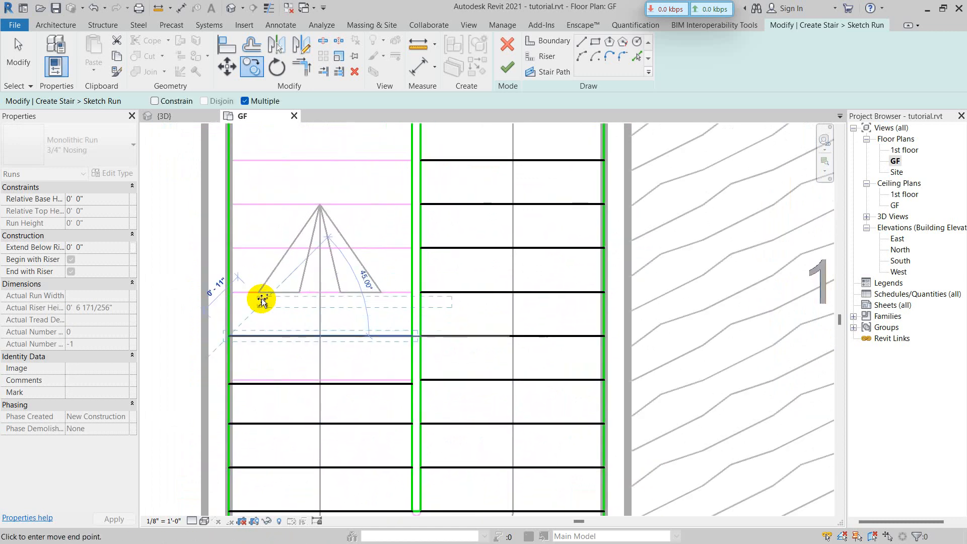
click(230, 293)
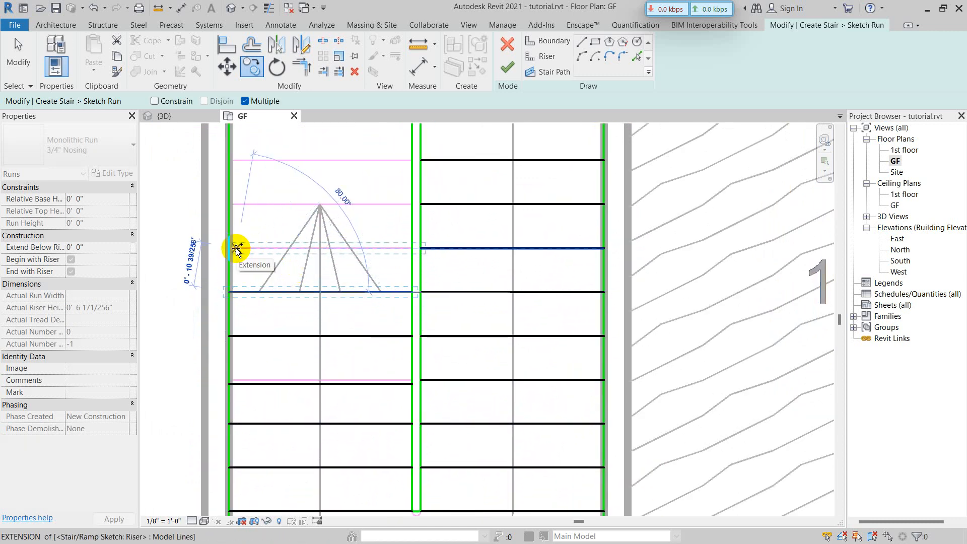
click(233, 248)
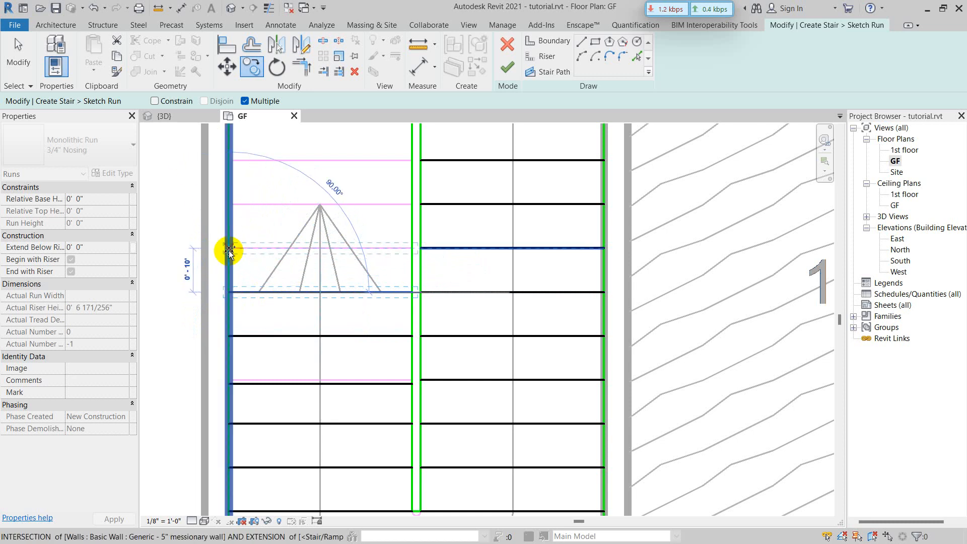
key(Escape)
click(225, 204)
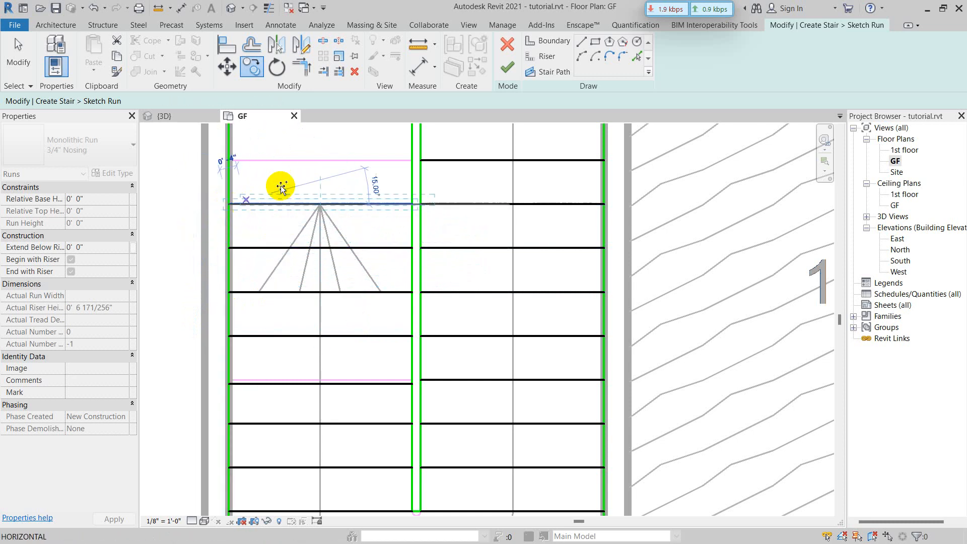
- Copy the riser onto the opposite flight's last three step lines, up to the one level with the first riser
middle_drag(297, 211, 298, 327)
click(231, 277)
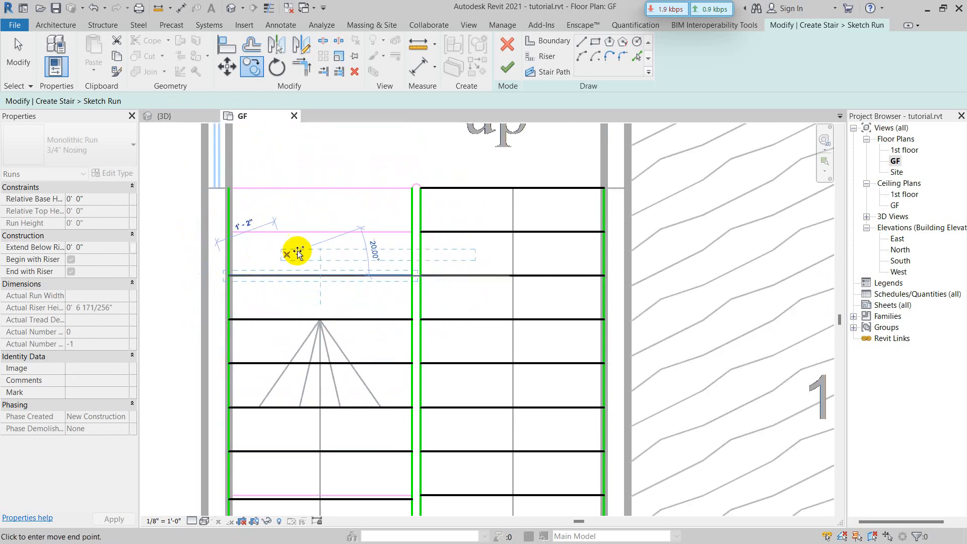
click(263, 228)
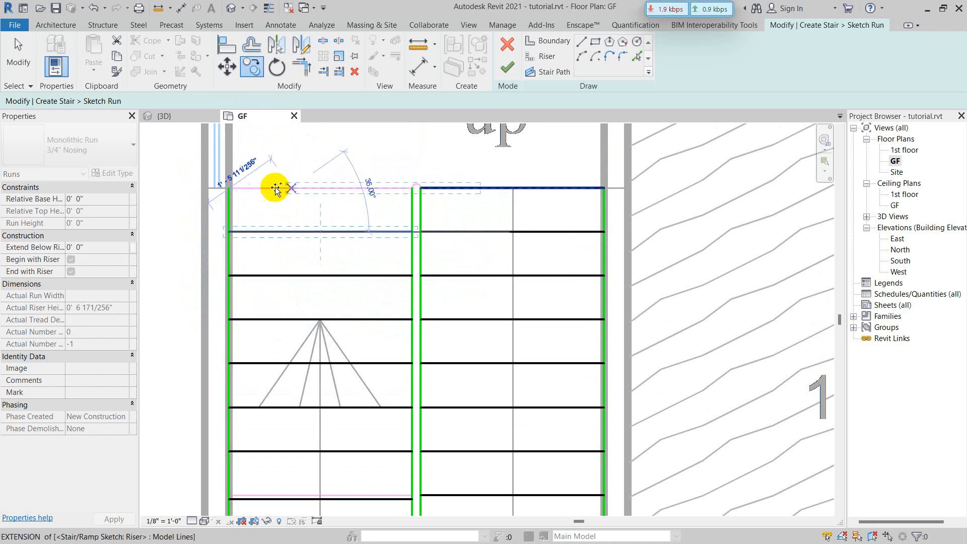
click(239, 188)
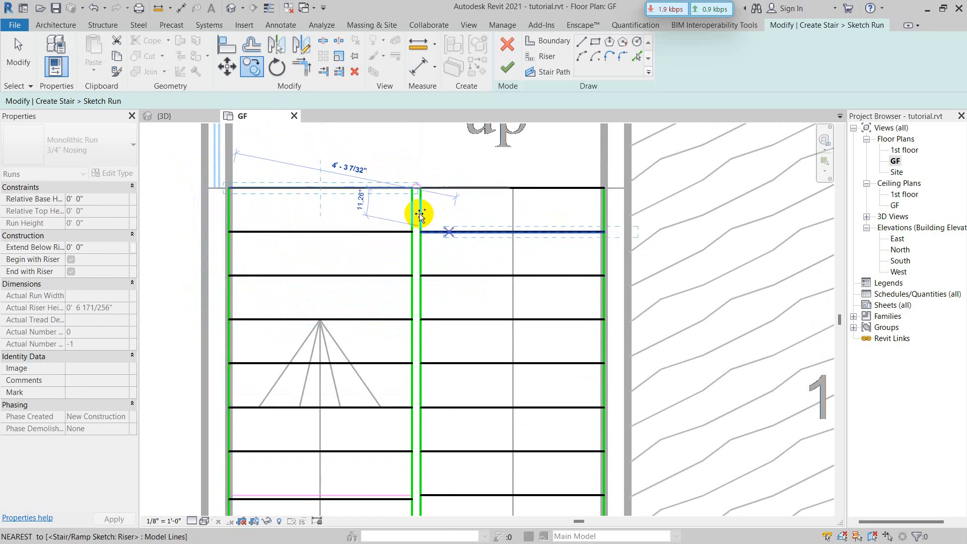
key(Escape)
scroll(445, 210, down, 5)
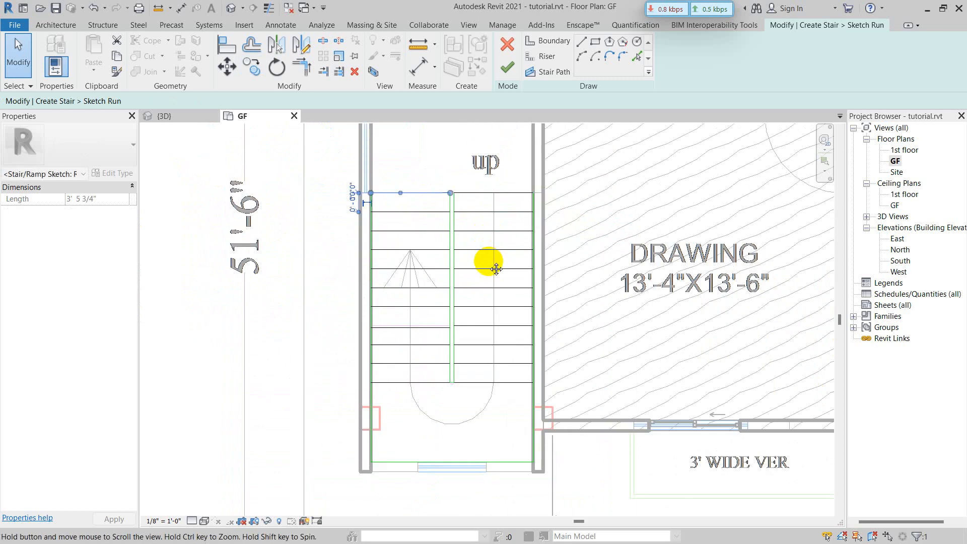
scroll(473, 239, up, 1)
click(430, 168)
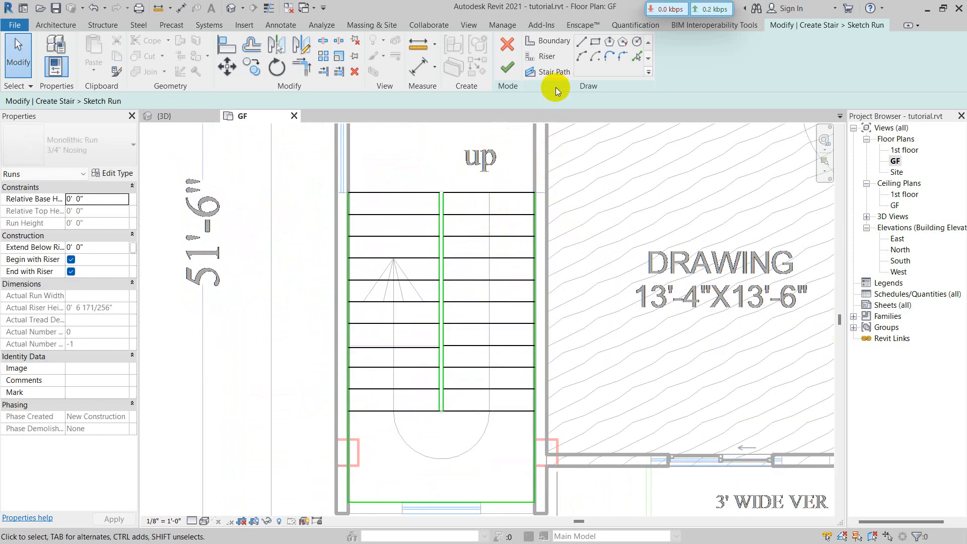
- Draw the stair path from the first riser at "up" to the landing, about 3' 6" across it, and back along the opposite flight to its last riser
click(552, 74)
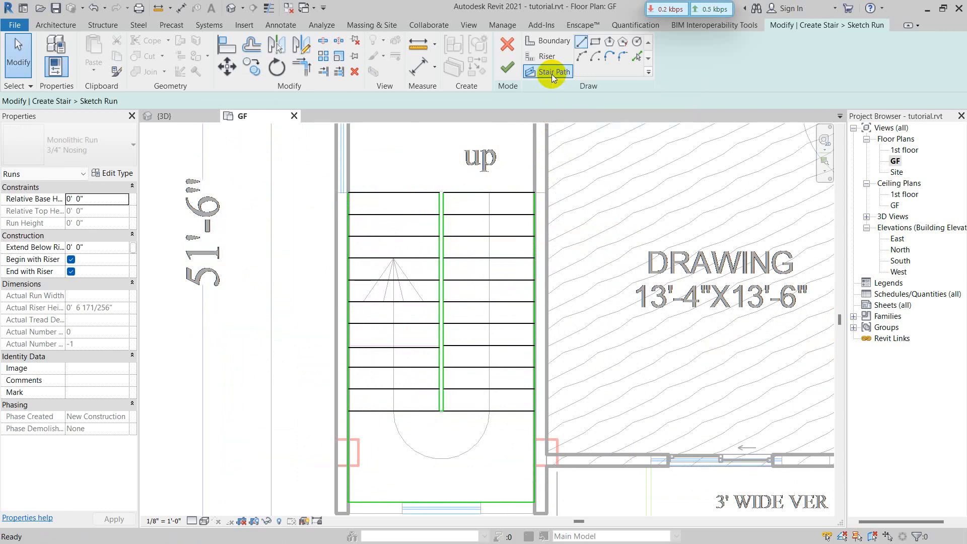
click(489, 192)
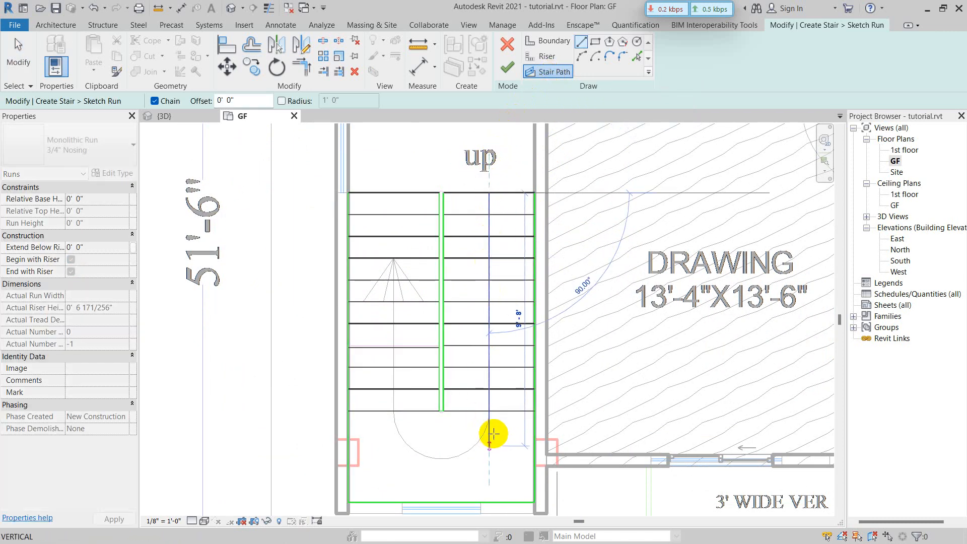
click(490, 455)
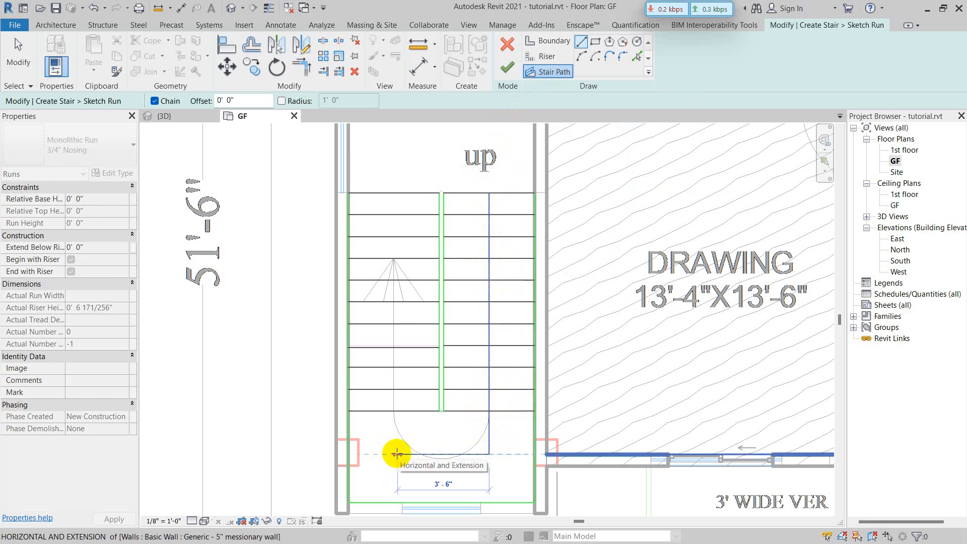
click(397, 453)
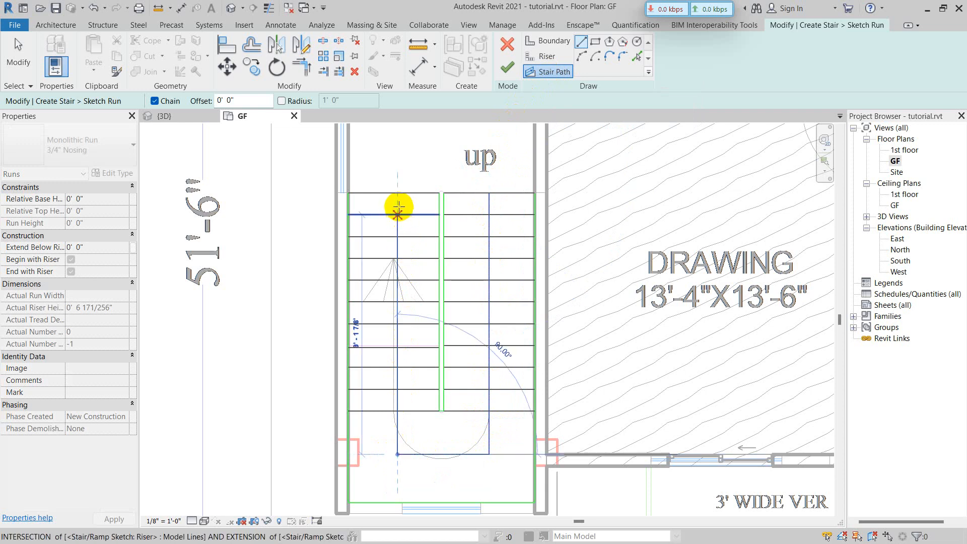
click(396, 187)
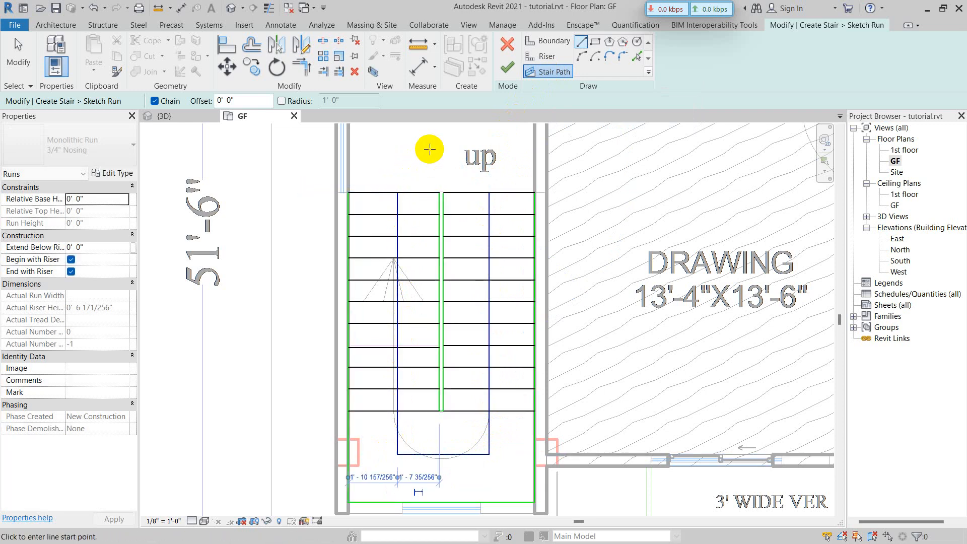
- Finish the run sketch and complete the stair
click(509, 67)
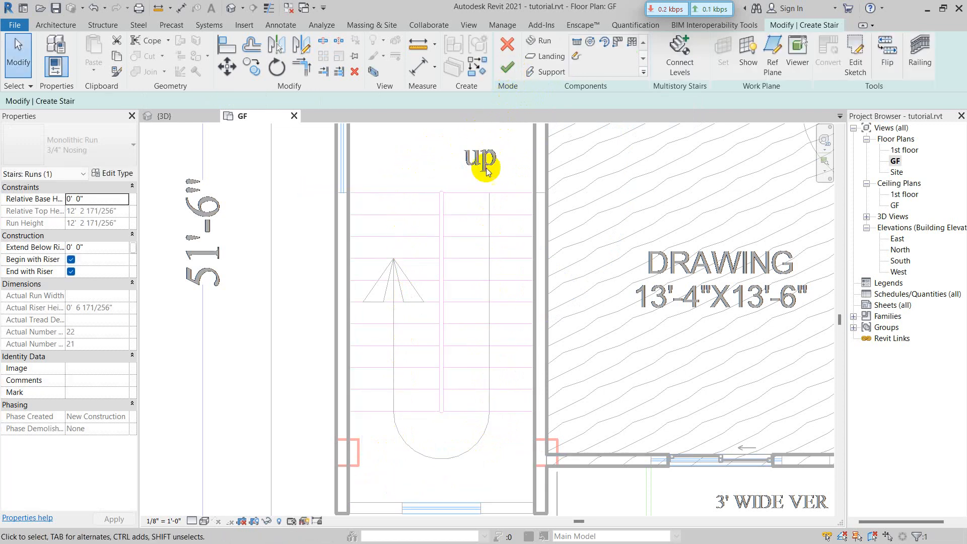
click(507, 75)
scroll(468, 342, down, 3)
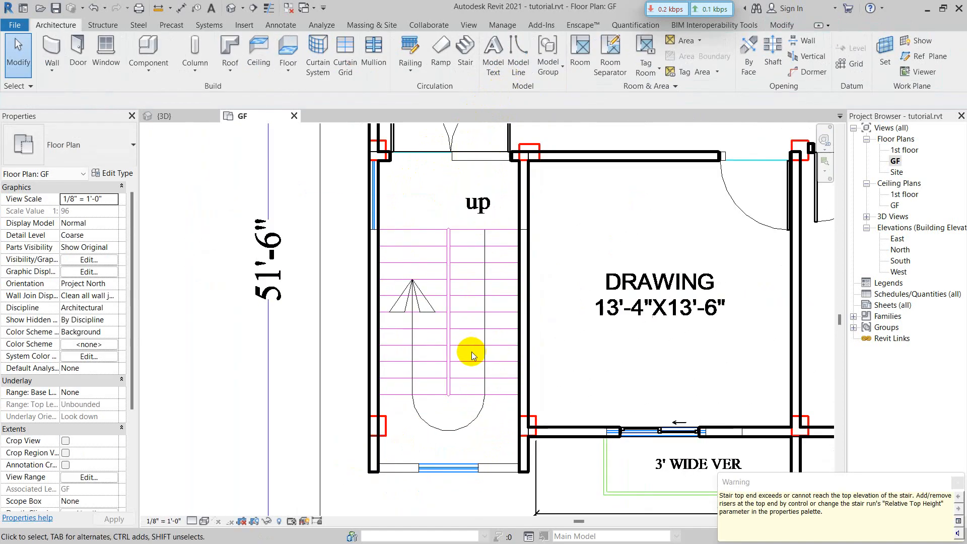
- Examine the stairwell between "up" and the landing in the GF plan for the completed stair
middle_drag(466, 368, 446, 367)
scroll(457, 350, up, 2)
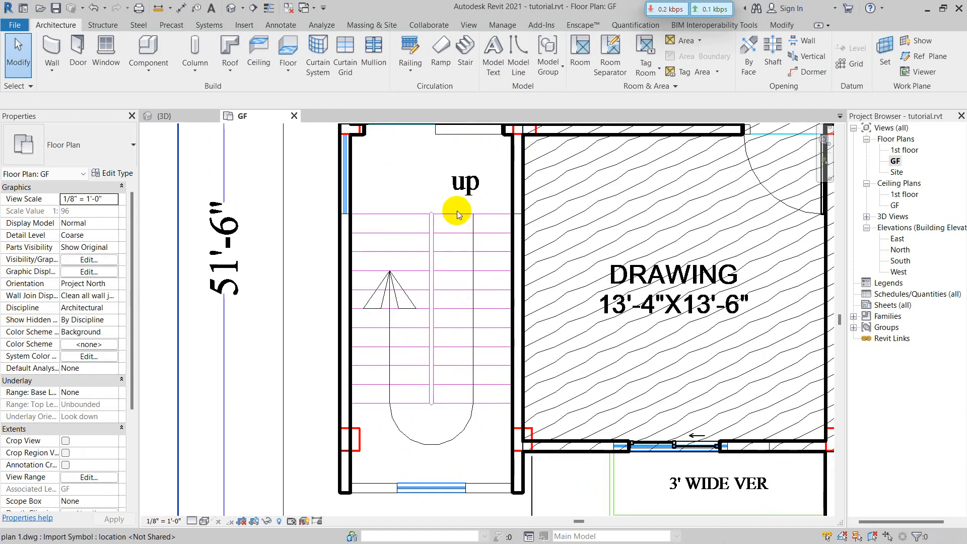
scroll(453, 209, up, 2)
scroll(449, 268, down, 2)
scroll(452, 272, down, 2)
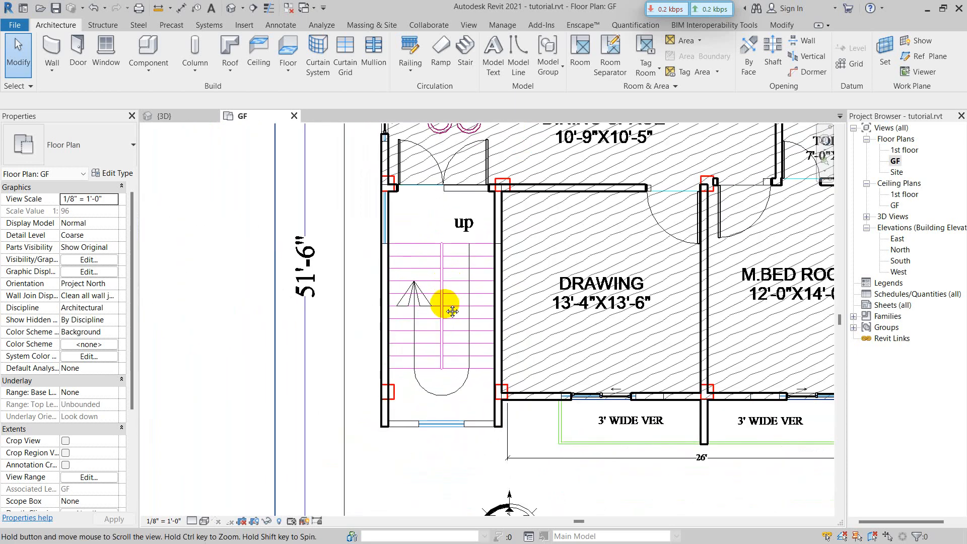
scroll(443, 295, up, 2)
click(446, 217)
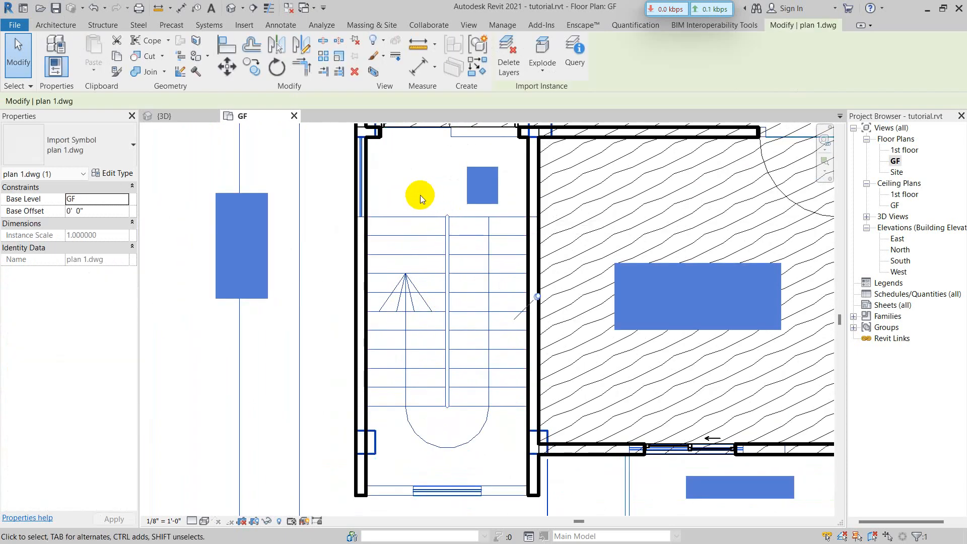
key(Escape)
scroll(419, 192, down, 4)
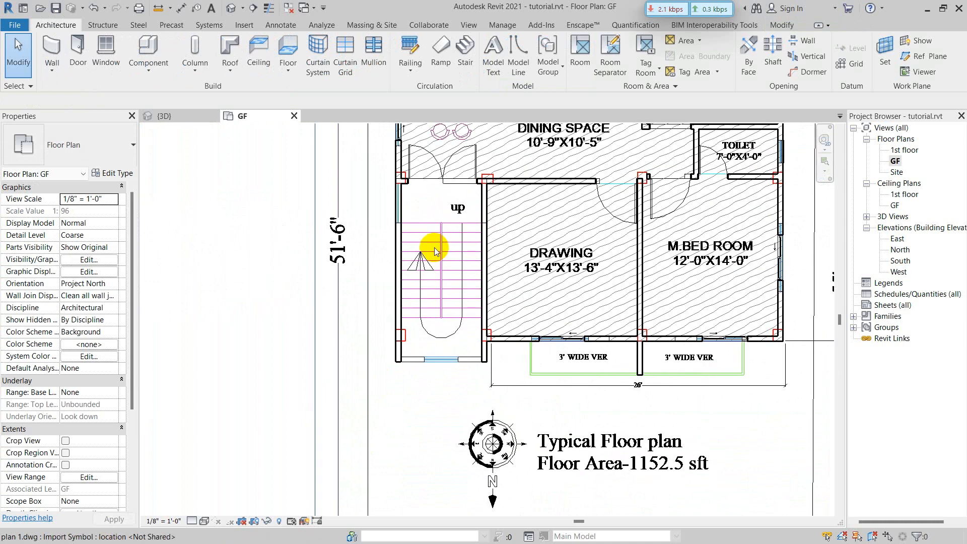
scroll(435, 252, up, 2)
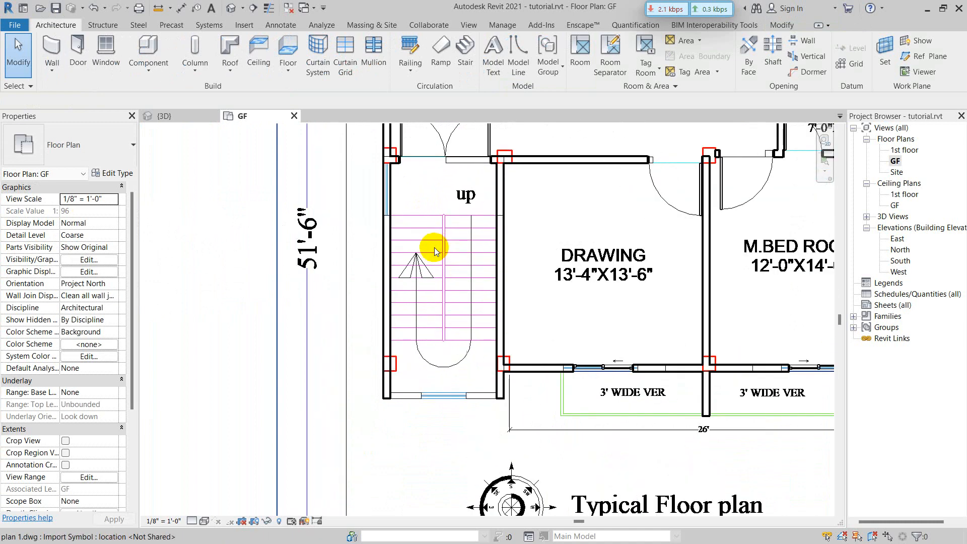
click(442, 200)
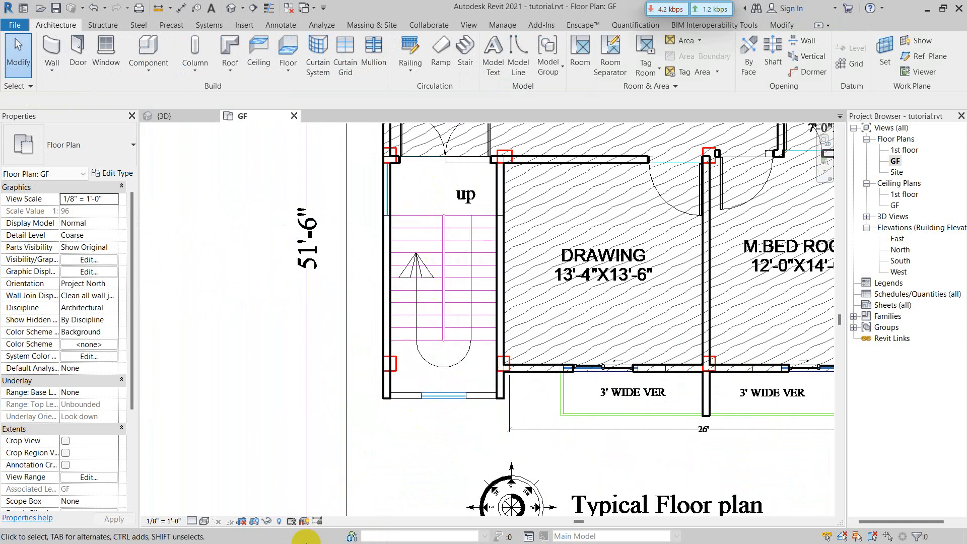
- Reveal the hidden elements in the GF plan and examine the hidden stair and the area beyond its top end
click(277, 522)
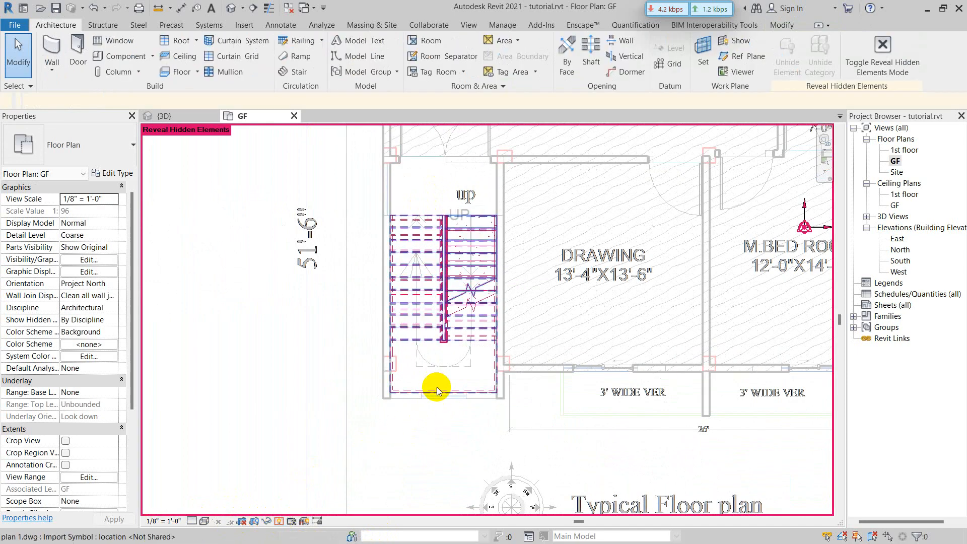
scroll(463, 267, up, 2)
click(475, 252)
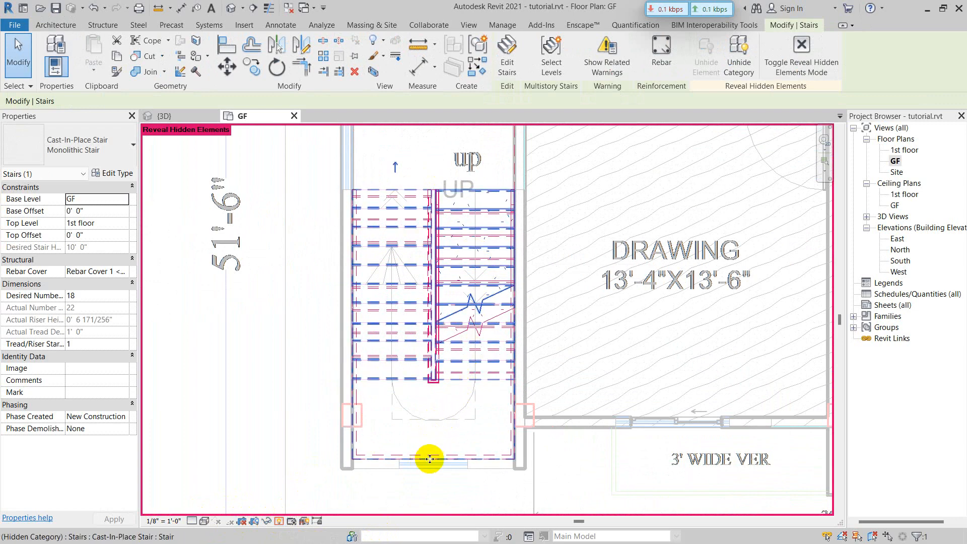
click(259, 379)
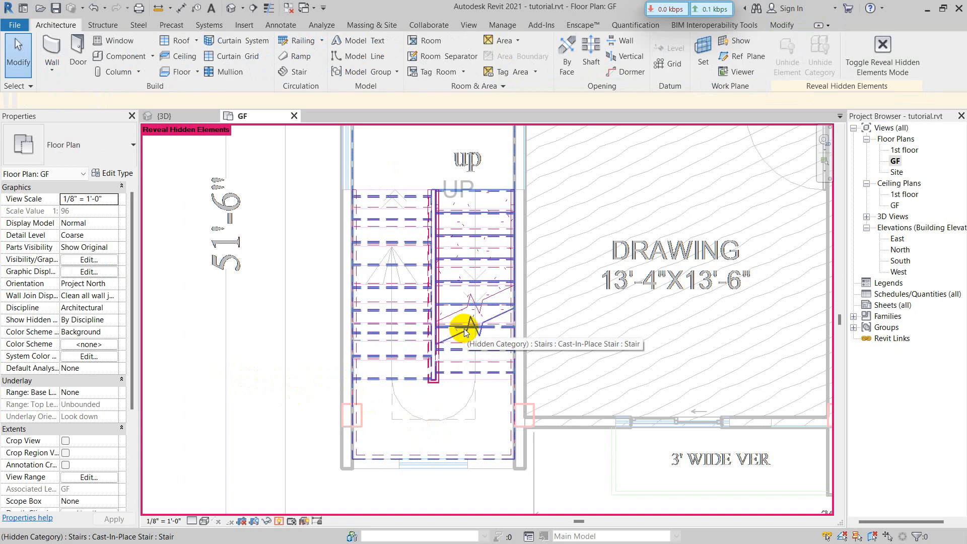
scroll(441, 282, down, 1)
middle_drag(441, 317, 419, 399)
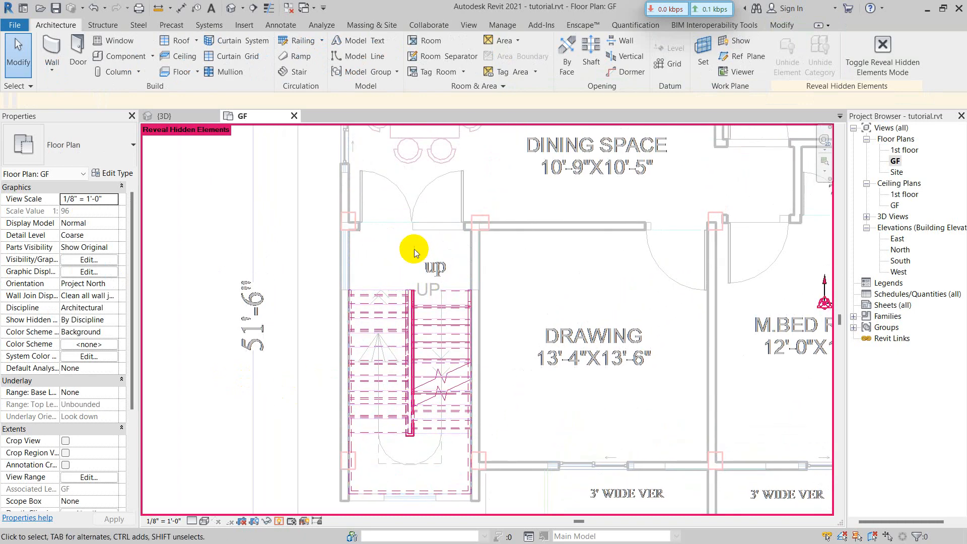
scroll(405, 236, up, 1)
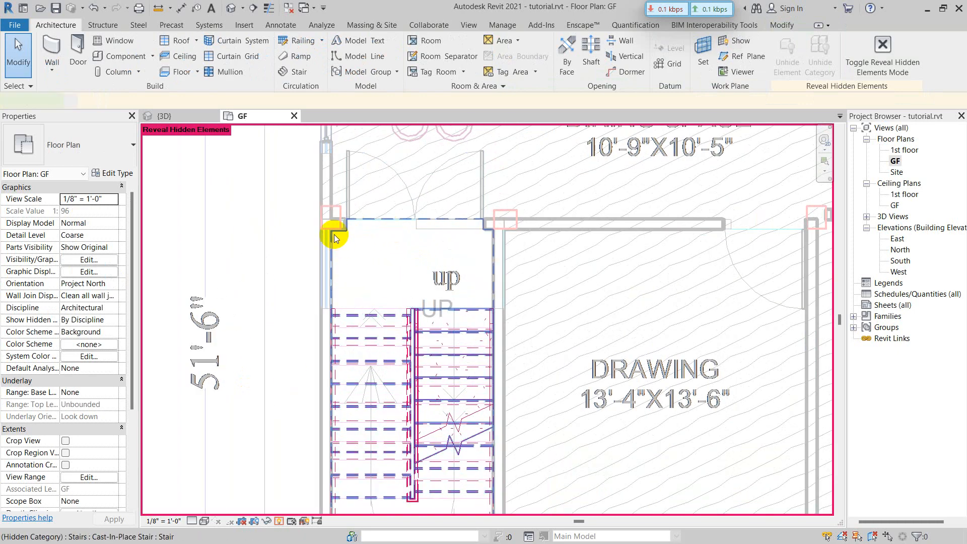
click(334, 236)
key(Escape)
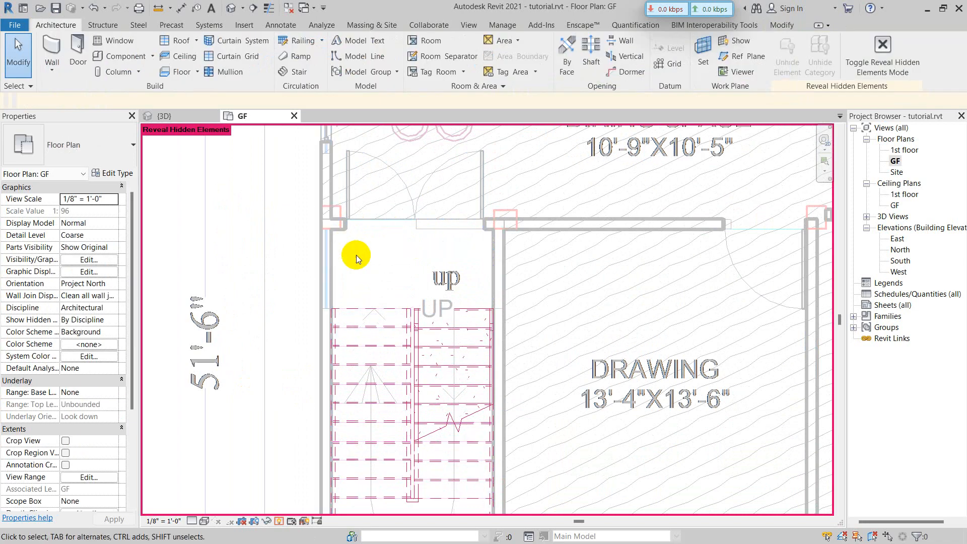
- Unhide the stair's category in the GF plan and turn off the display of hidden elements
click(362, 311)
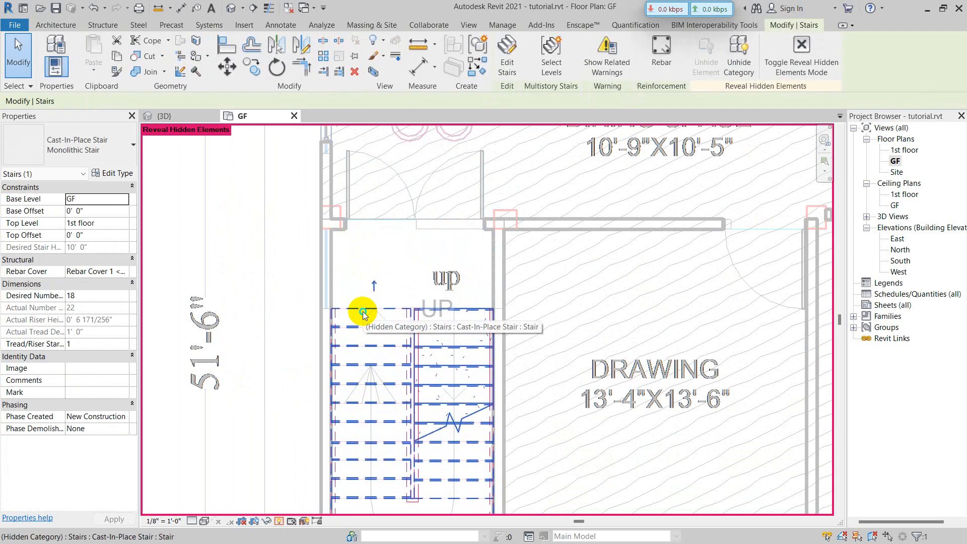
right_click(363, 311)
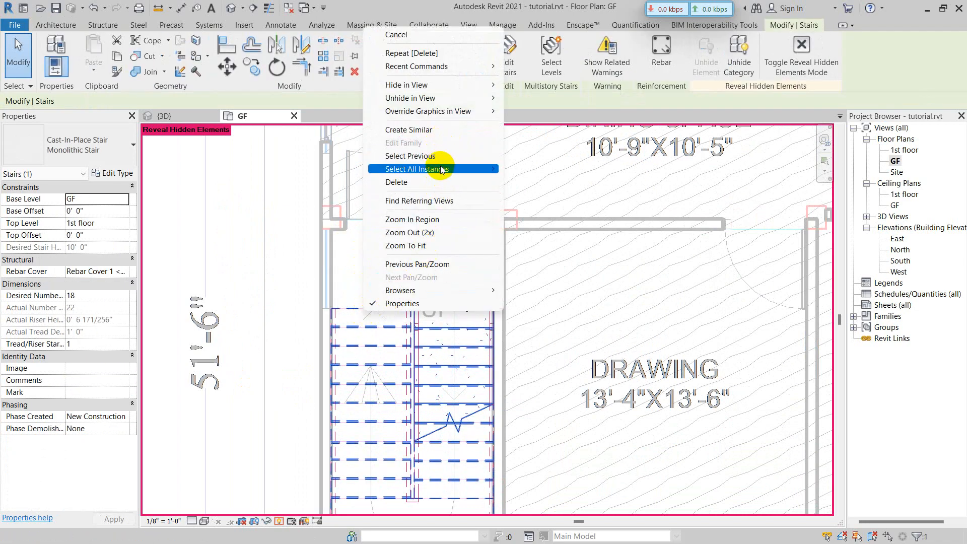
mouse_move(444, 100)
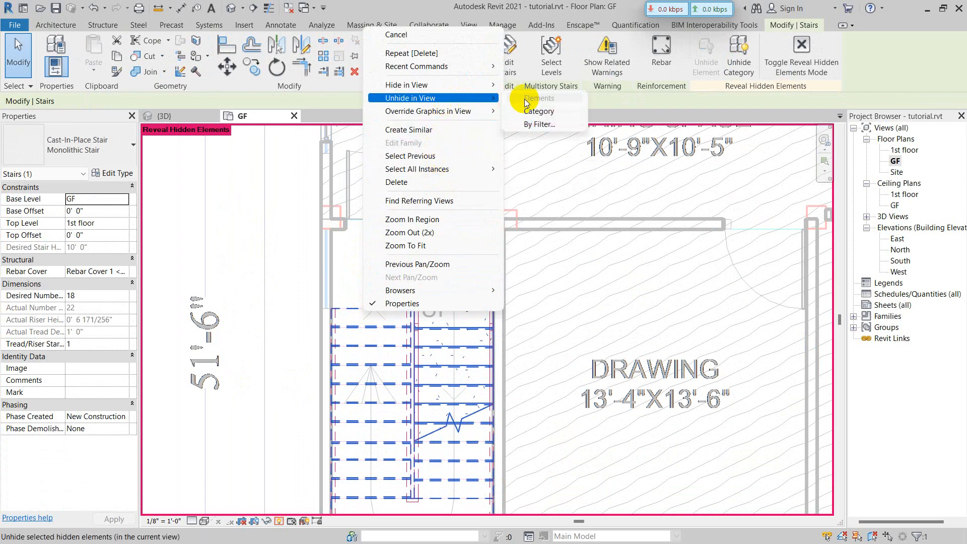
click(539, 111)
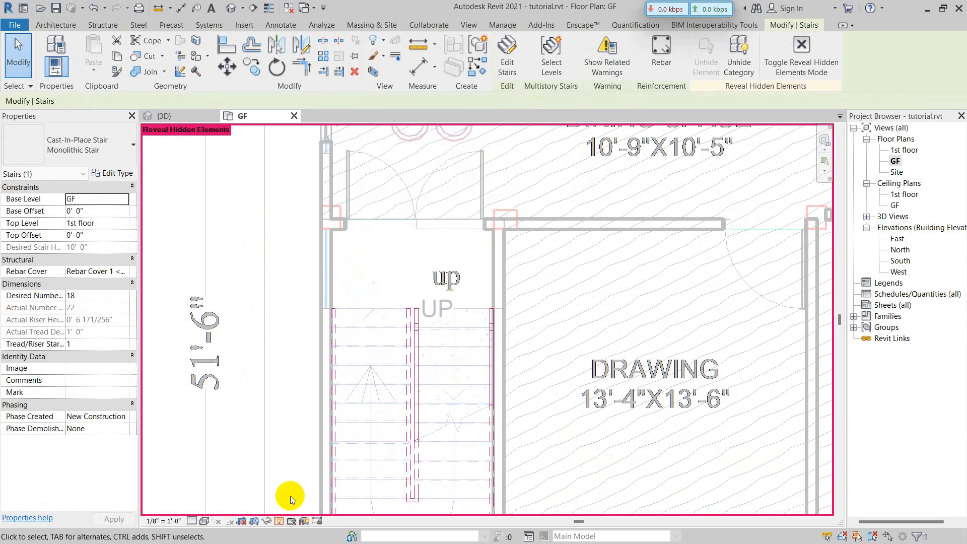
click(280, 522)
scroll(375, 397, down, 3)
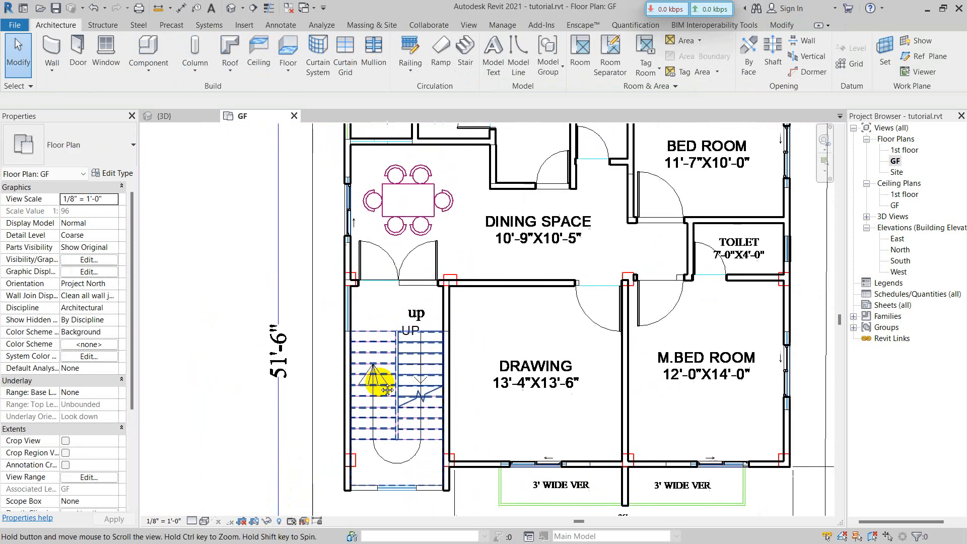
scroll(400, 457, up, 3)
scroll(405, 456, up, 1)
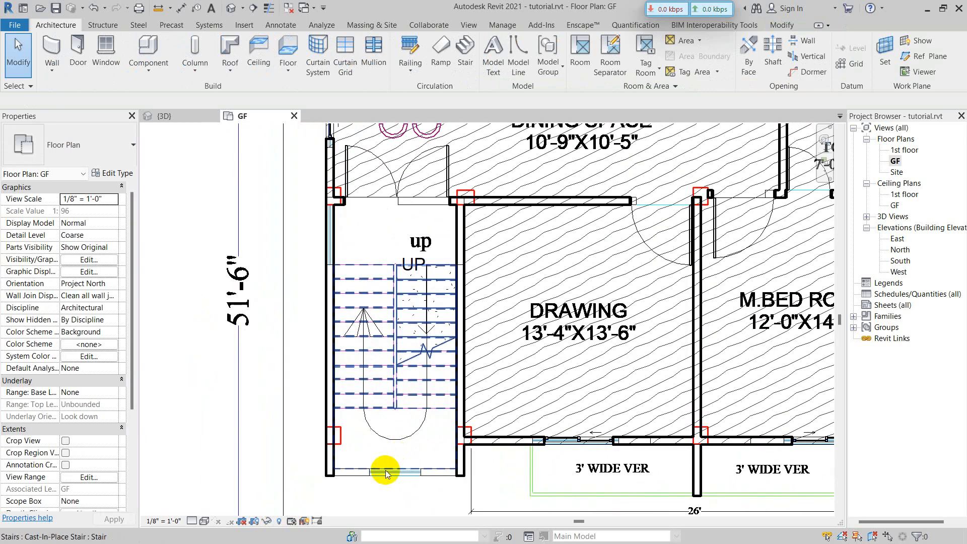
click(397, 401)
scroll(395, 454, up, 1)
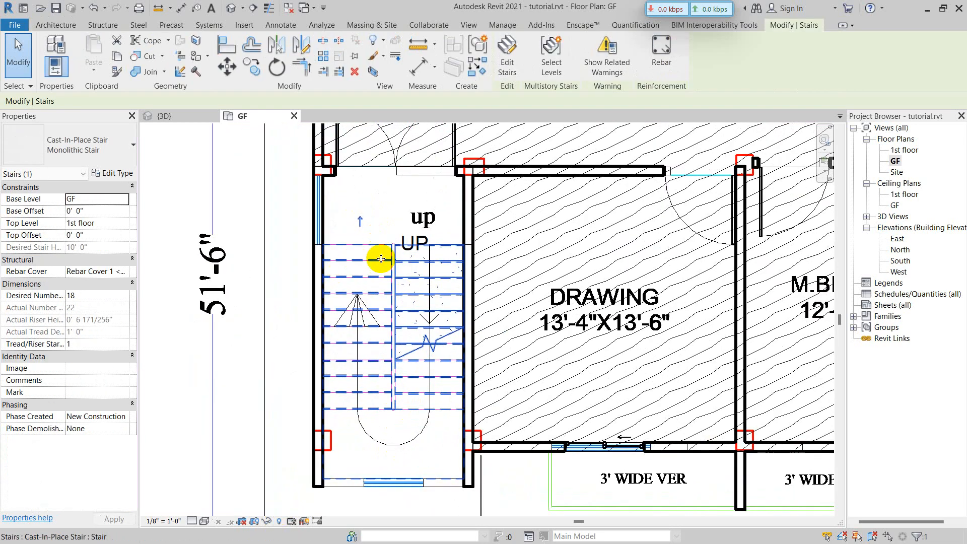
- In the 3D view, delete the stair's outer railing that runs along the walls and around the landing
click(168, 121)
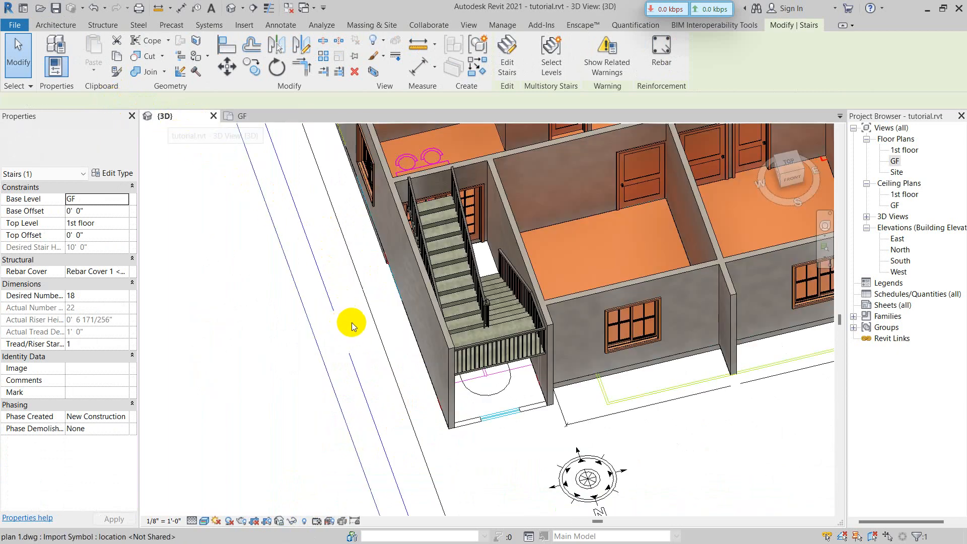
scroll(457, 324, down, 4)
scroll(456, 325, up, 2)
shift+middle_drag(468, 345, 502, 295)
scroll(458, 284, up, 2)
scroll(579, 281, up, 4)
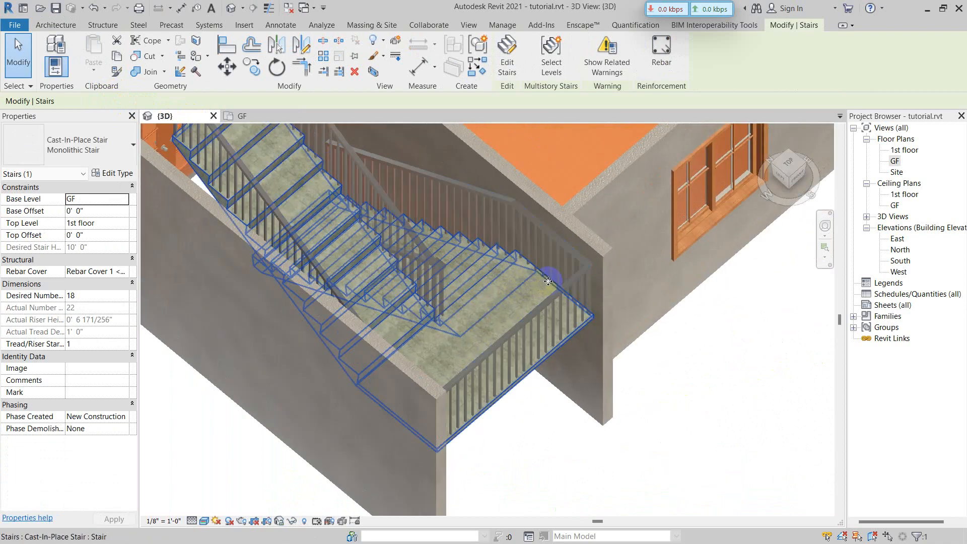
click(579, 285)
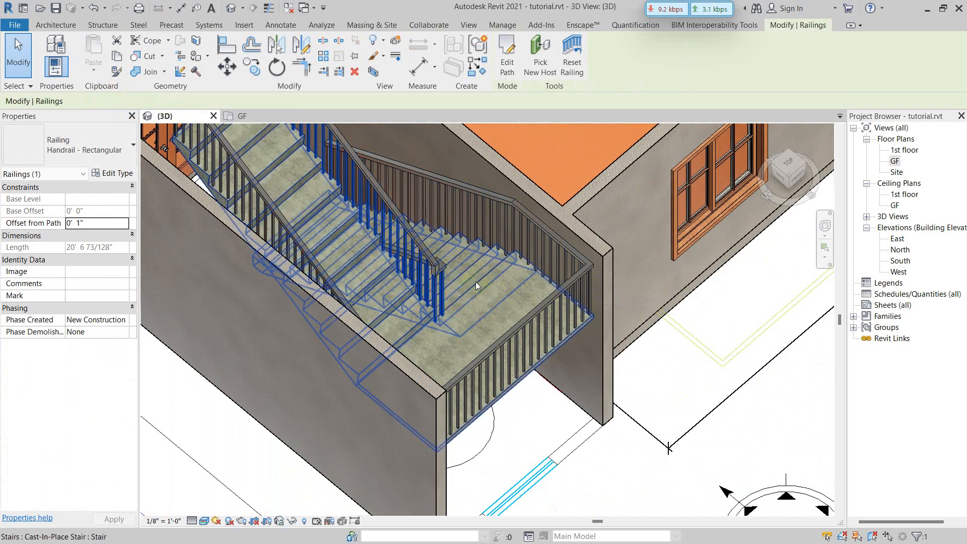
click(534, 325)
click(529, 315)
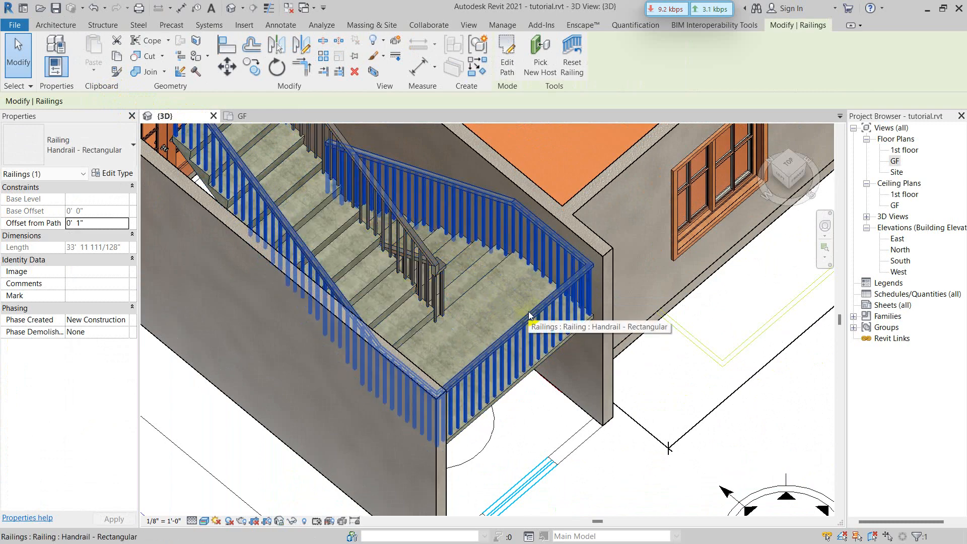
key(Delete)
- Change the remaining inner railing between the two flights to the Handrail - Pipe type
middle_drag(522, 319, 383, 277)
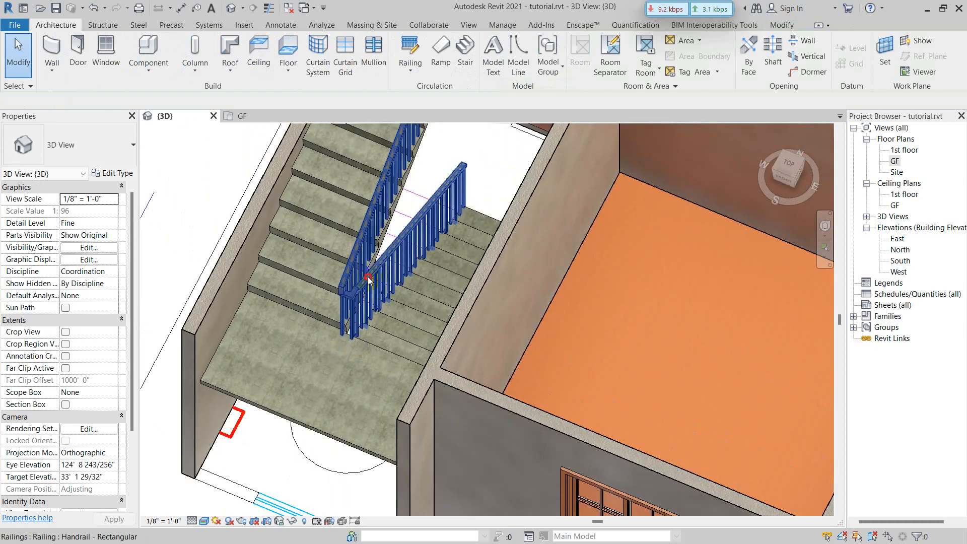
click(368, 275)
click(124, 153)
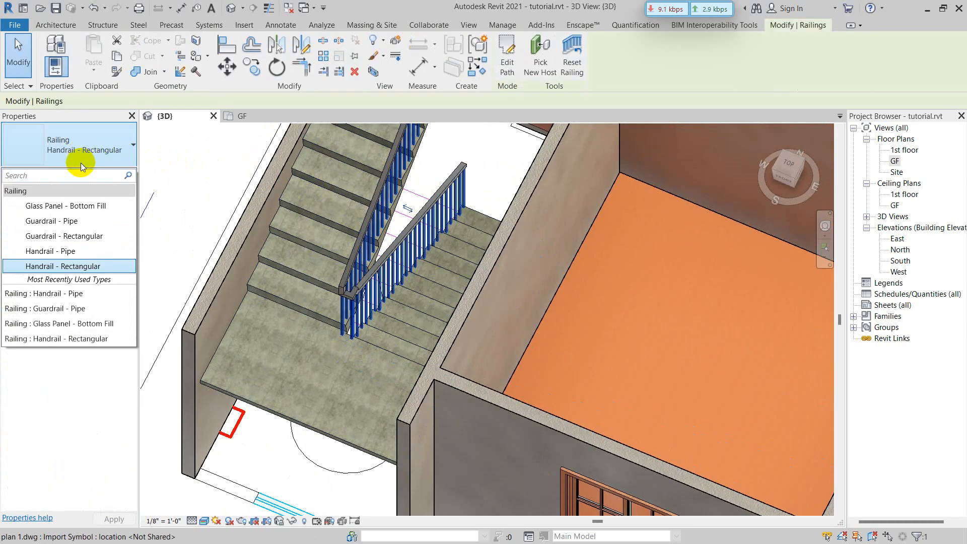
click(68, 251)
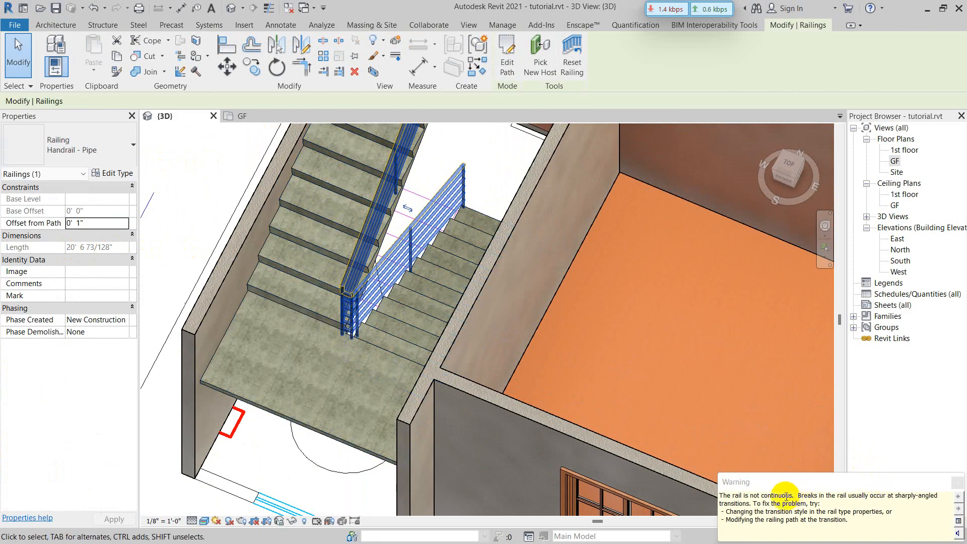
click(957, 484)
- Select the stair and examine the end of its upper flight against the tops of the walls from several angles
shift+middle_drag(423, 353, 572, 461)
scroll(367, 254, up, 4)
click(340, 248)
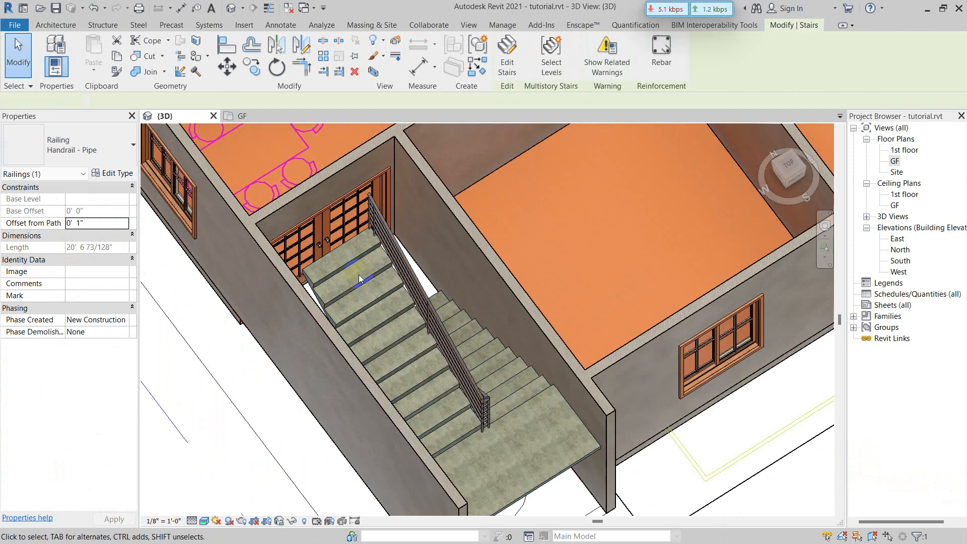
shift+middle_drag(359, 279, 316, 265)
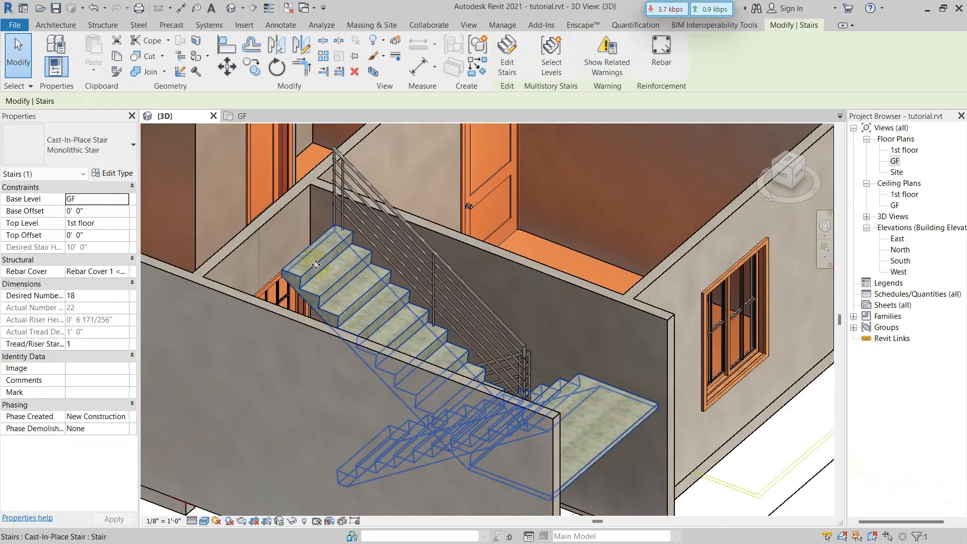
shift+middle_drag(338, 296, 274, 331)
scroll(375, 292, down, 2)
shift+middle_drag(375, 292, 203, 303)
- Set the stair's desired number of risers to 22
click(187, 306)
click(94, 296)
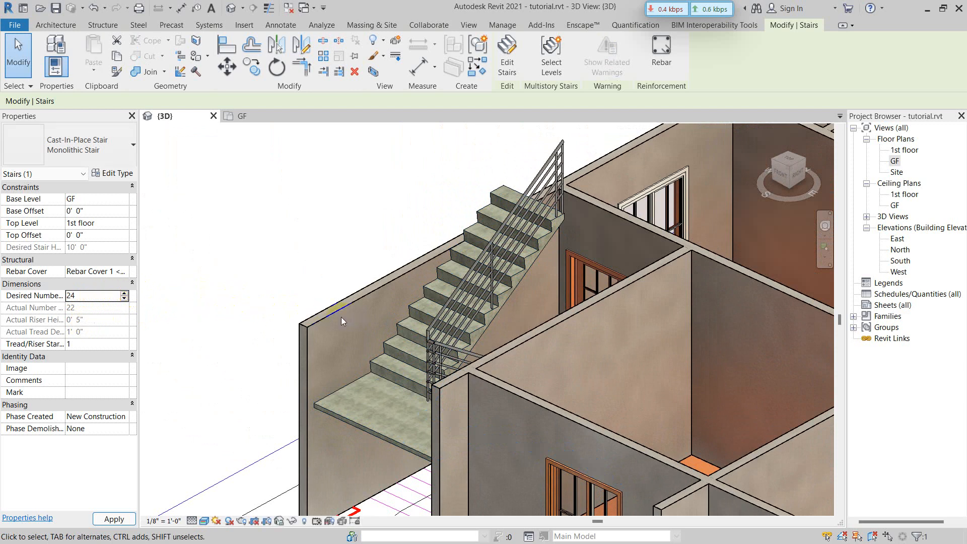
click(426, 310)
shift+middle_drag(411, 338, 436, 349)
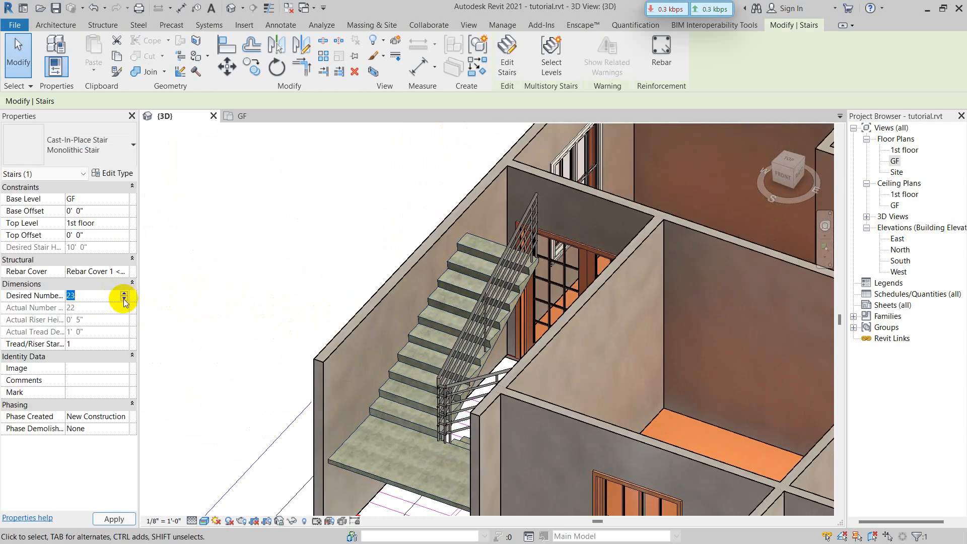
click(325, 252)
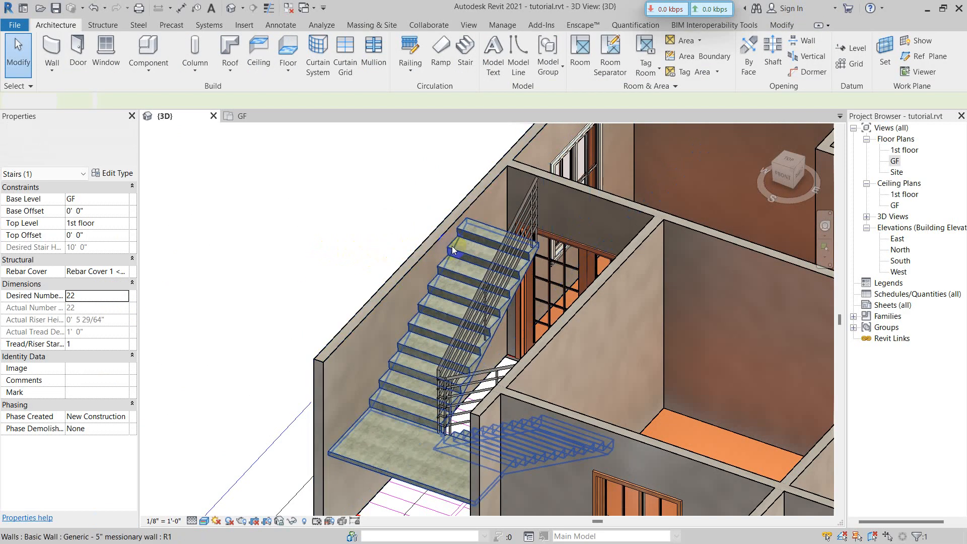
shift+middle_drag(325, 252, 458, 202)
scroll(459, 202, up, 3)
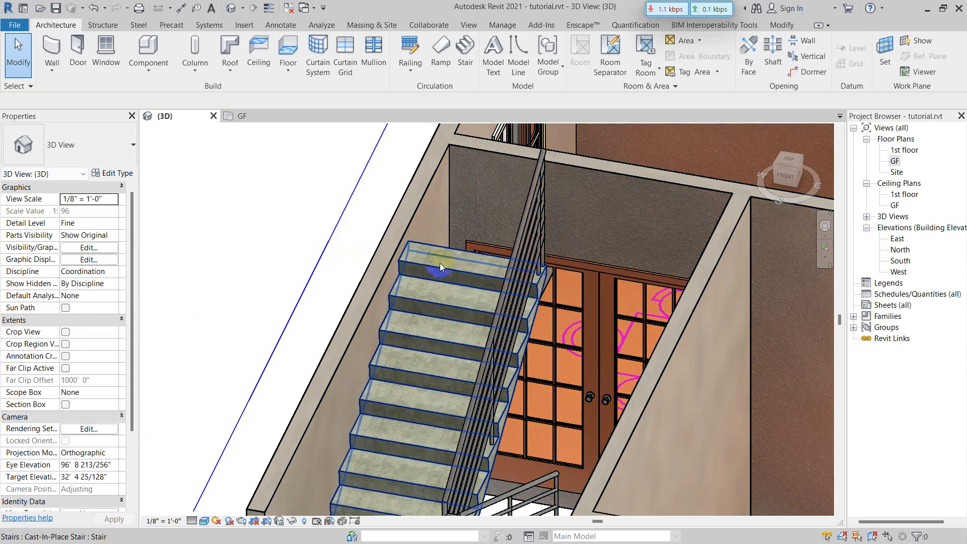
- In the GF floor plan, open the U-shaped stair for editing and start a custom sketched landing
click(252, 117)
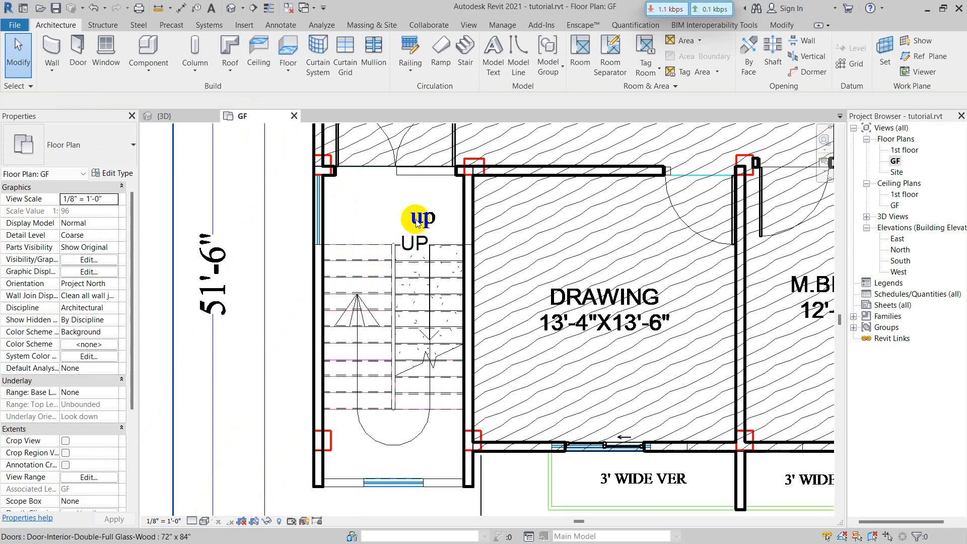
scroll(377, 237, up, 3)
click(331, 228)
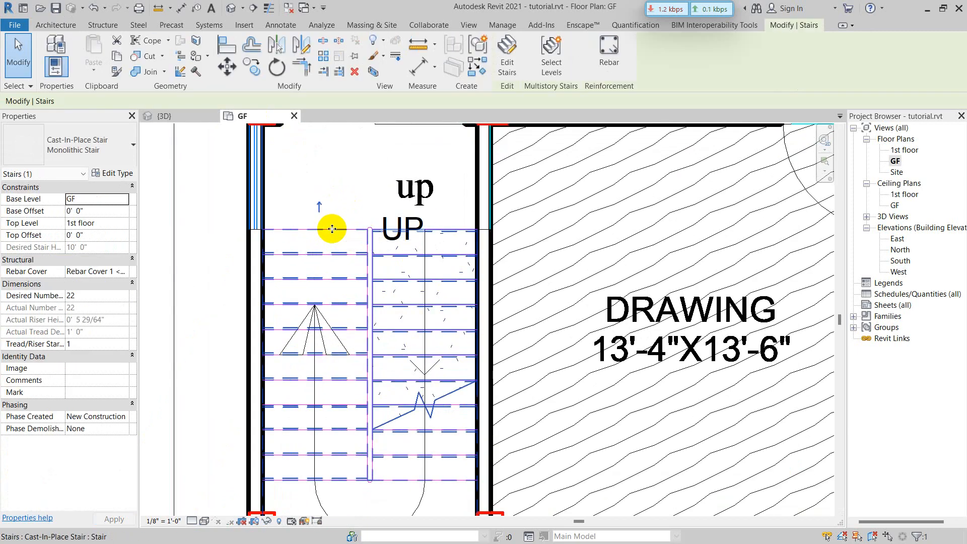
click(506, 56)
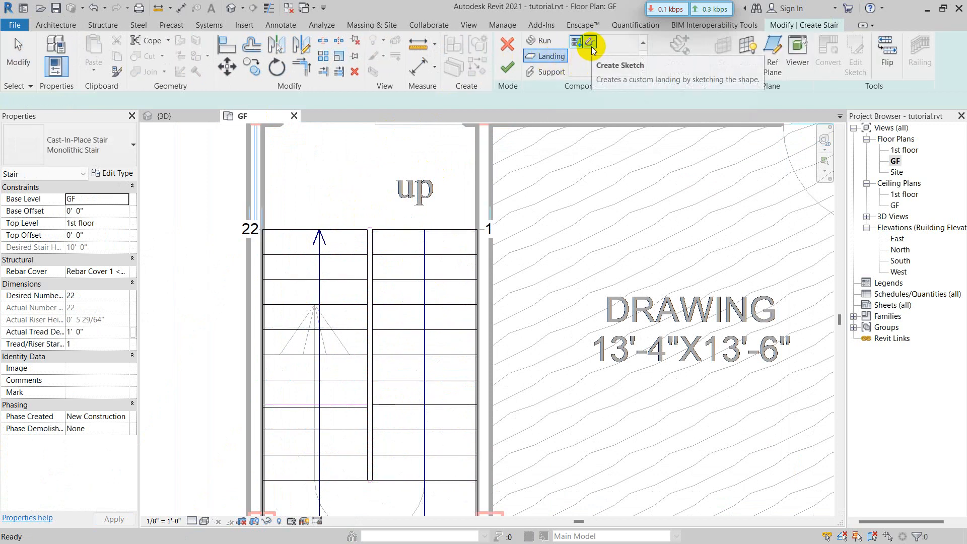
click(590, 45)
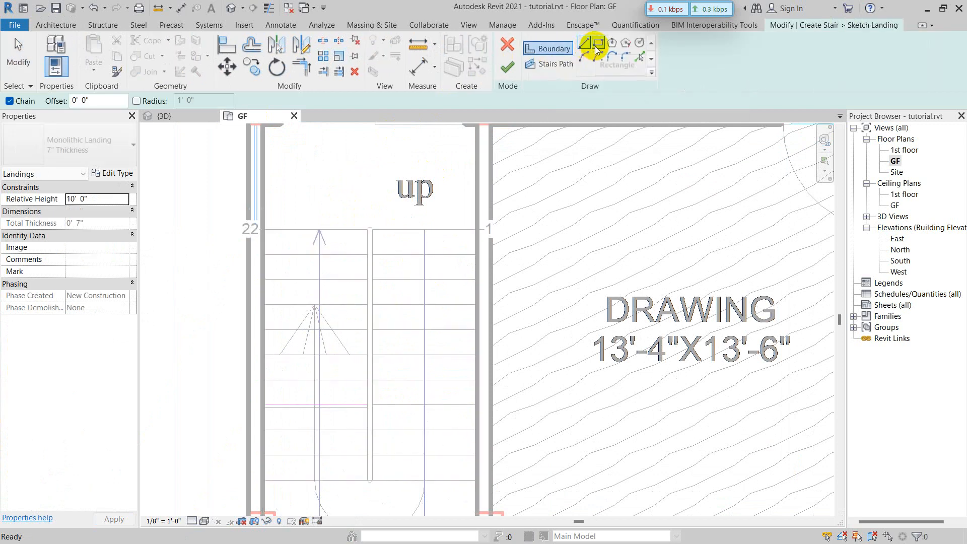
- Sketch the landing boundary from riser 22 along the window-side wall, across the double-door opening and around the wall returns beside it
click(263, 229)
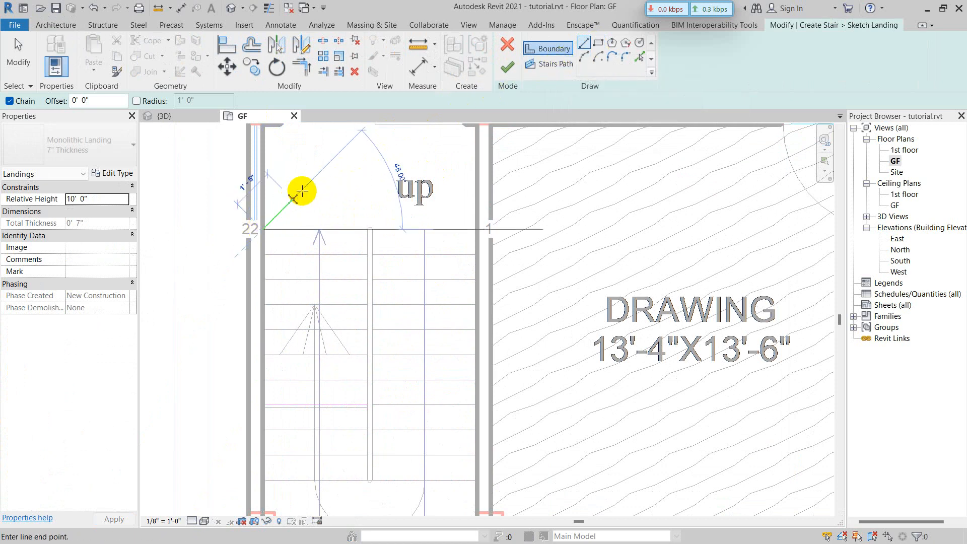
scroll(306, 180, up, 4)
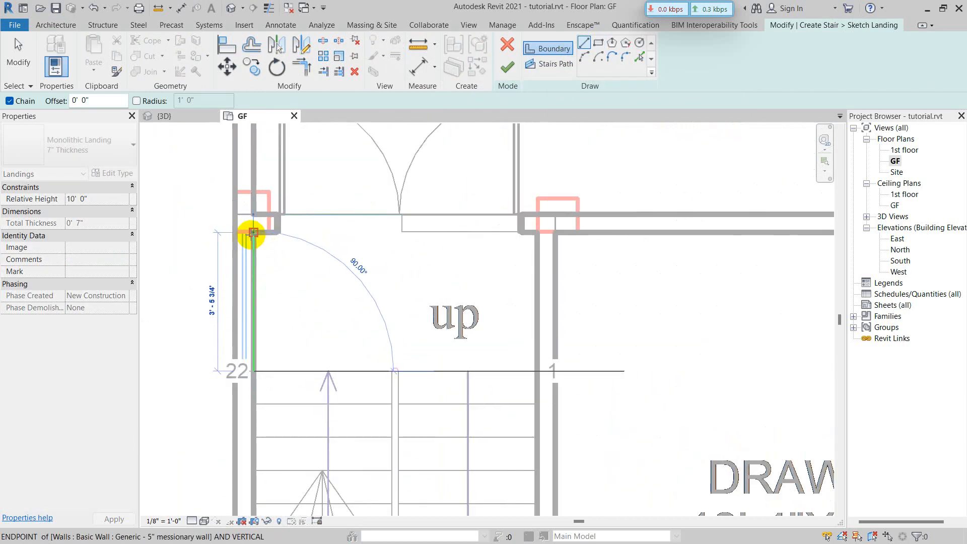
click(278, 231)
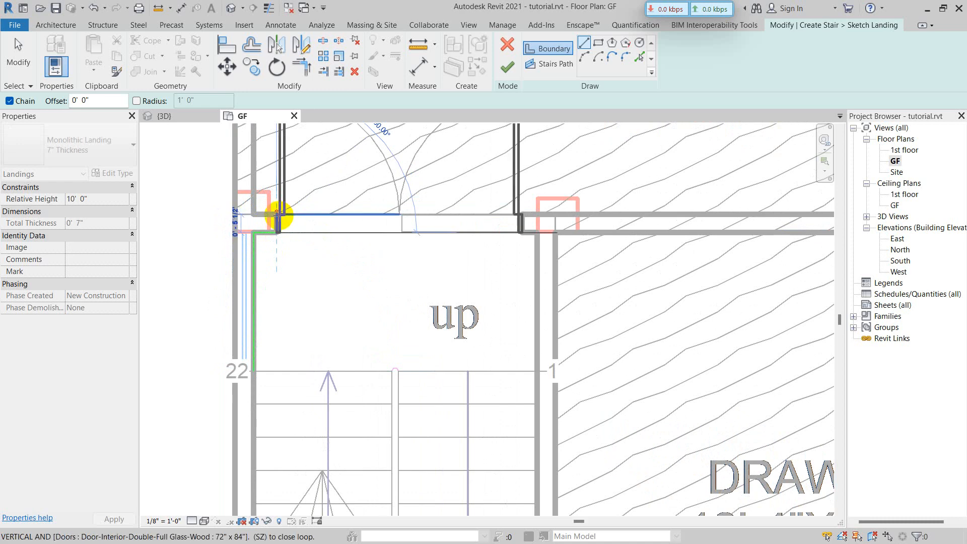
click(431, 237)
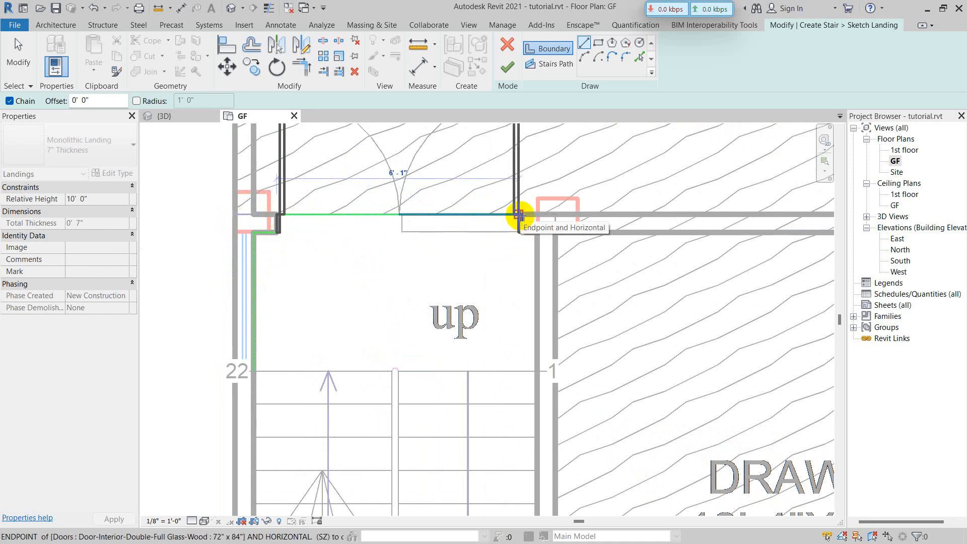
click(519, 215)
scroll(519, 215, up, 4)
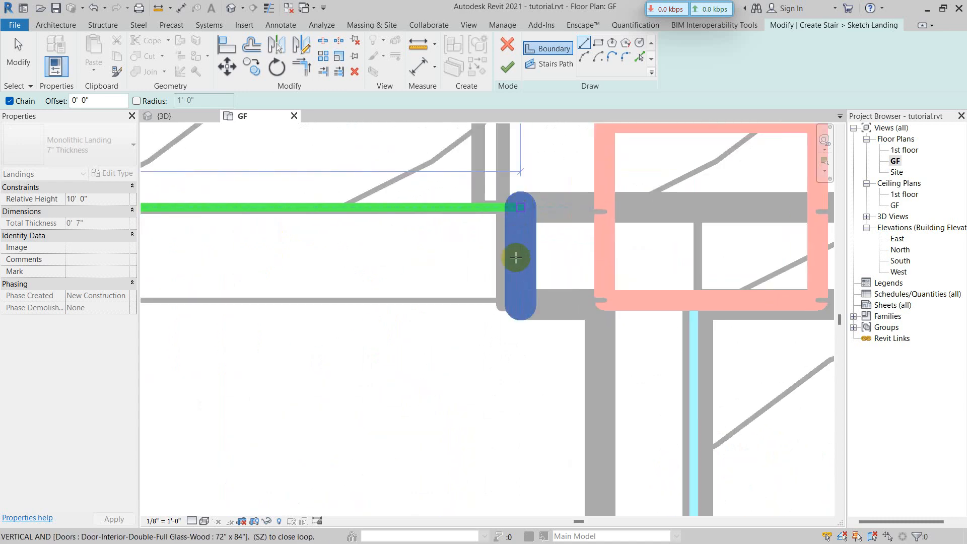
click(518, 304)
click(594, 304)
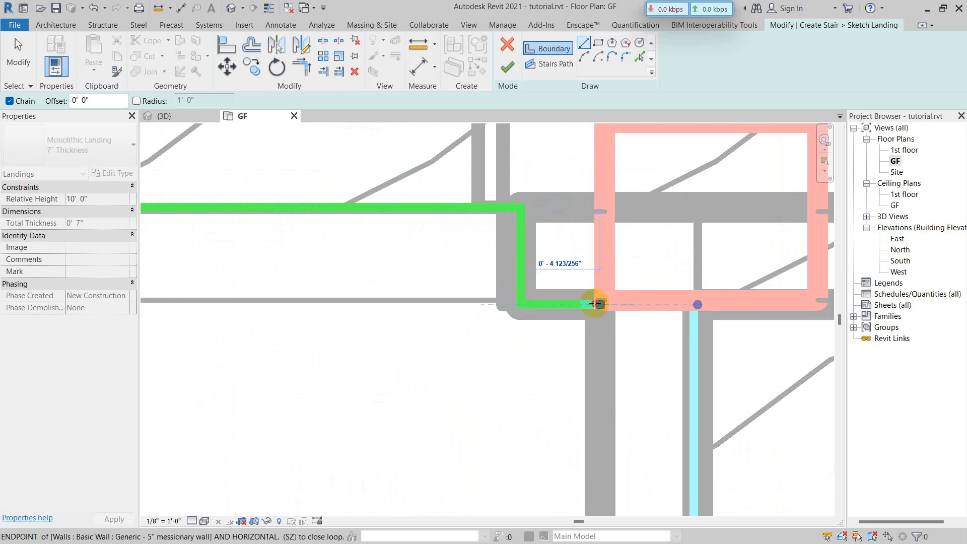
- Close the landing boundary along the DRAWING room wall and back across both flights to riser 22, and finish the landing sketch
scroll(589, 408, down, 2)
scroll(597, 420, down, 1)
middle_drag(598, 427, 599, 267)
scroll(595, 315, down, 5)
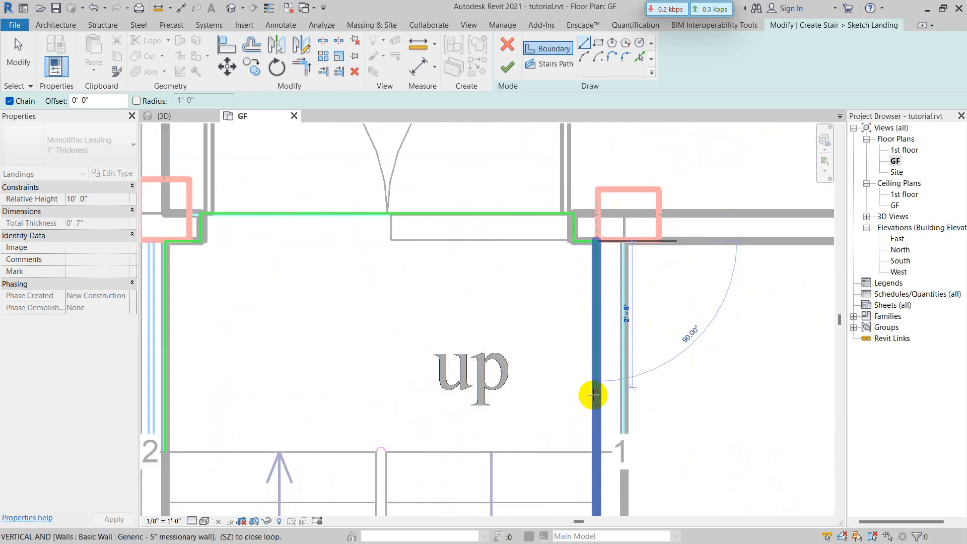
middle_drag(599, 400, 605, 338)
scroll(603, 349, up, 3)
click(599, 373)
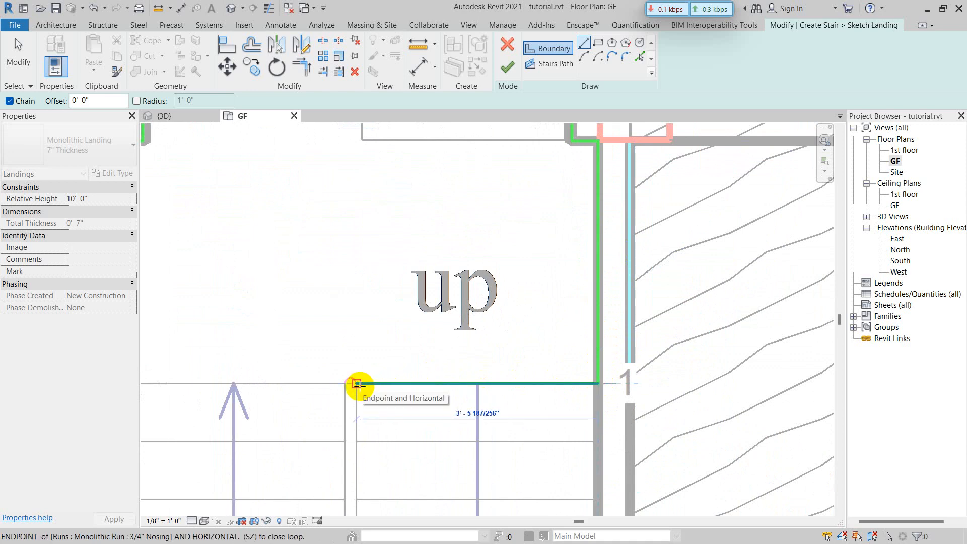
middle_drag(344, 384, 416, 378)
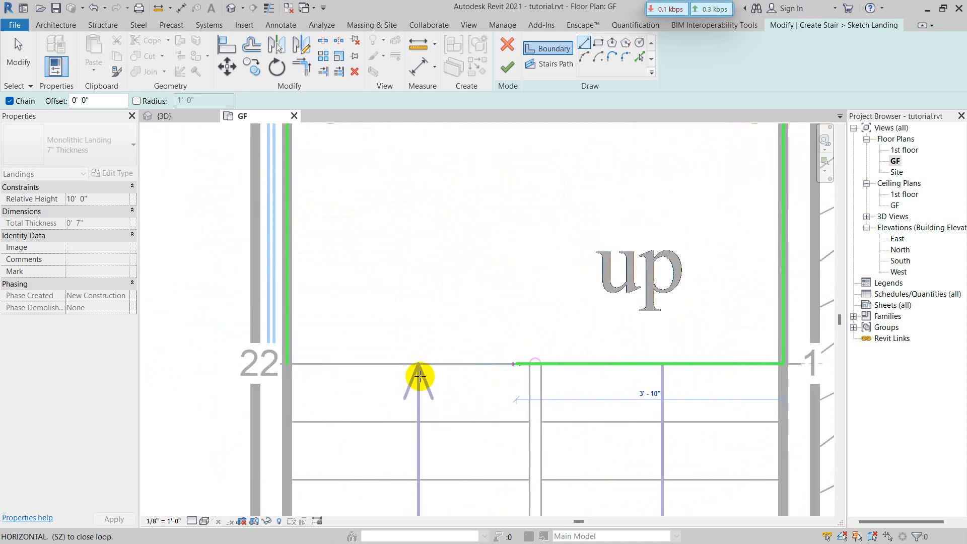
click(288, 363)
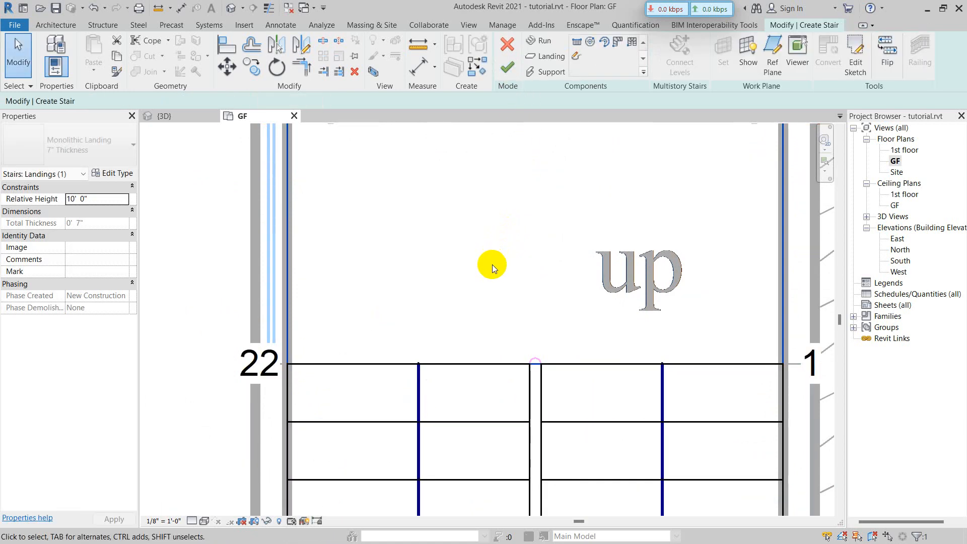
- Finish the stair edit and show the new top landing in the 3D view
scroll(495, 281, down, 5)
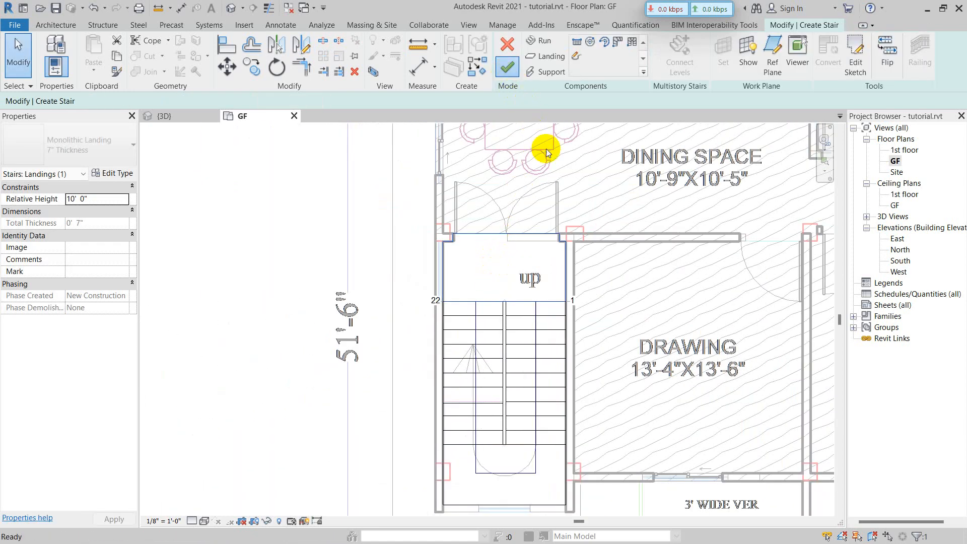
click(446, 279)
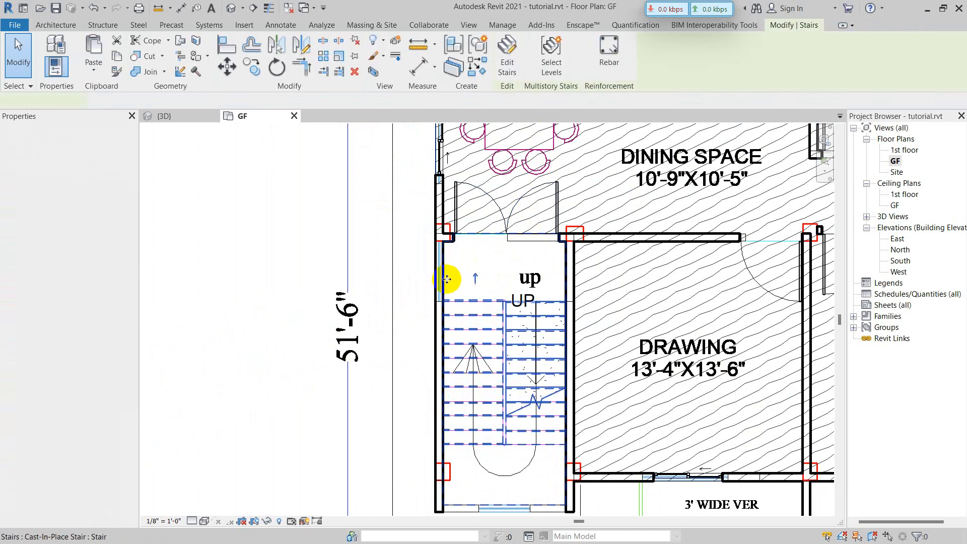
click(156, 119)
scroll(503, 279, up, 5)
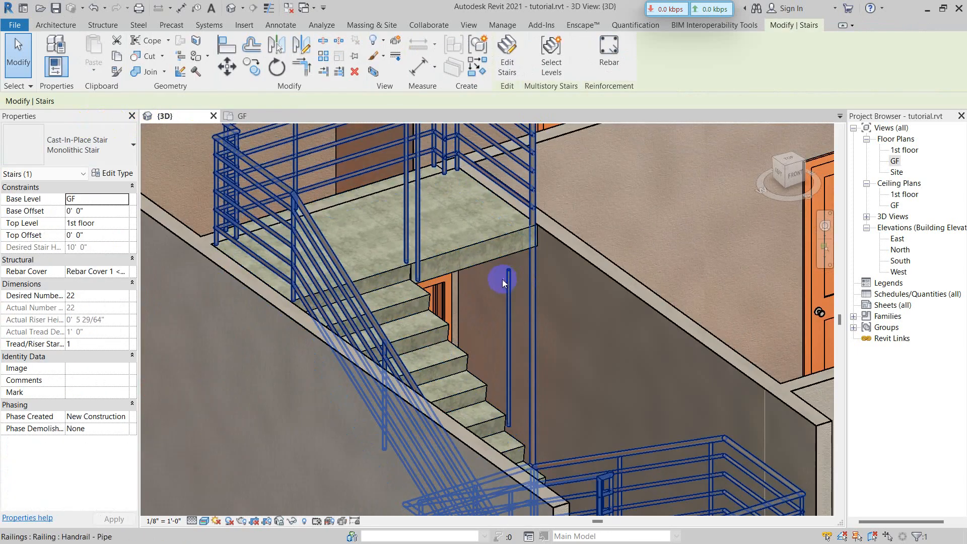
- Try deleting the pipe railing that runs around the new landing, and undo the deletion
scroll(502, 279, down, 5)
click(462, 238)
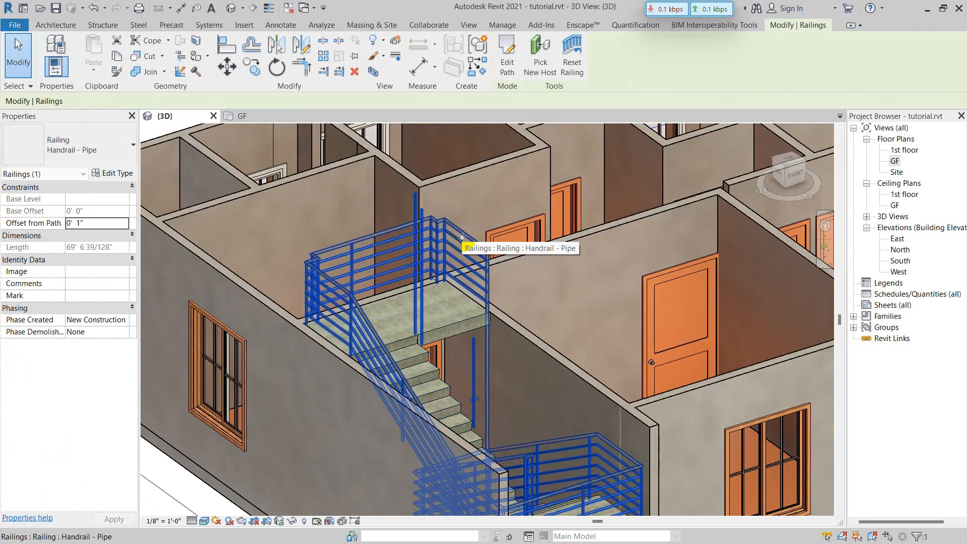
key(Delete)
shift+middle_drag(458, 304, 452, 352)
click(467, 328)
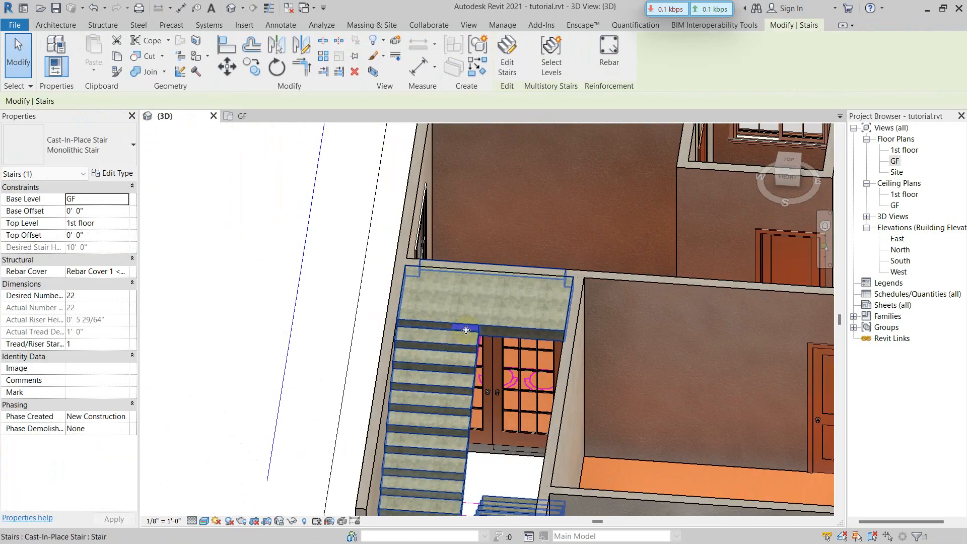
key(ctrl+z)
shift+middle_drag(462, 331, 465, 291)
click(460, 228)
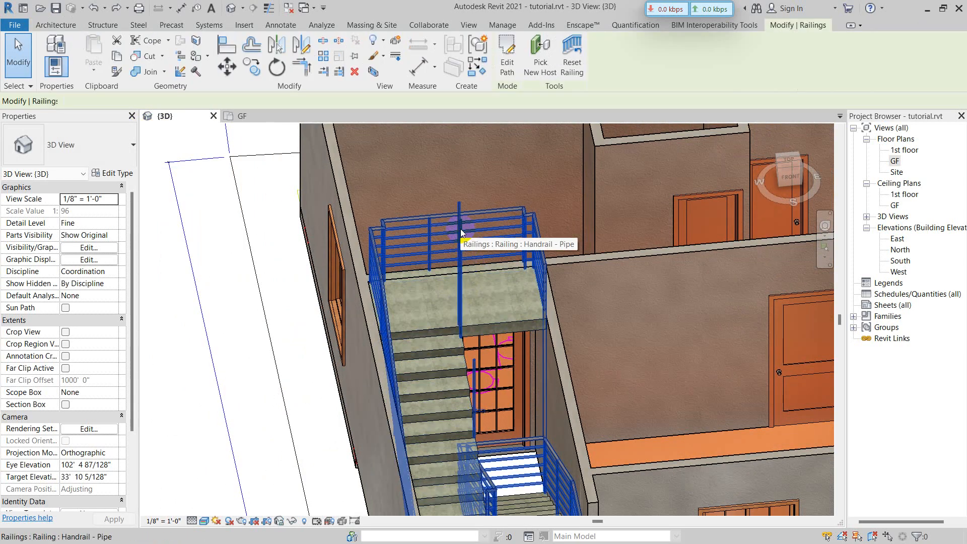
click(241, 118)
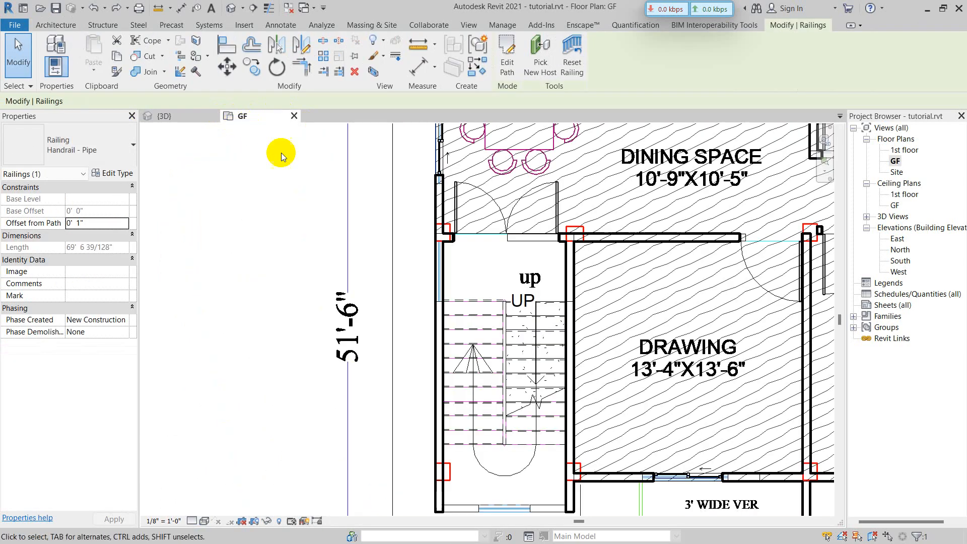
click(497, 306)
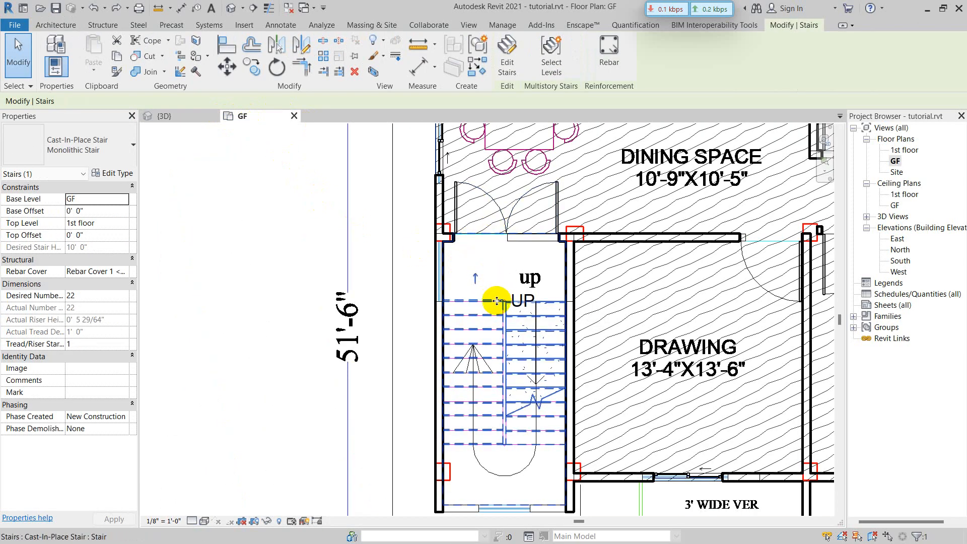
double_click(492, 236)
scroll(485, 278, up, 2)
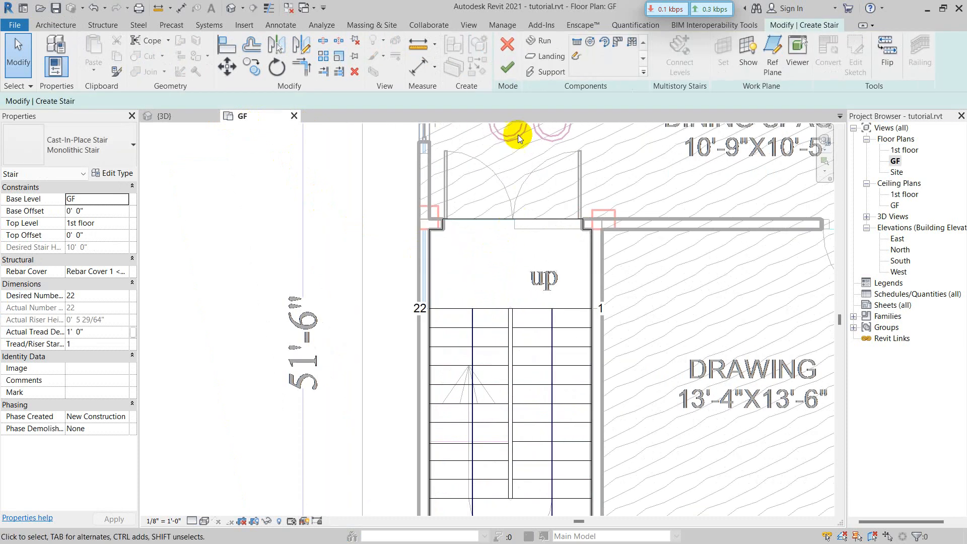
click(509, 71)
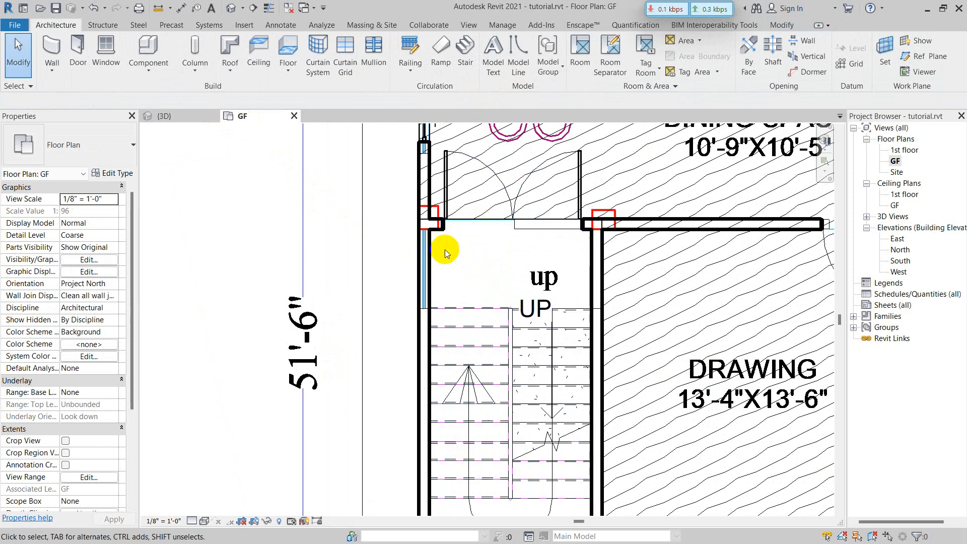
click(169, 117)
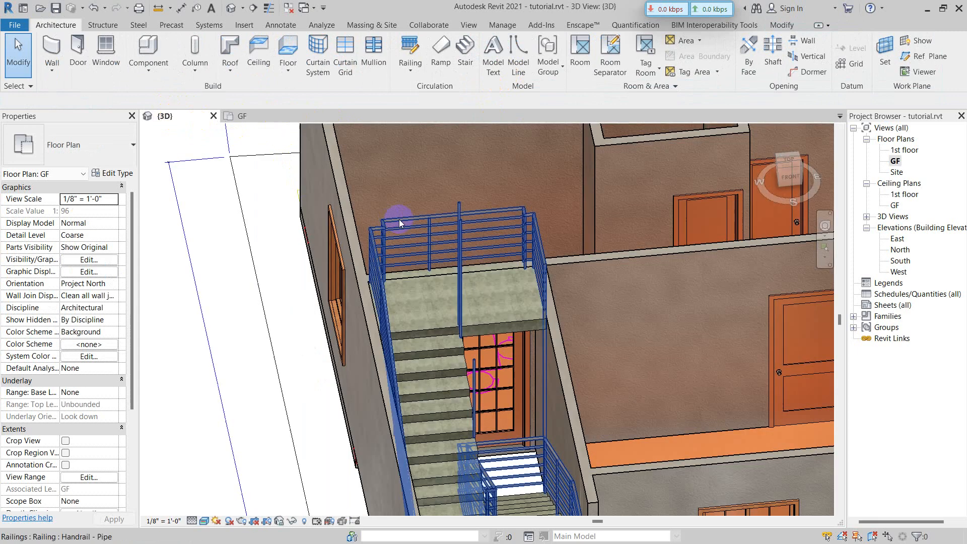
- Open the pipe railing's path for editing and, in the GF plan, delete its line across the double-door opening
double_click(443, 218)
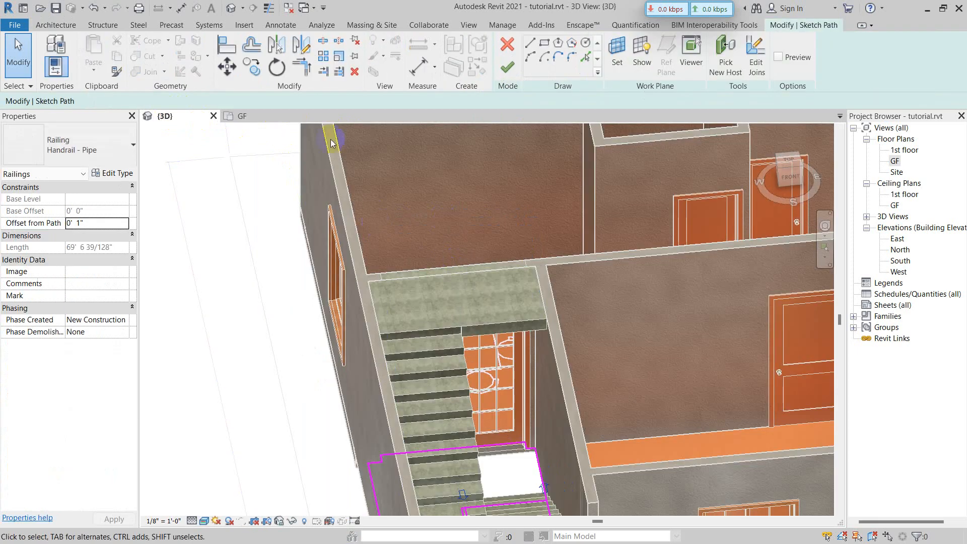
click(243, 116)
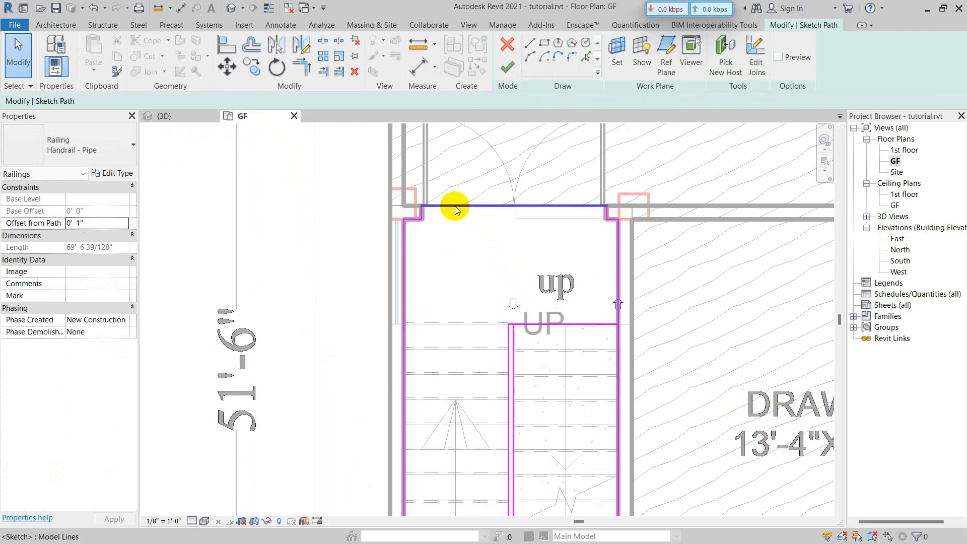
click(455, 207)
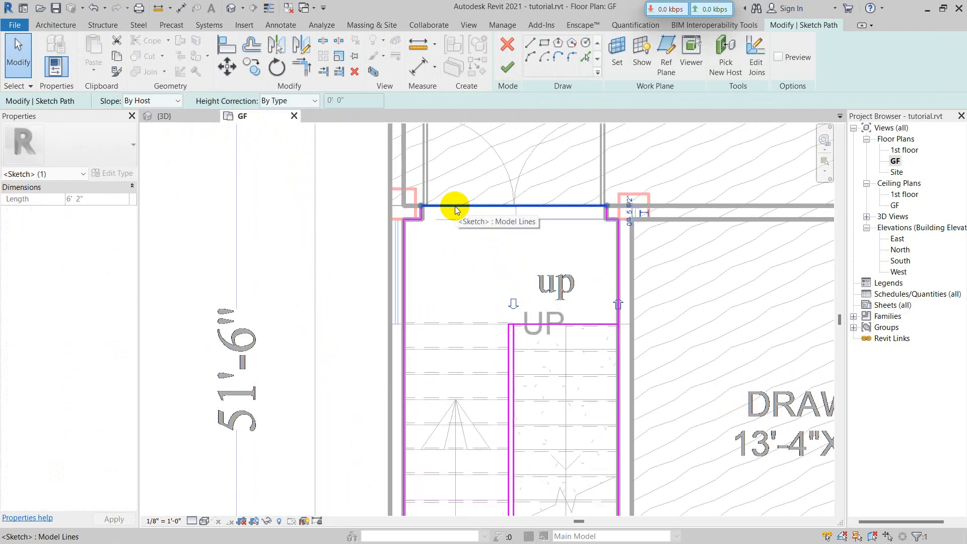
key(Delete)
- Delete the railing path lines around the window-side wall return and along the landing's window-side wall
scroll(424, 213, up, 1)
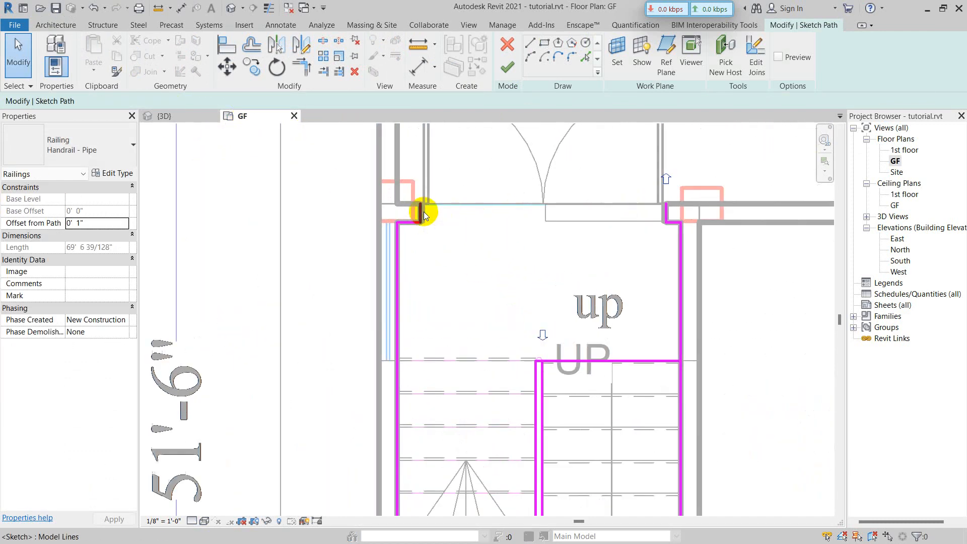
scroll(424, 211, up, 2)
click(395, 228)
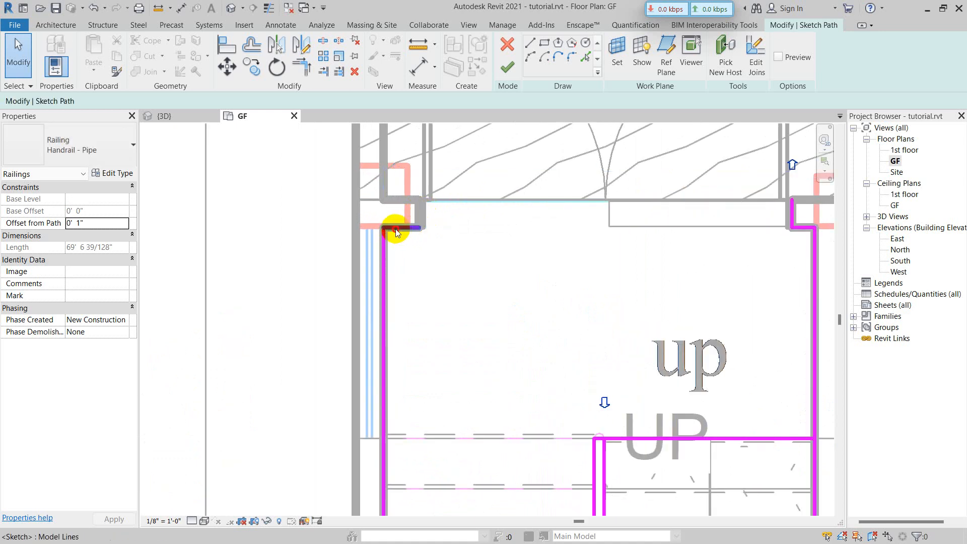
key(Delete)
click(384, 247)
key(Delete)
scroll(538, 295, down, 1)
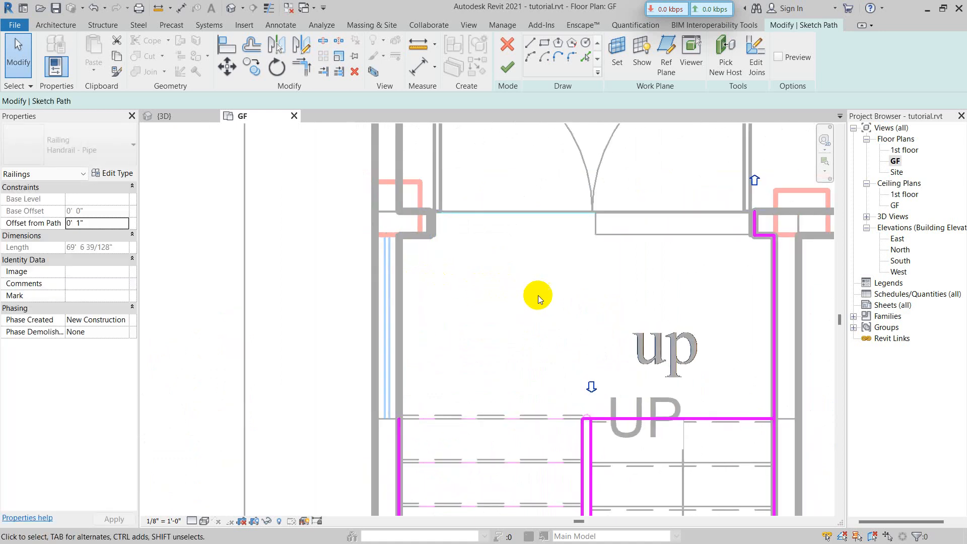
- Delete the railing path lines around the other wall return and along the landing's DRAWING room wall
scroll(538, 295, down, 1)
click(613, 255)
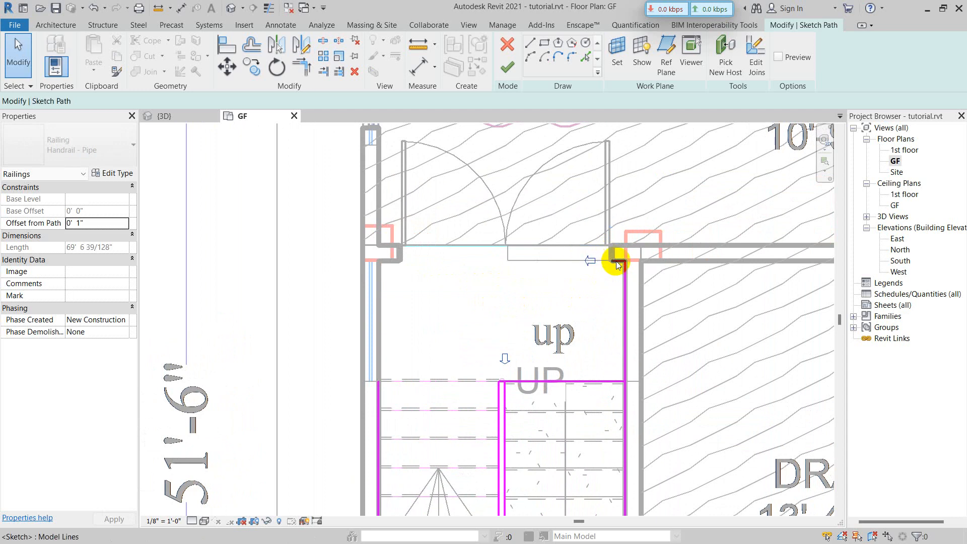
click(618, 262)
click(624, 285)
key(Delete)
middle_drag(600, 326, 594, 286)
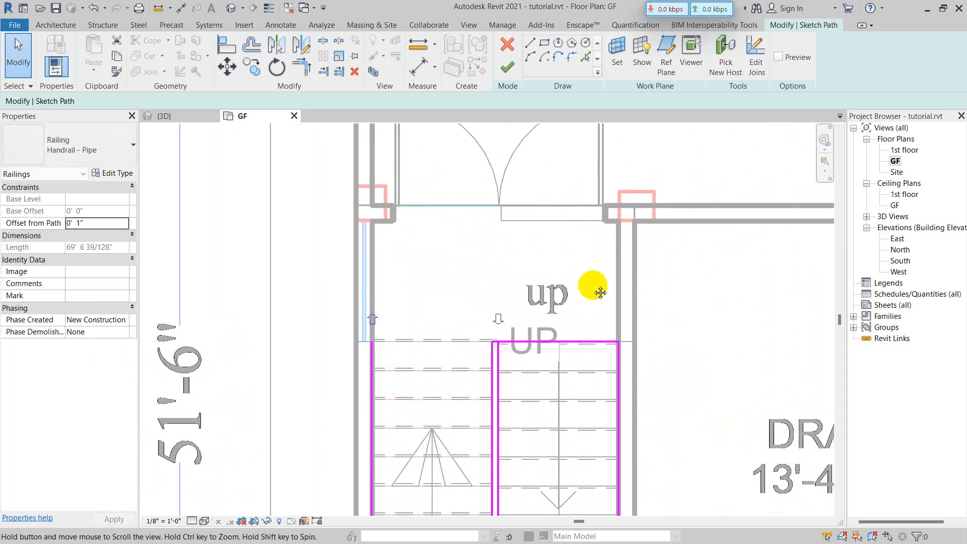
- Delete the railing path line that crosses the start of the lower flight at the landing edge
scroll(528, 325, up, 2)
middle_drag(507, 335, 557, 301)
scroll(536, 318, up, 2)
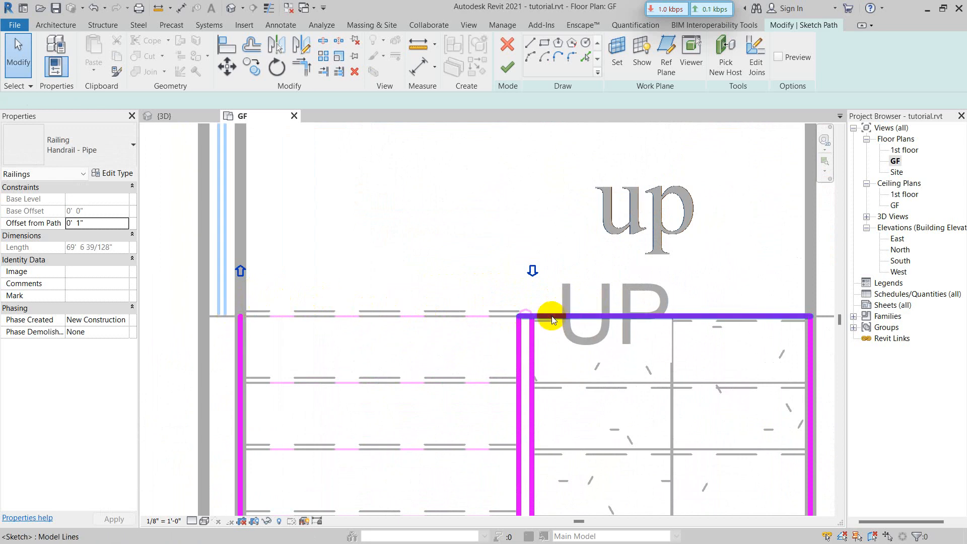
click(607, 316)
key(Delete)
scroll(568, 299, down, 1)
middle_drag(573, 298, 580, 243)
scroll(581, 243, down, 3)
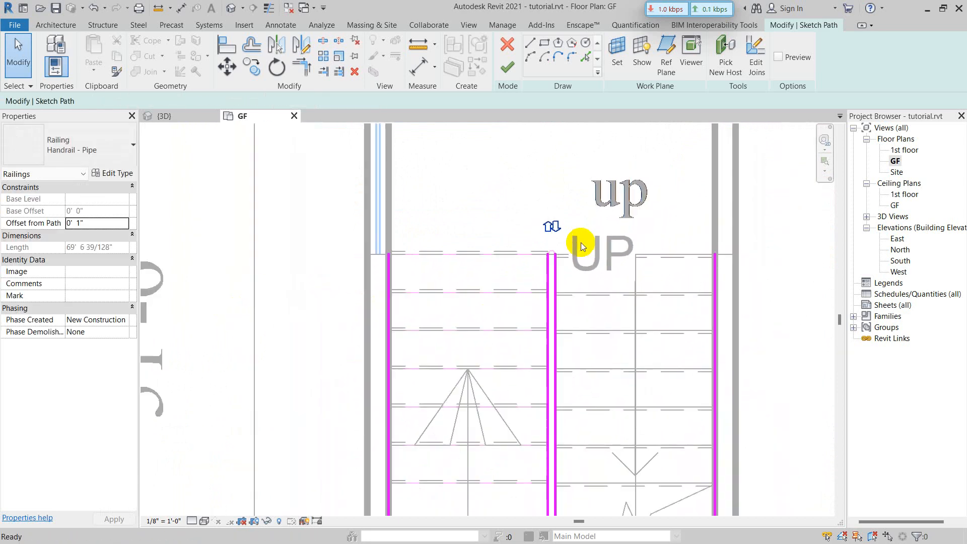
- Try to finish the railing path edit with the wall-side lines still in the sketch, and return to sketching
middle_drag(609, 292, 589, 238)
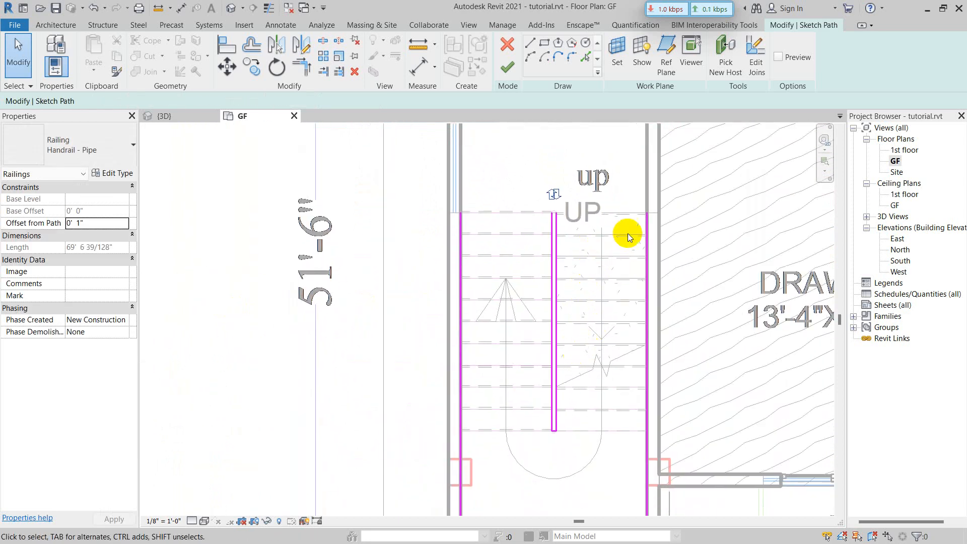
scroll(585, 203, up, 2)
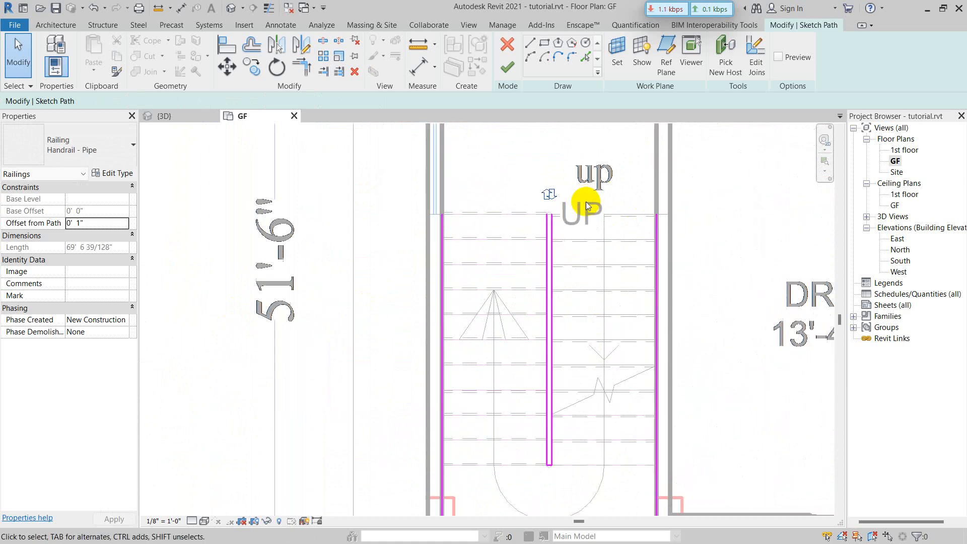
click(542, 232)
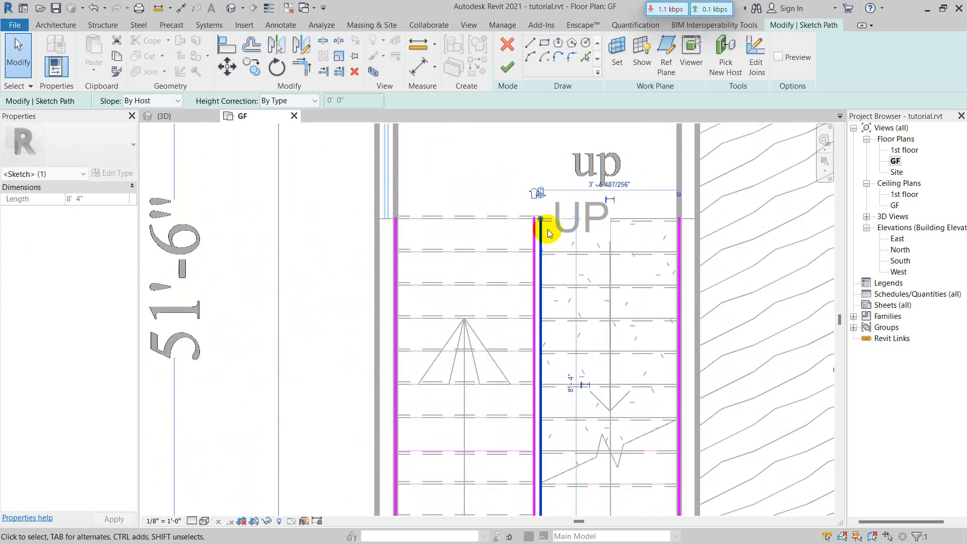
scroll(541, 229, up, 2)
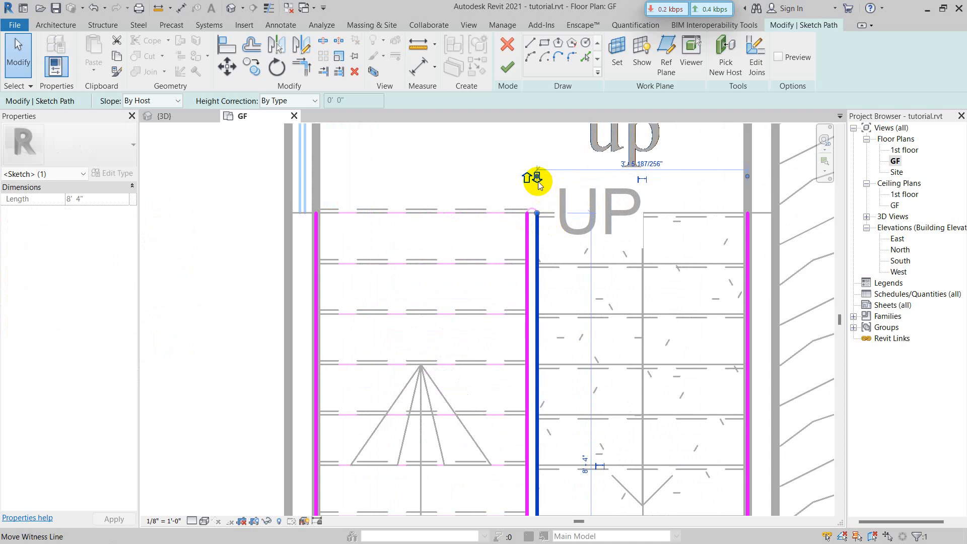
click(511, 77)
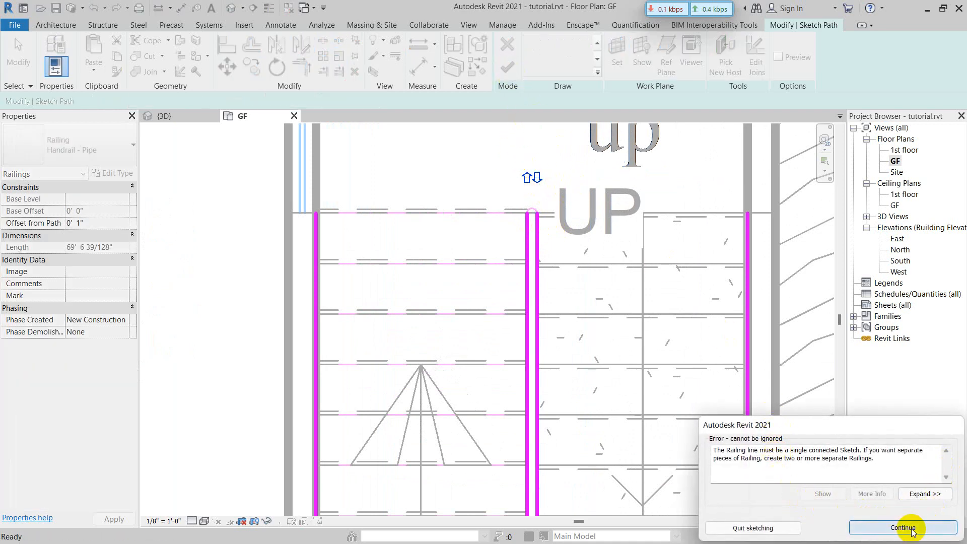
click(891, 522)
- Delete the railing path line along the exterior side wall beside the upper flight
scroll(532, 345, down, 2)
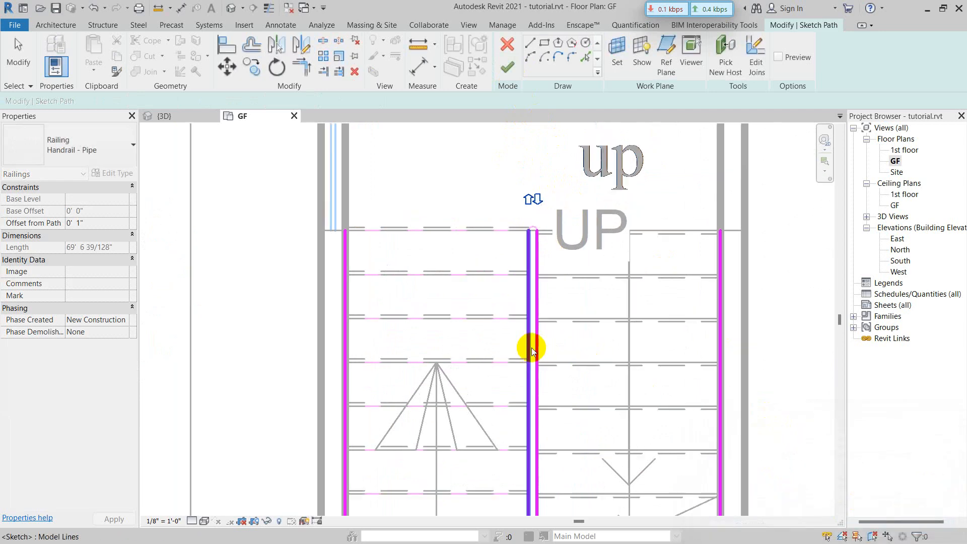
click(369, 273)
key(Delete)
- Delete the railing path lines across the mid-landing's window wall and along the DRAWING room wall beside the lower flight
scroll(440, 324, down, 2)
middle_drag(440, 325, 443, 265)
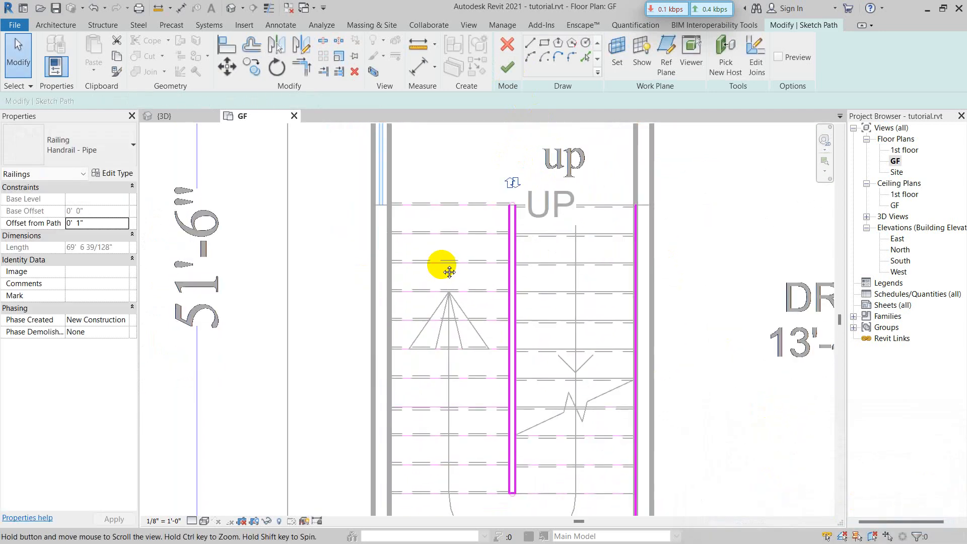
scroll(540, 356, down, 1)
middle_drag(541, 356, 540, 314)
middle_drag(574, 449, 564, 343)
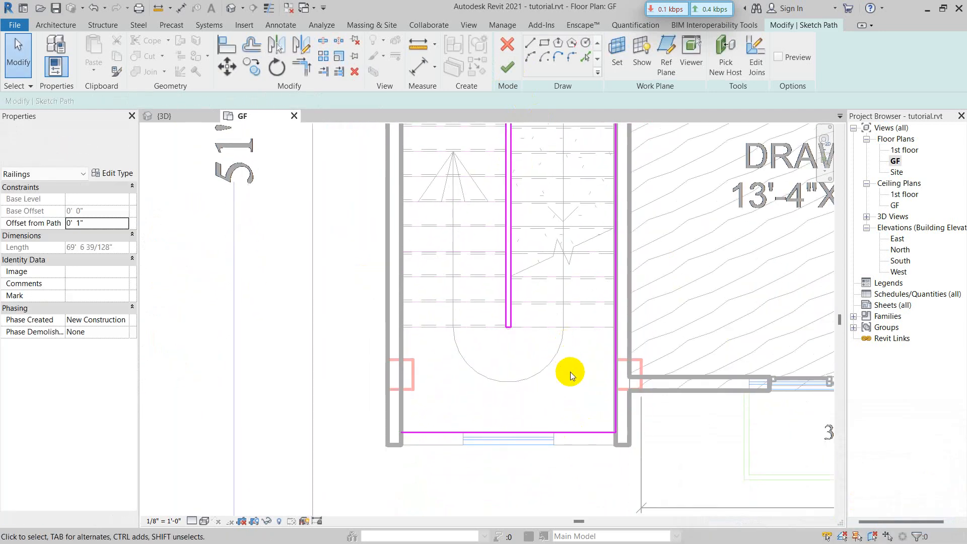
click(511, 433)
key(Delete)
click(615, 381)
key(Delete)
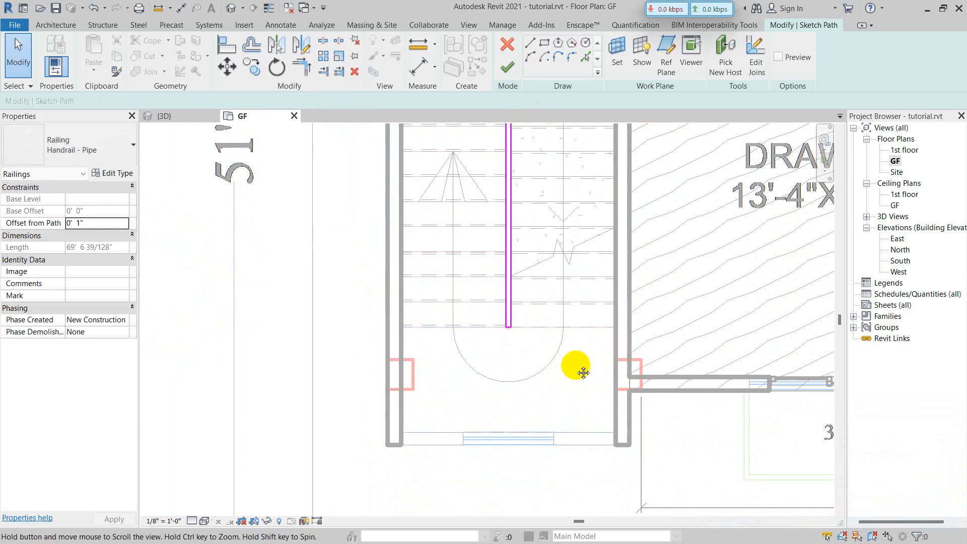
- Finish the railing path edit with only the inner lines between the two flights
scroll(529, 367, down, 1)
middle_drag(513, 267, 521, 273)
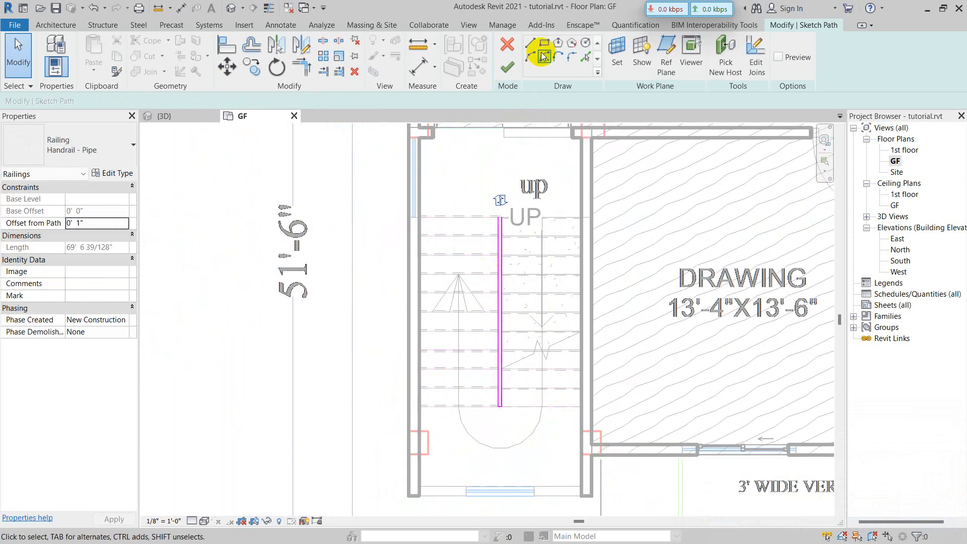
click(505, 65)
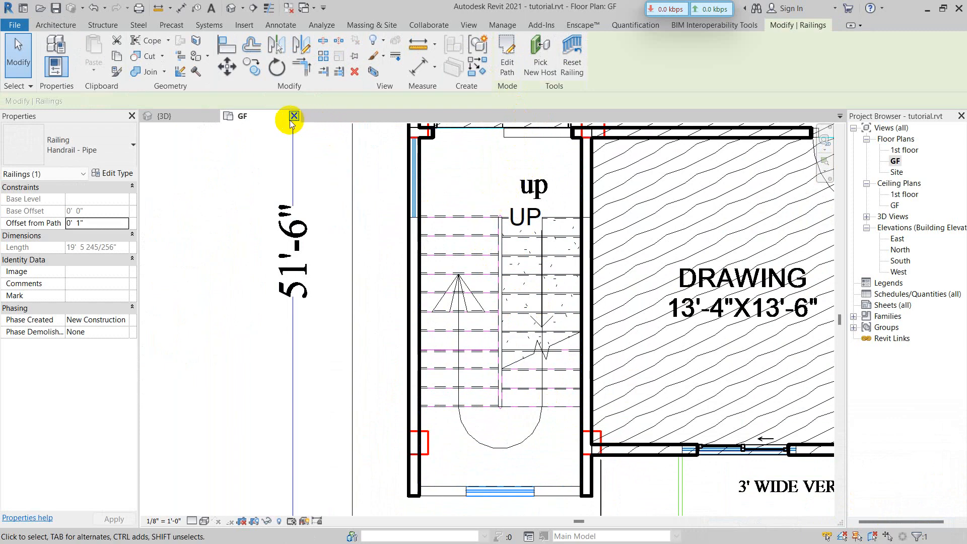
- Examine the trimmed pipe railing and both stair flights from several angles in the 3D view
click(191, 120)
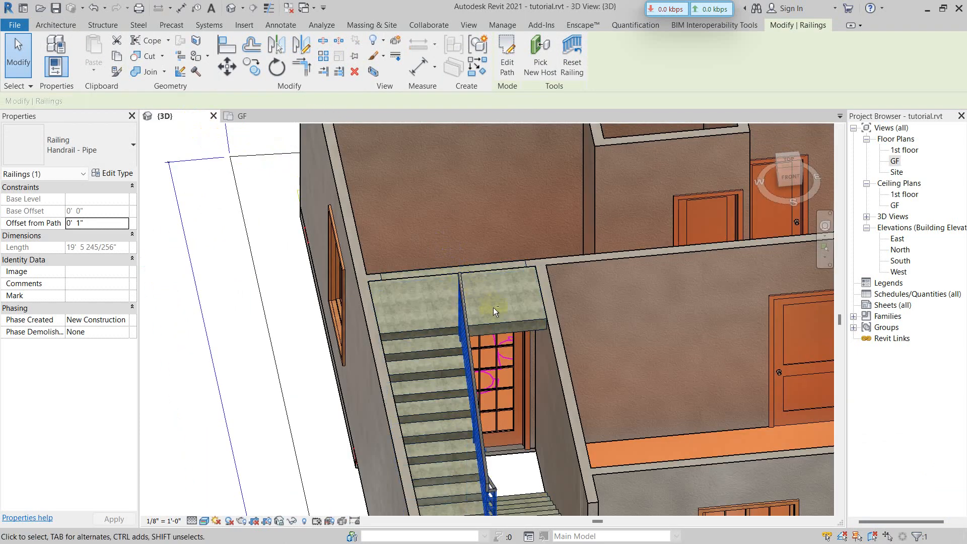
shift+middle_drag(494, 307, 687, 338)
shift+middle_drag(618, 298, 515, 321)
middle_drag(515, 322, 409, 388)
scroll(408, 388, up, 5)
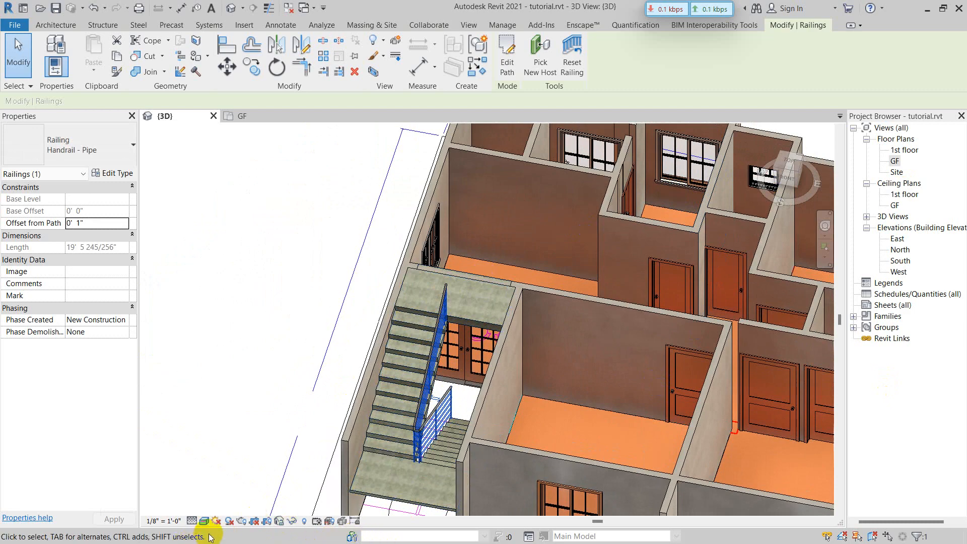
- Switch to reviit.docx in Word, highlight Adding Rooms in the course content list, and return to Revit
key(super)
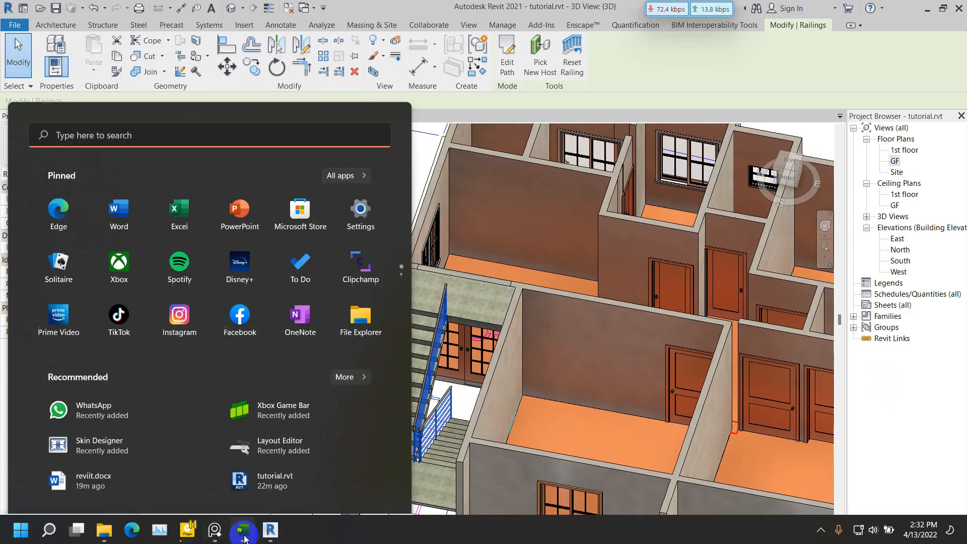
click(244, 530)
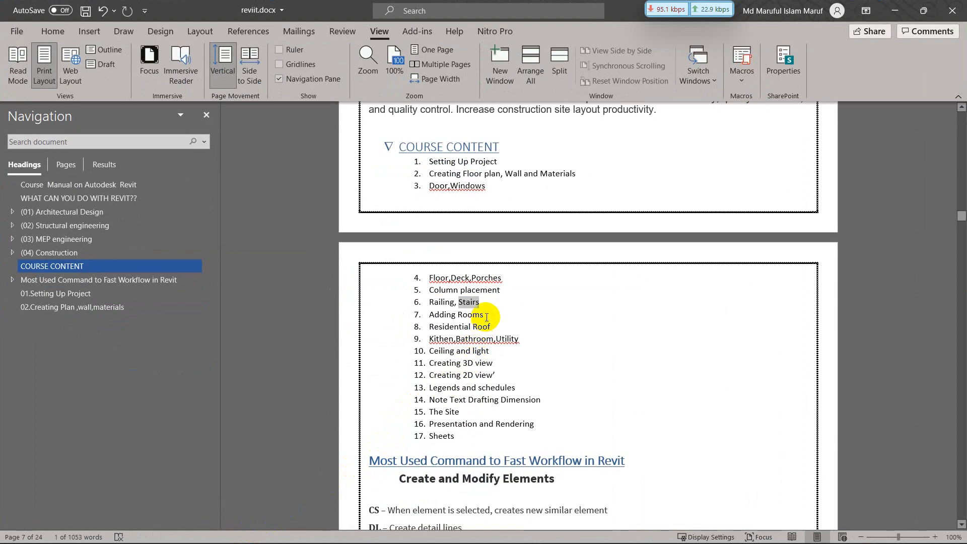
click(895, 10)
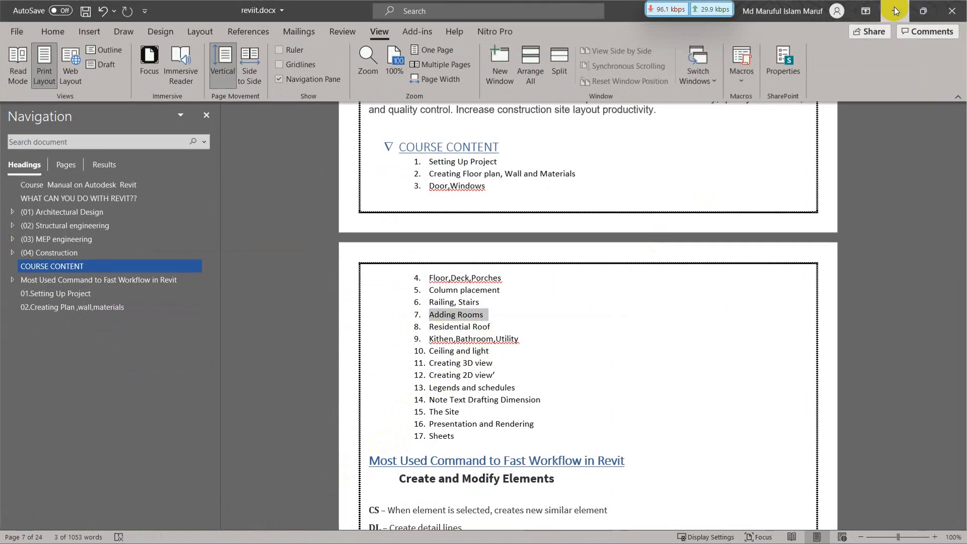
- Open the GF plan, select the imported plan 1.dwg and examine the room layout around the dining space and staircase
click(258, 119)
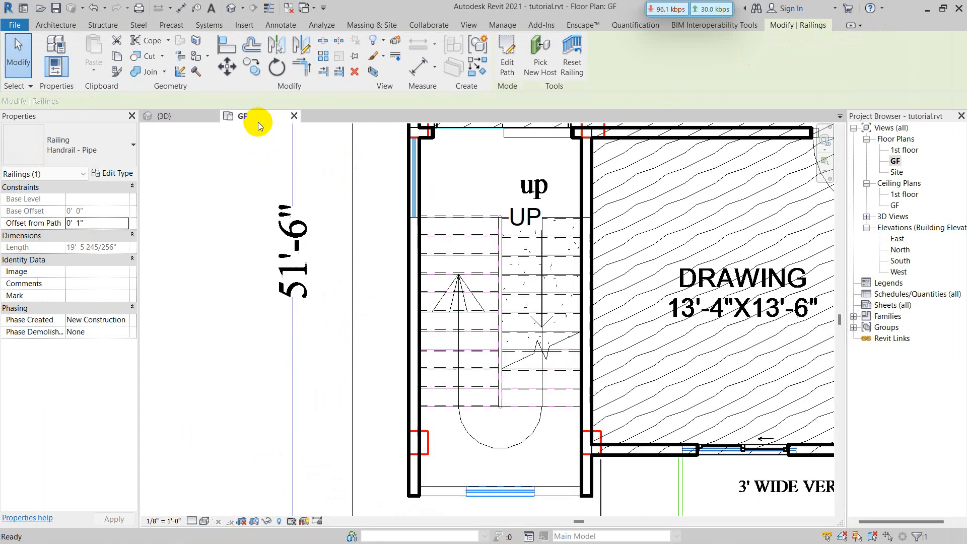
scroll(566, 318, down, 4)
middle_drag(615, 317, 460, 385)
scroll(460, 386, down, 3)
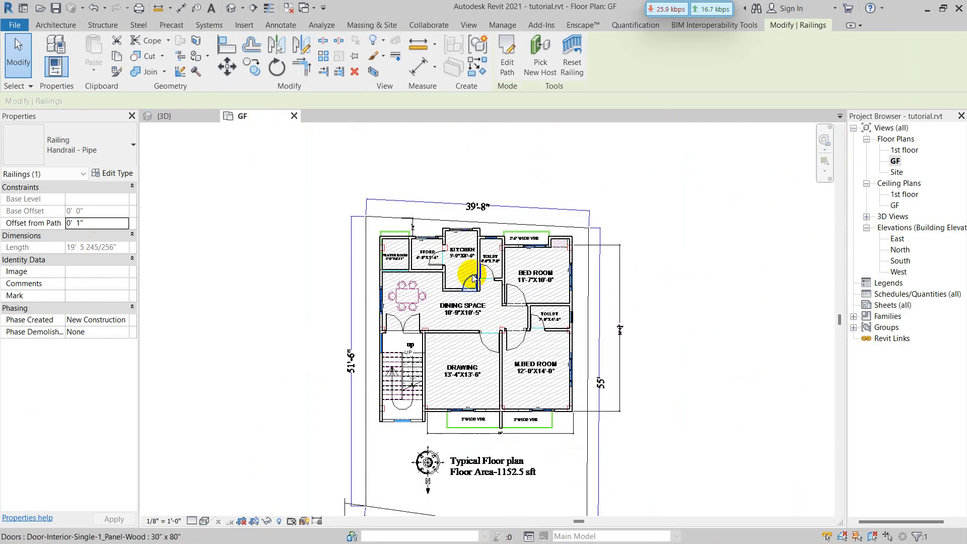
click(467, 309)
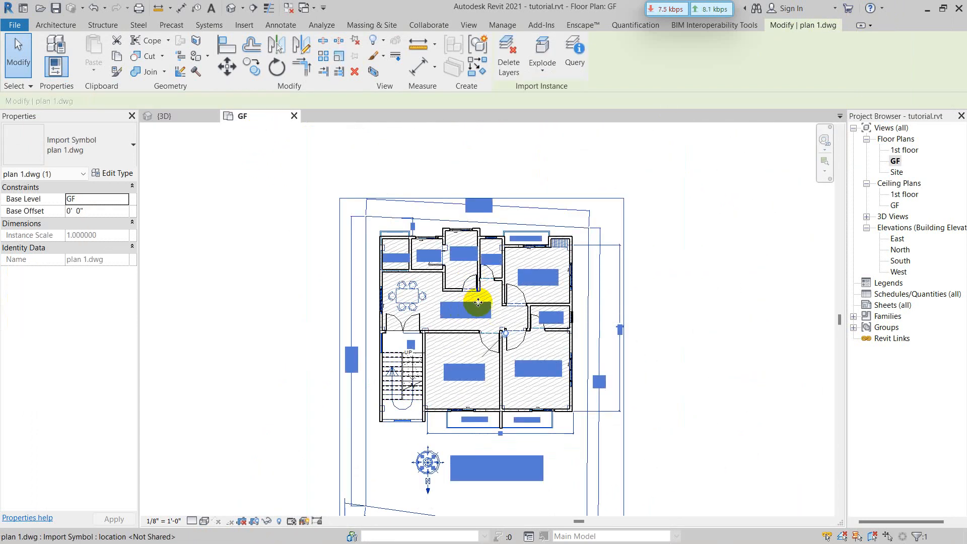
scroll(478, 302, up, 2)
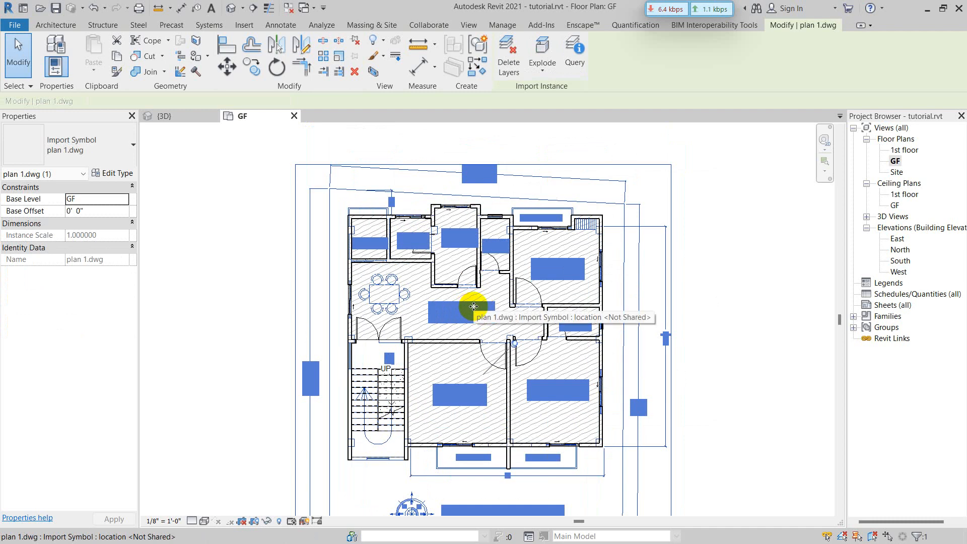
scroll(474, 304, up, 1)
scroll(472, 262, up, 3)
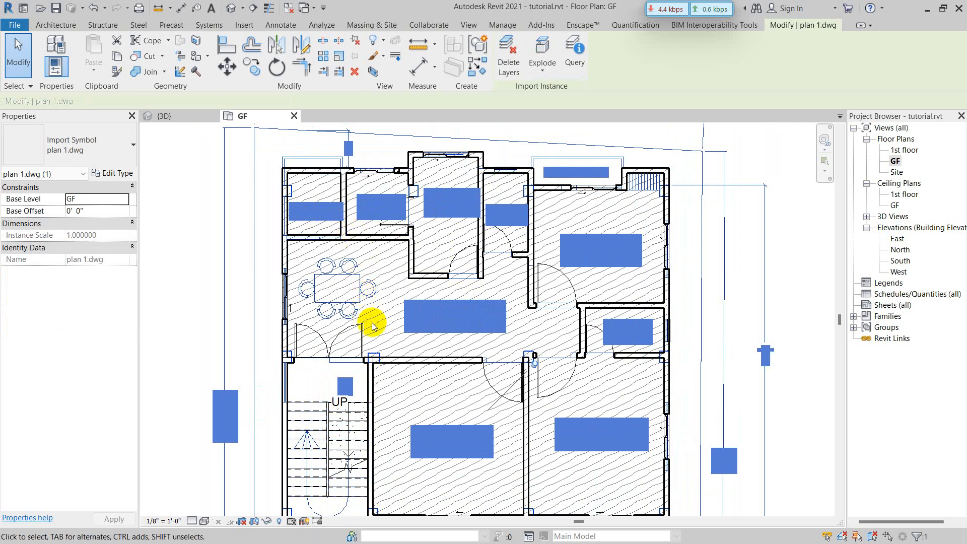
scroll(376, 324, down, 2)
mouse_move(377, 319)
middle_down()
mouse_move(434, 304)
mouse_move(431, 259)
middle_up()
scroll(441, 292, up, 3)
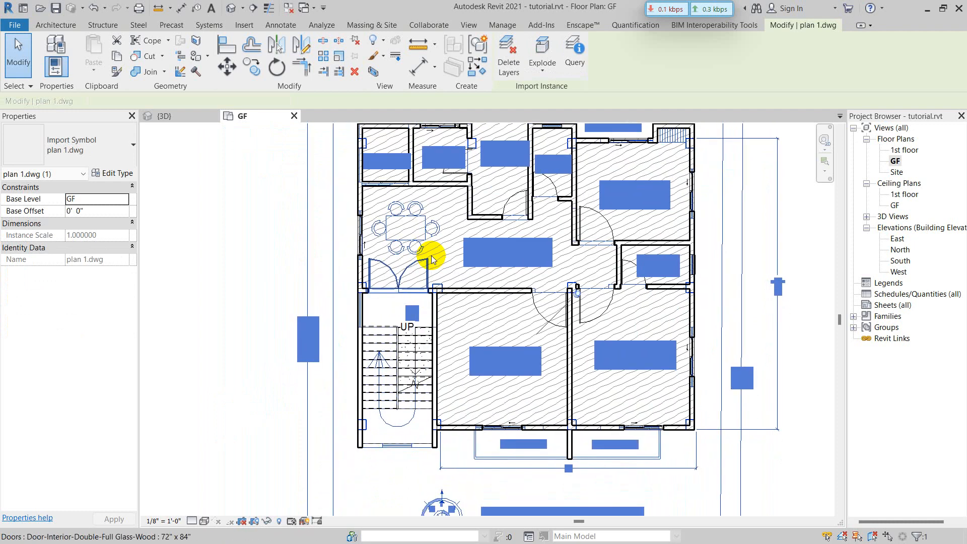